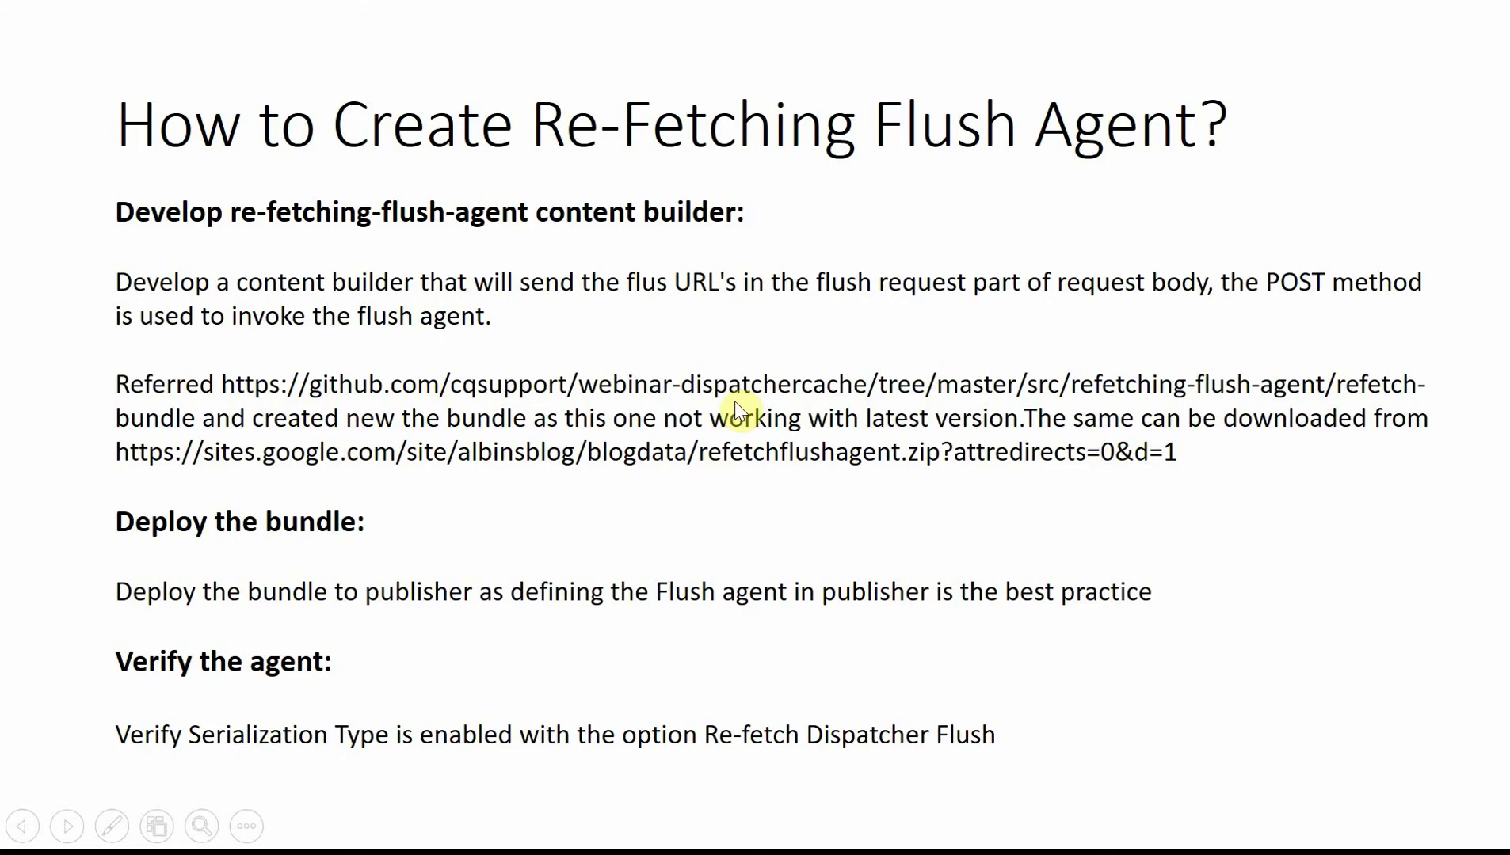
# - Leave the slideshow and review the ContentBuilder interface in DispatcherFlushContentBuilder.java in Eclipse
pyautogui.press('Escape')
pyautogui.click(966, 826)
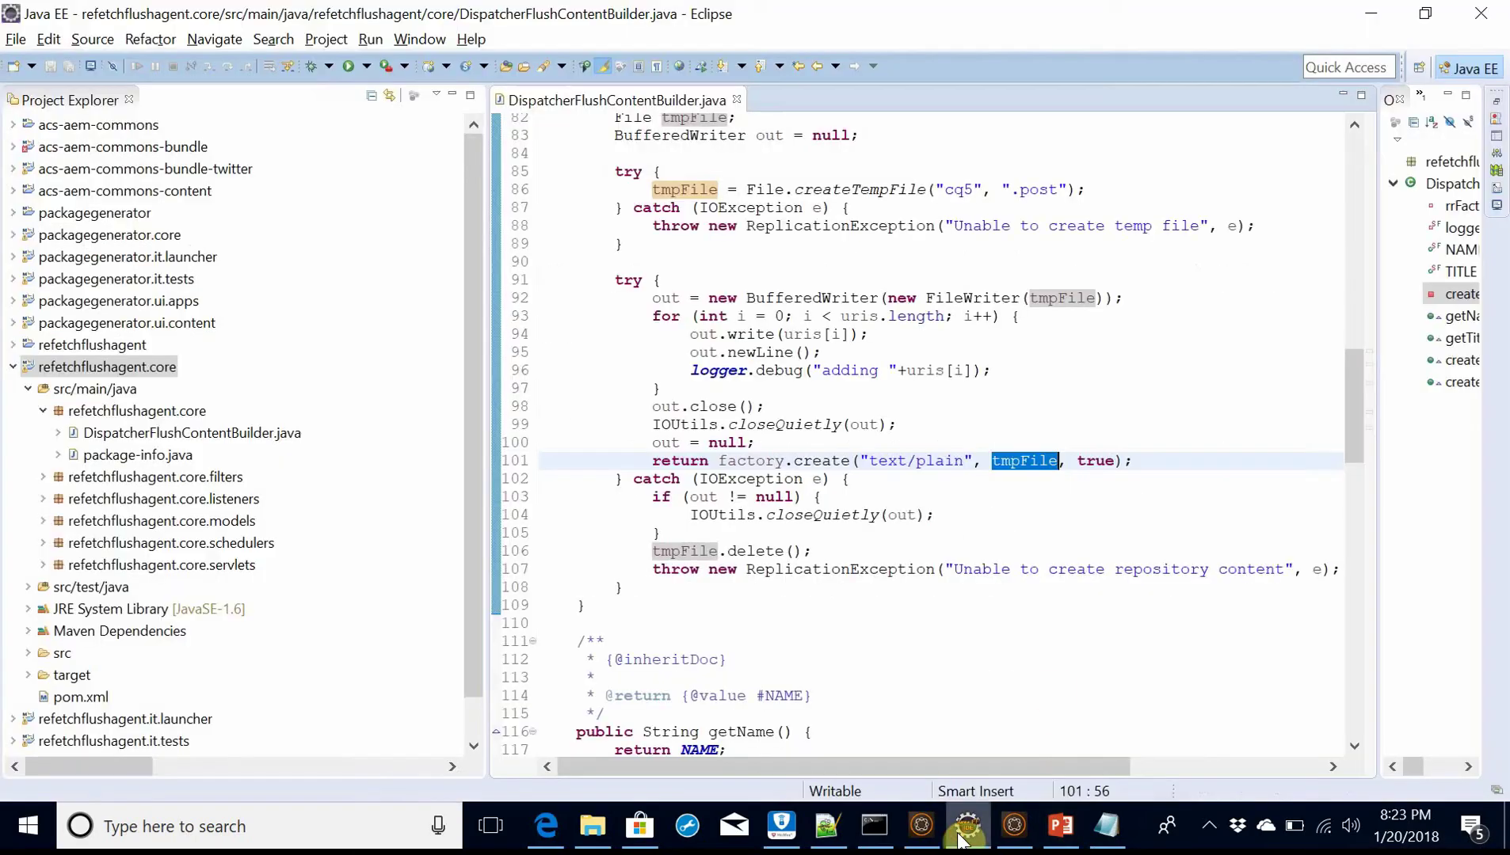
pyautogui.moveTo(1348, 437); pyautogui.dragTo(1353, 309)
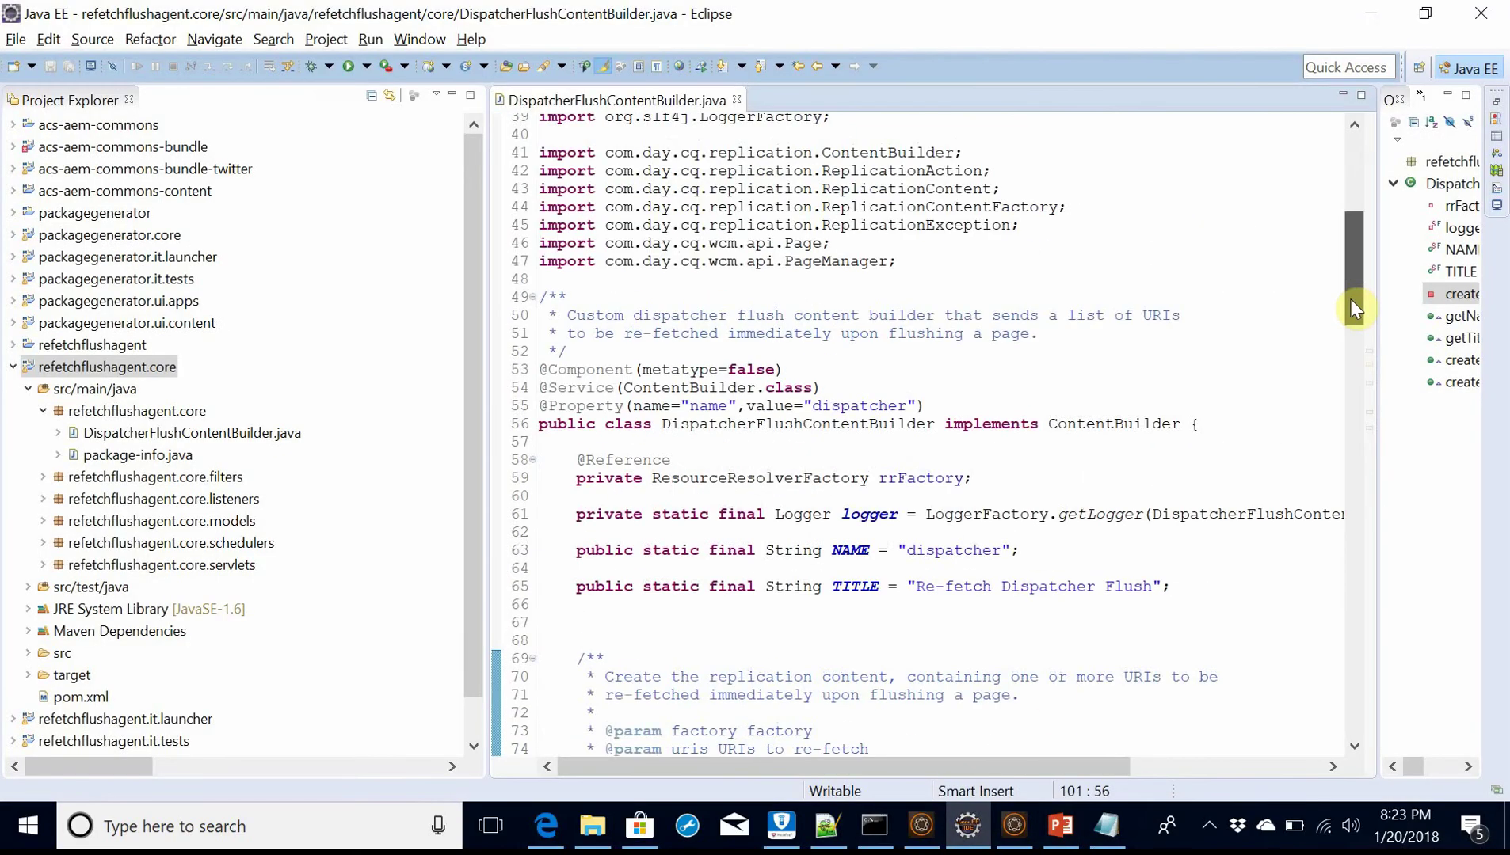
pyautogui.doubleClick(1087, 425)
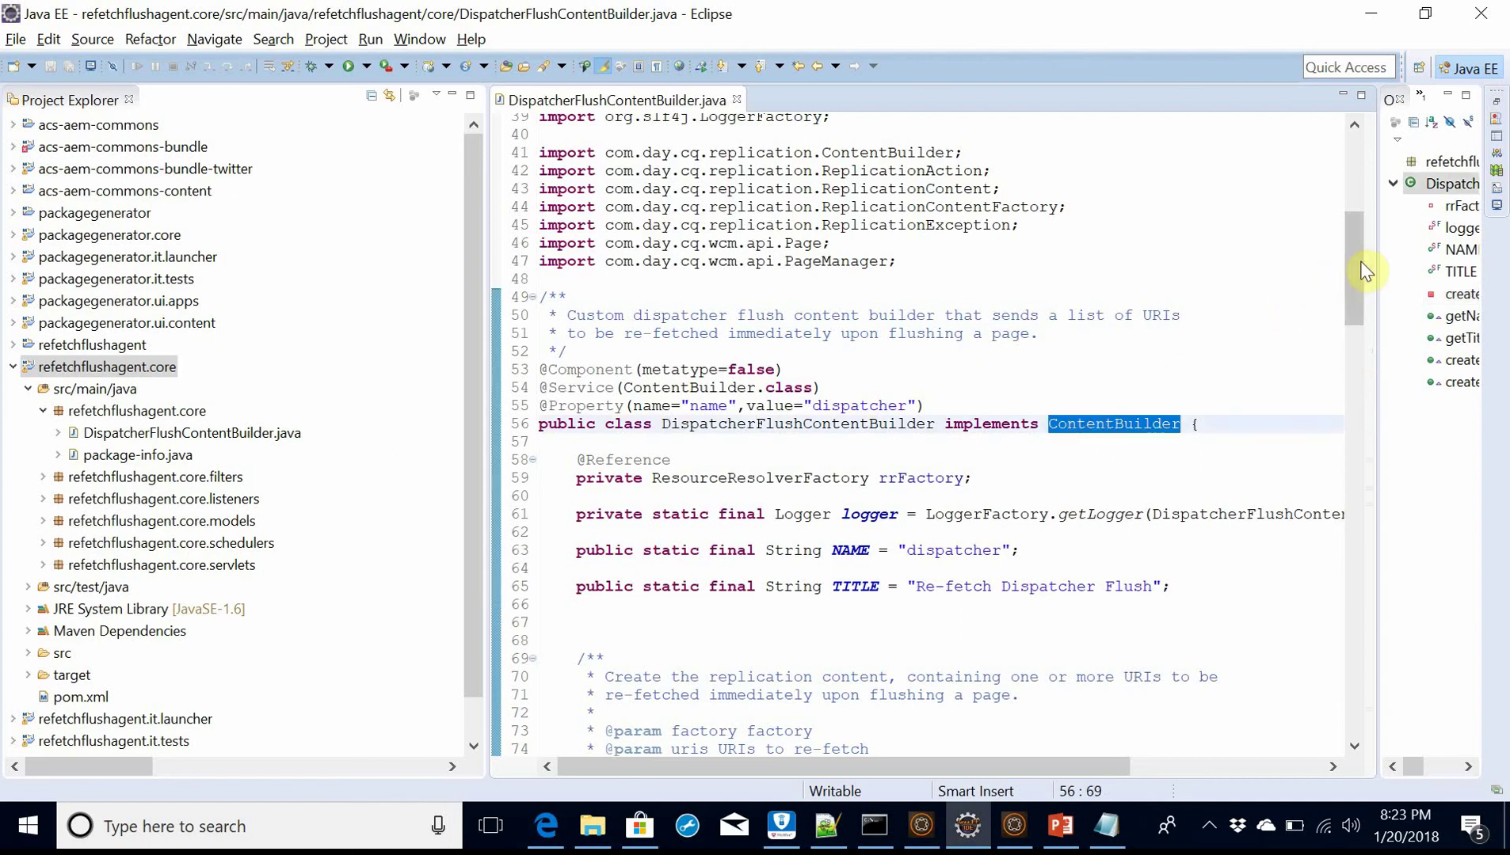
pyautogui.moveTo(1356, 267)
pyautogui.mouseDown()
pyautogui.moveTo(1323, 670)
pyautogui.moveTo(1307, 512)
pyautogui.mouseUp()
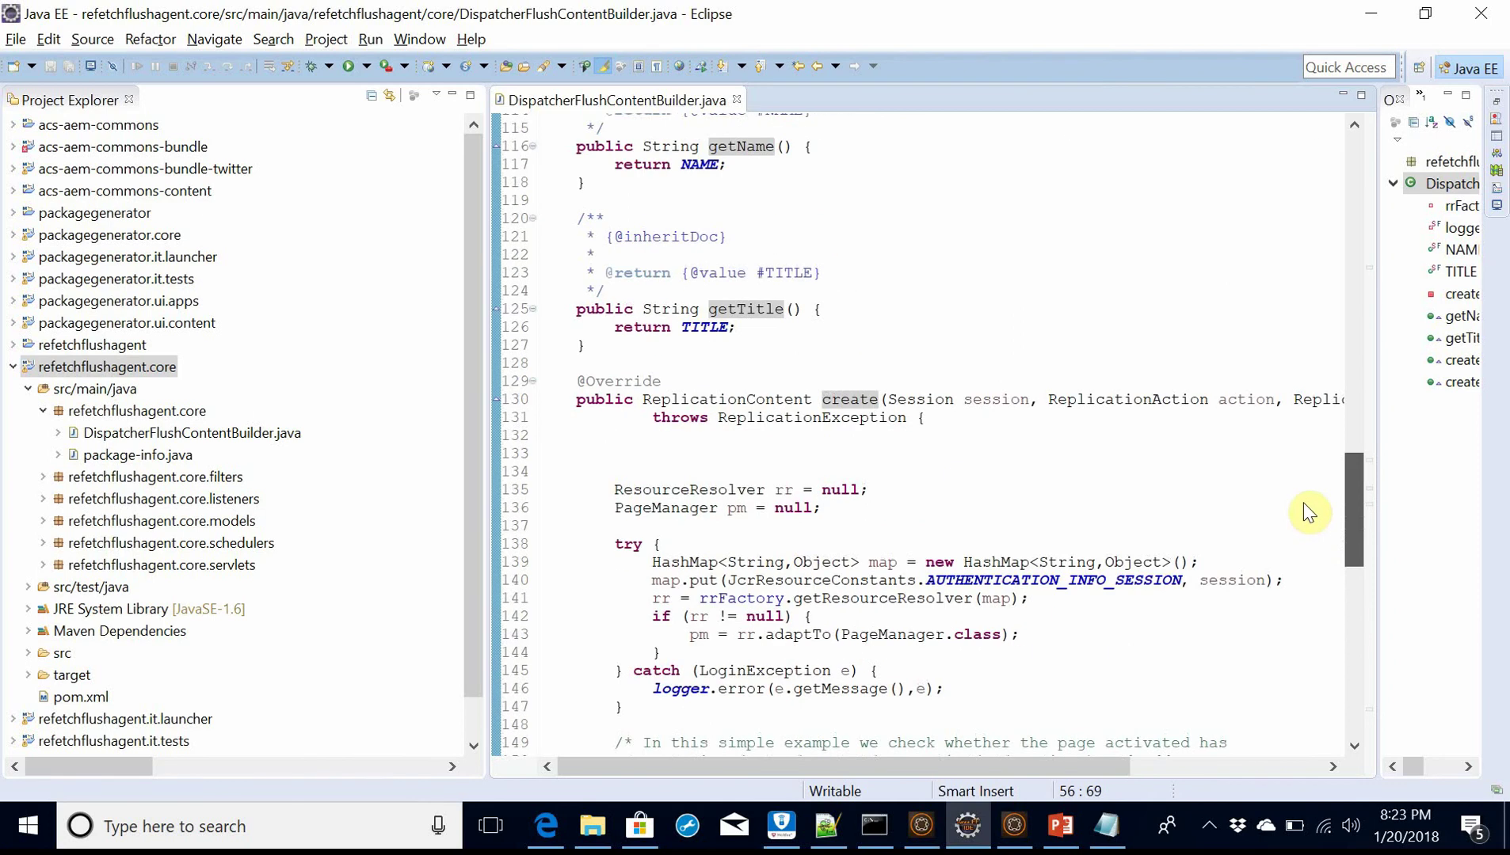
pyautogui.moveTo(989, 767)
pyautogui.mouseDown()
pyautogui.moveTo(1159, 793)
pyautogui.moveTo(866, 778)
pyautogui.mouseUp()
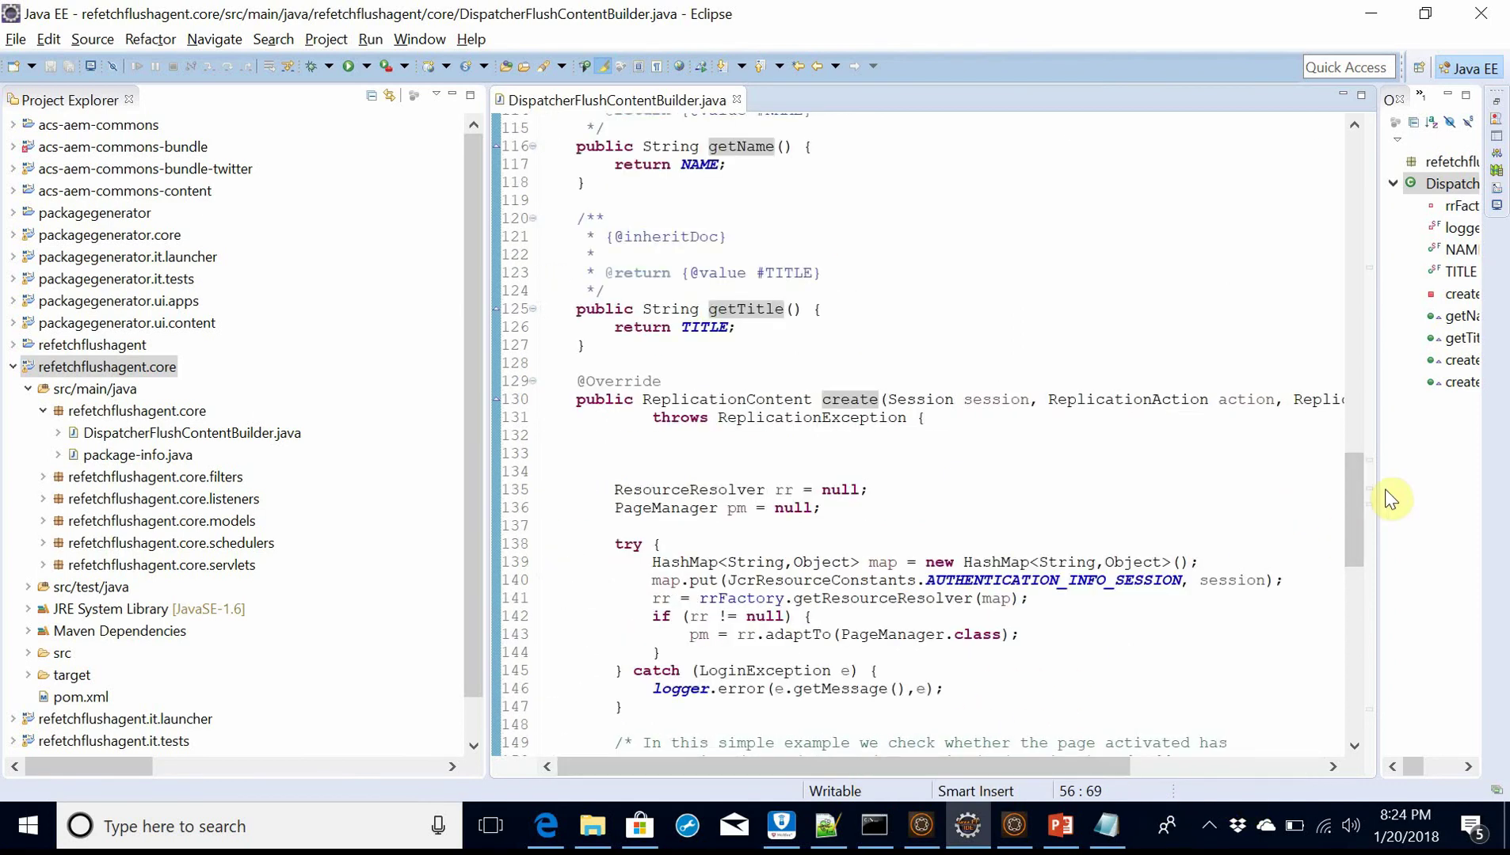
pyautogui.moveTo(1355, 483); pyautogui.dragTo(1330, 692)
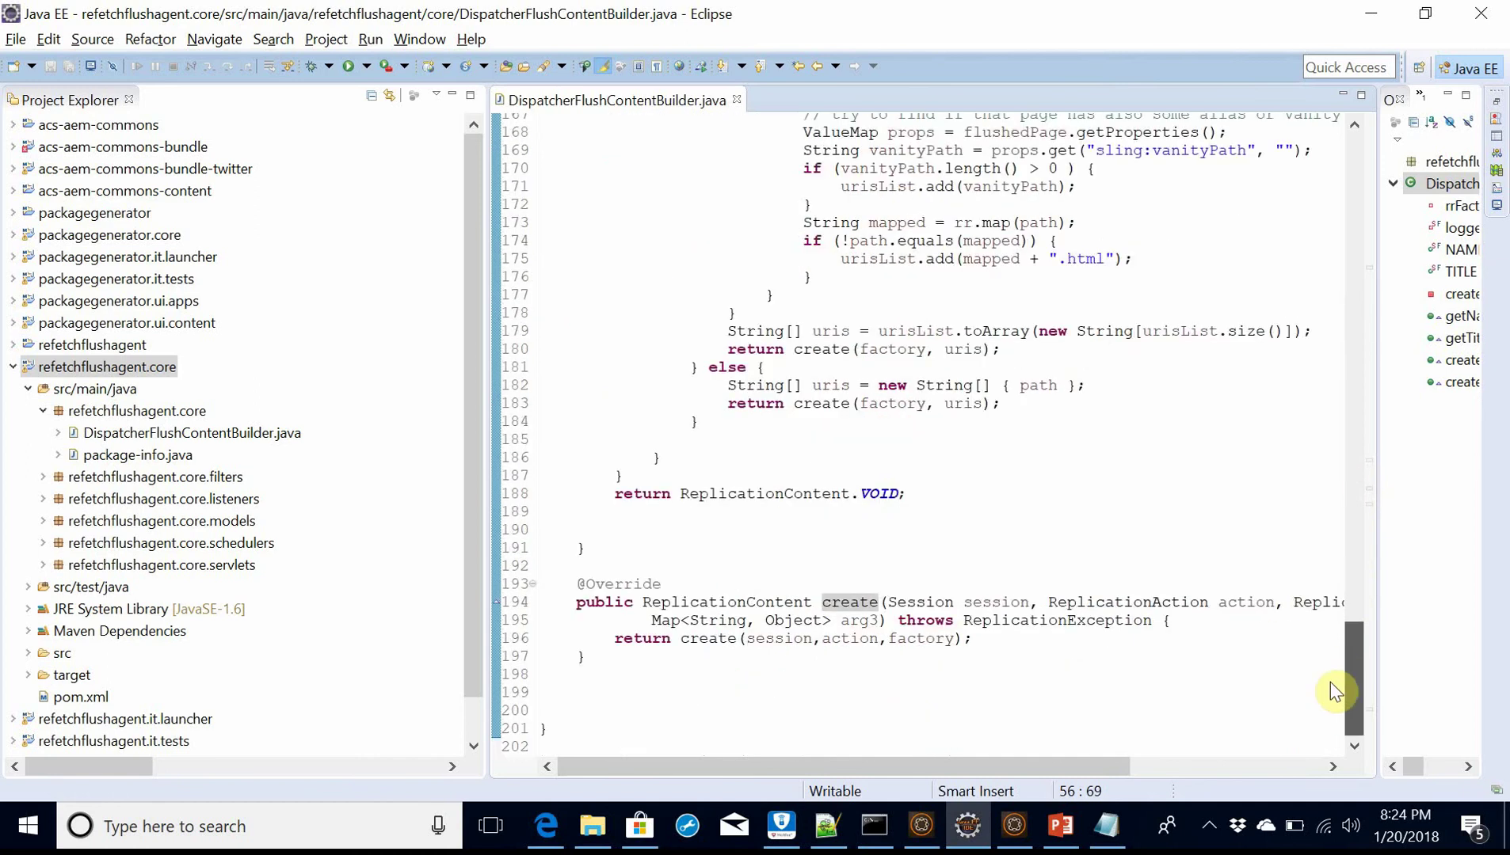
pyautogui.moveTo(989, 766)
pyautogui.mouseDown()
pyautogui.moveTo(1159, 763)
pyautogui.moveTo(956, 747)
pyautogui.mouseUp()
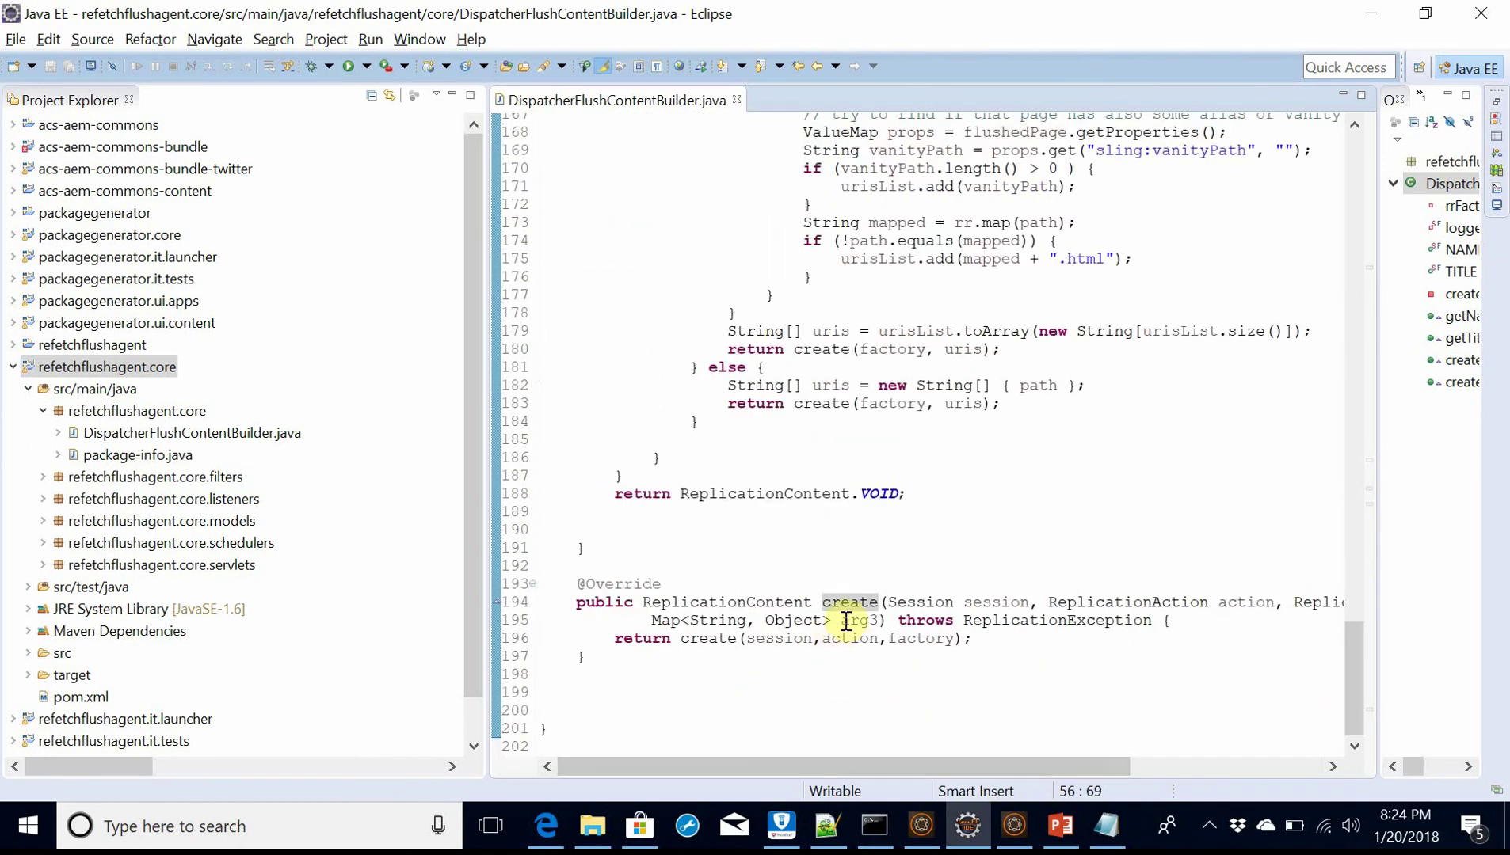
pyautogui.moveTo(1353, 686); pyautogui.dragTo(1327, 587)
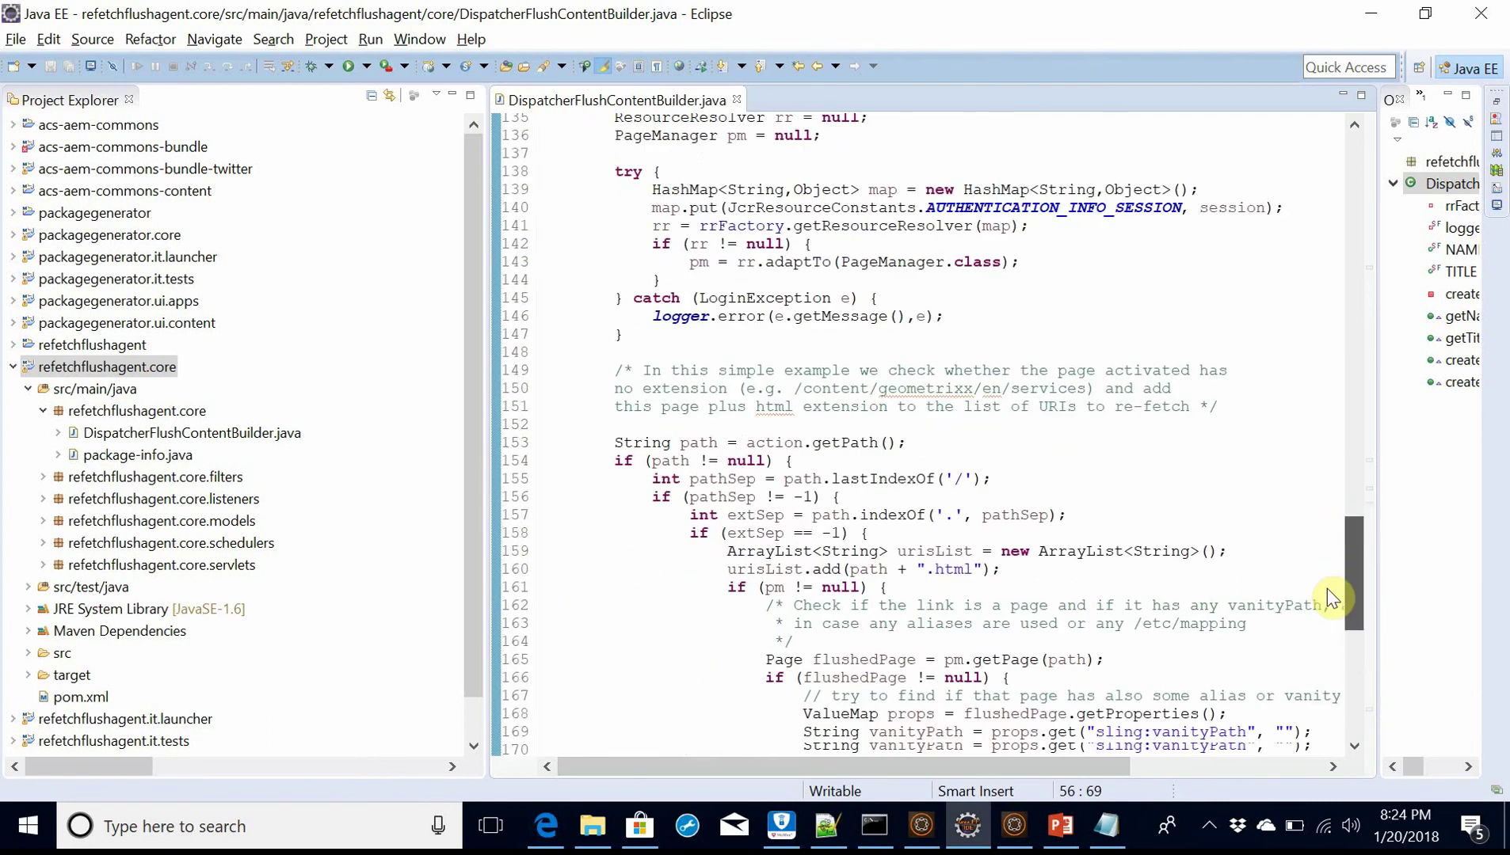
pyautogui.scroll(-1, 1326, 589)
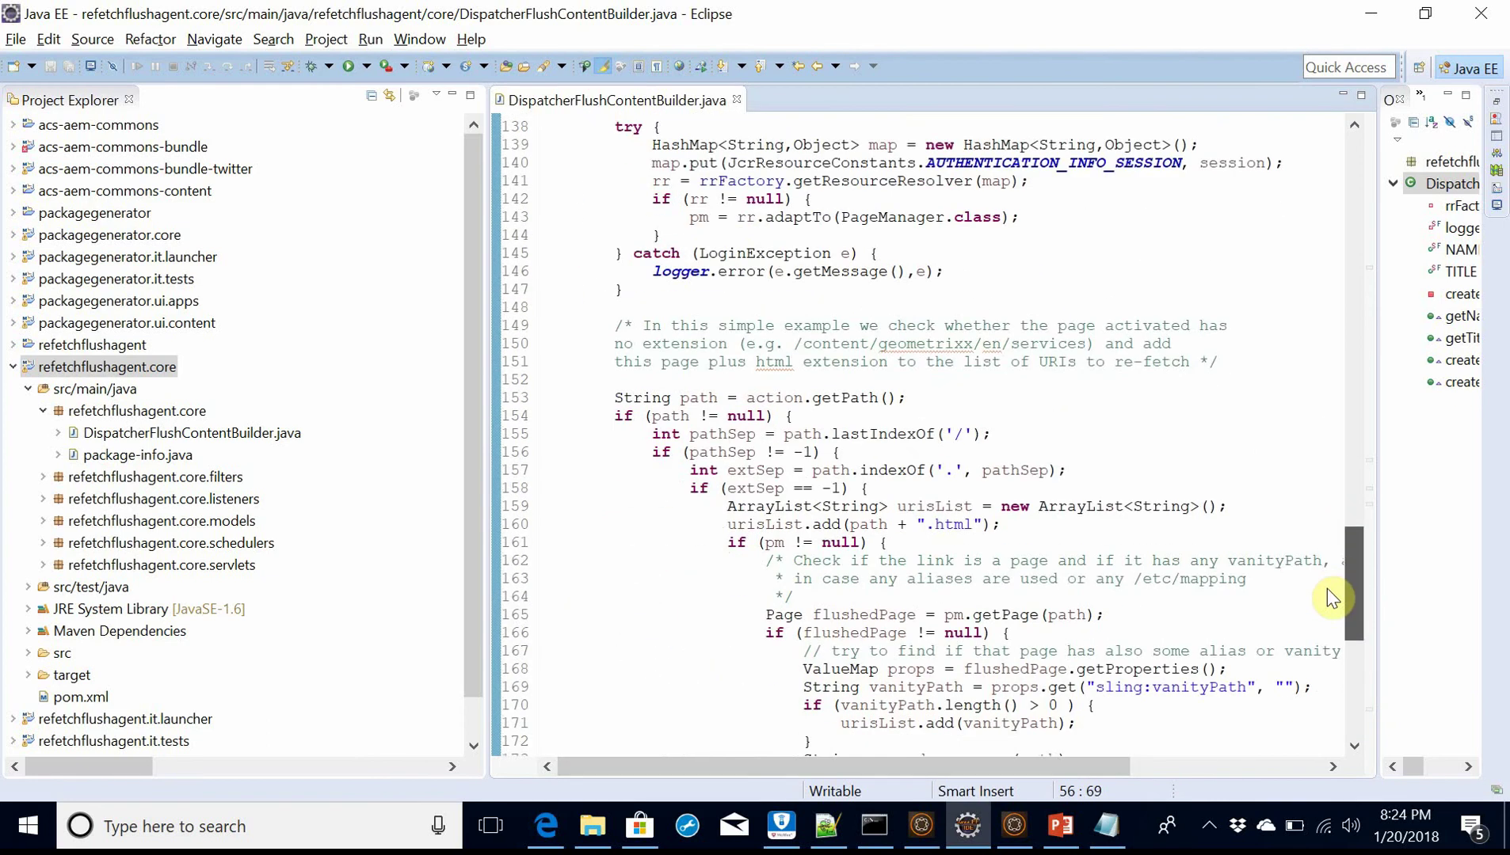
pyautogui.moveTo(1327, 589); pyautogui.dragTo(1326, 645)
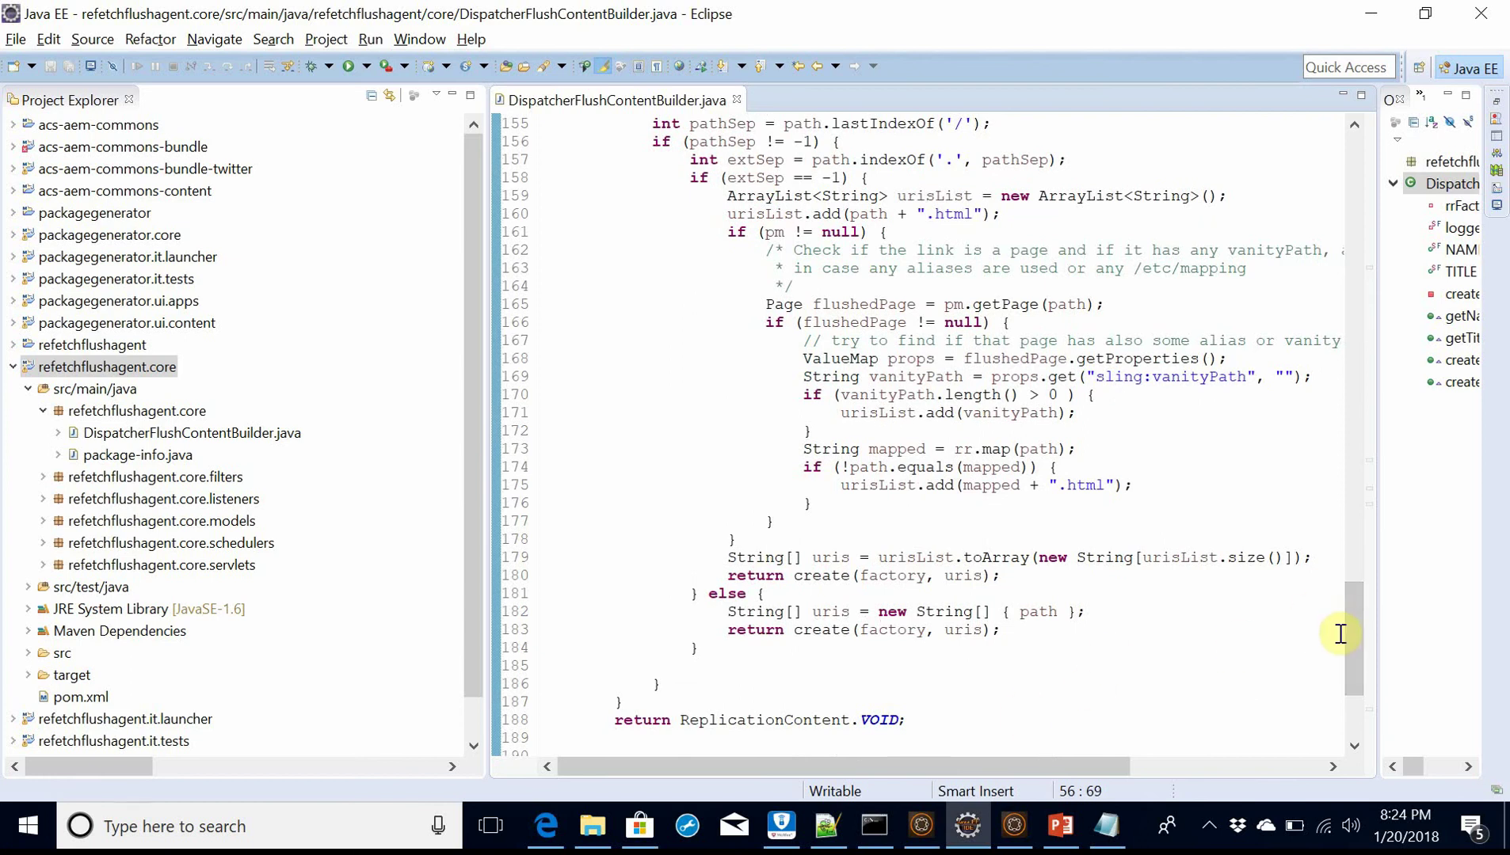
pyautogui.moveTo(1345, 647)
pyautogui.mouseDown()
pyautogui.moveTo(1333, 478)
pyautogui.moveTo(1309, 435)
pyautogui.mouseUp()
# - Inspect the factory return statement around line 101, then go back to the slide
pyautogui.click(815, 365)
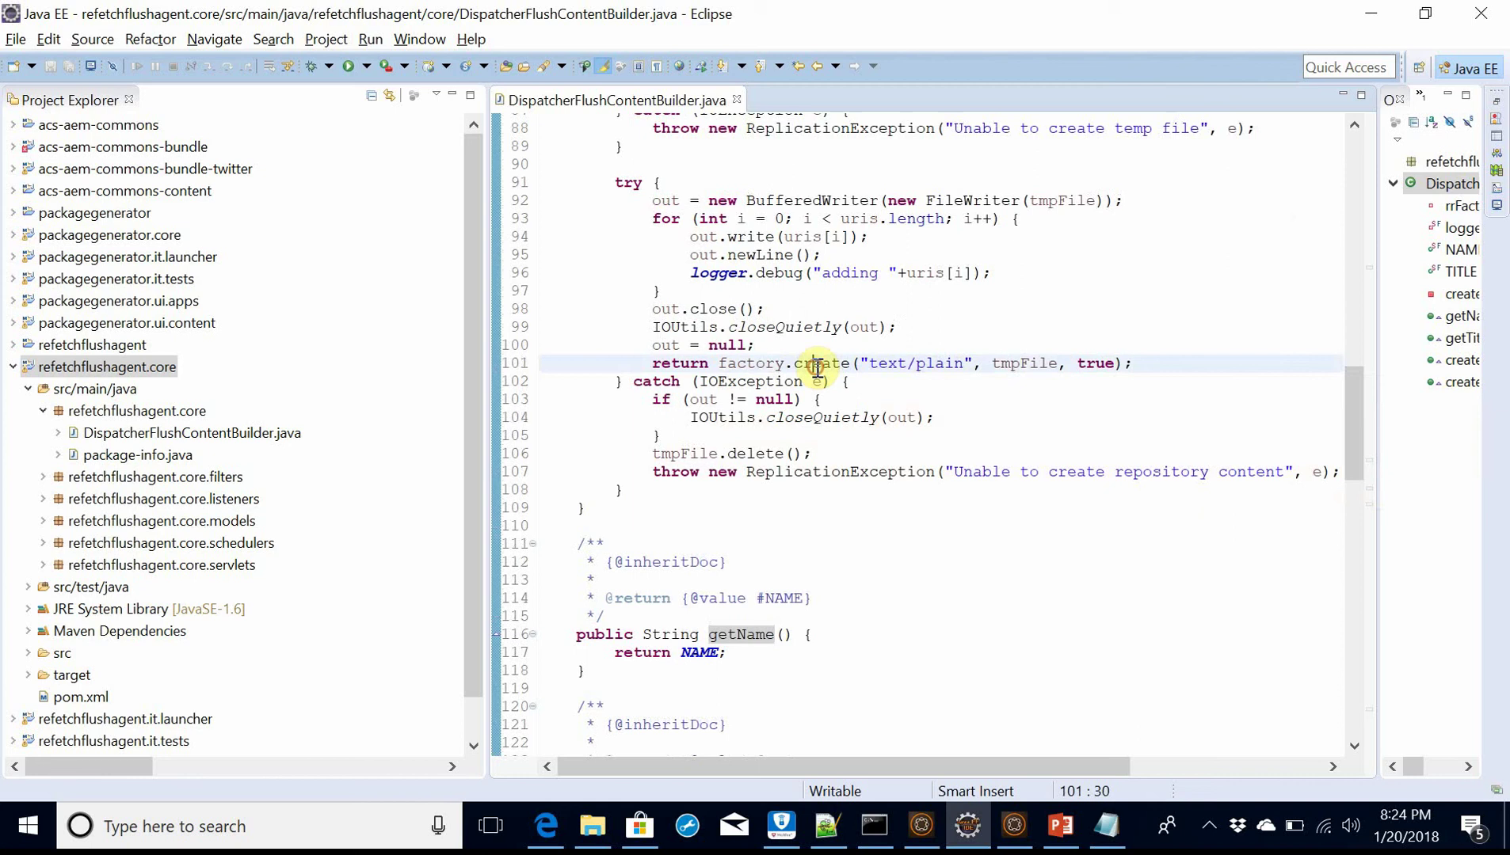
pyautogui.doubleClick(755, 364)
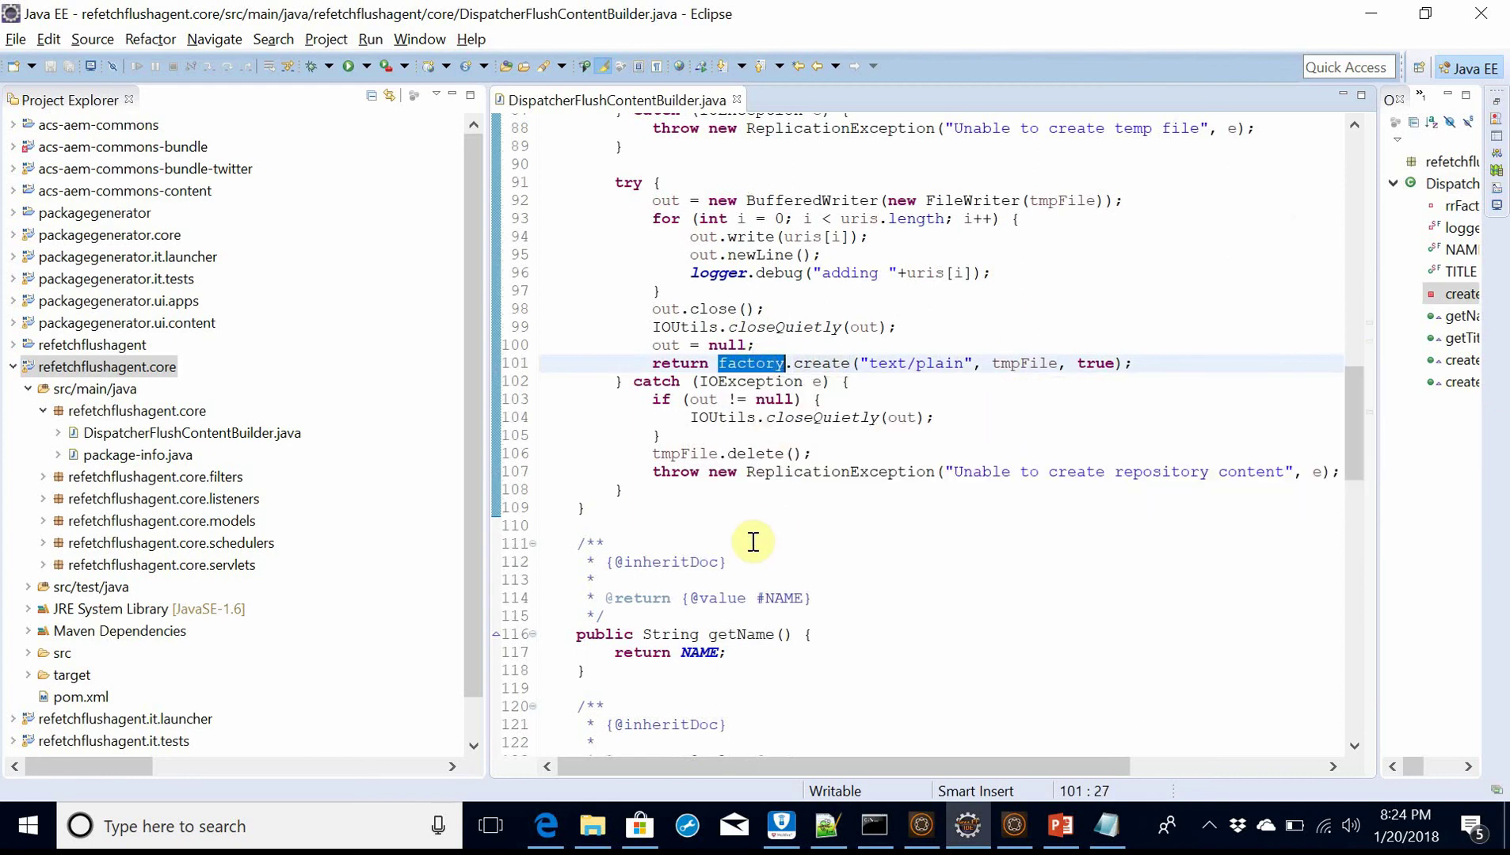
pyautogui.click(1060, 826)
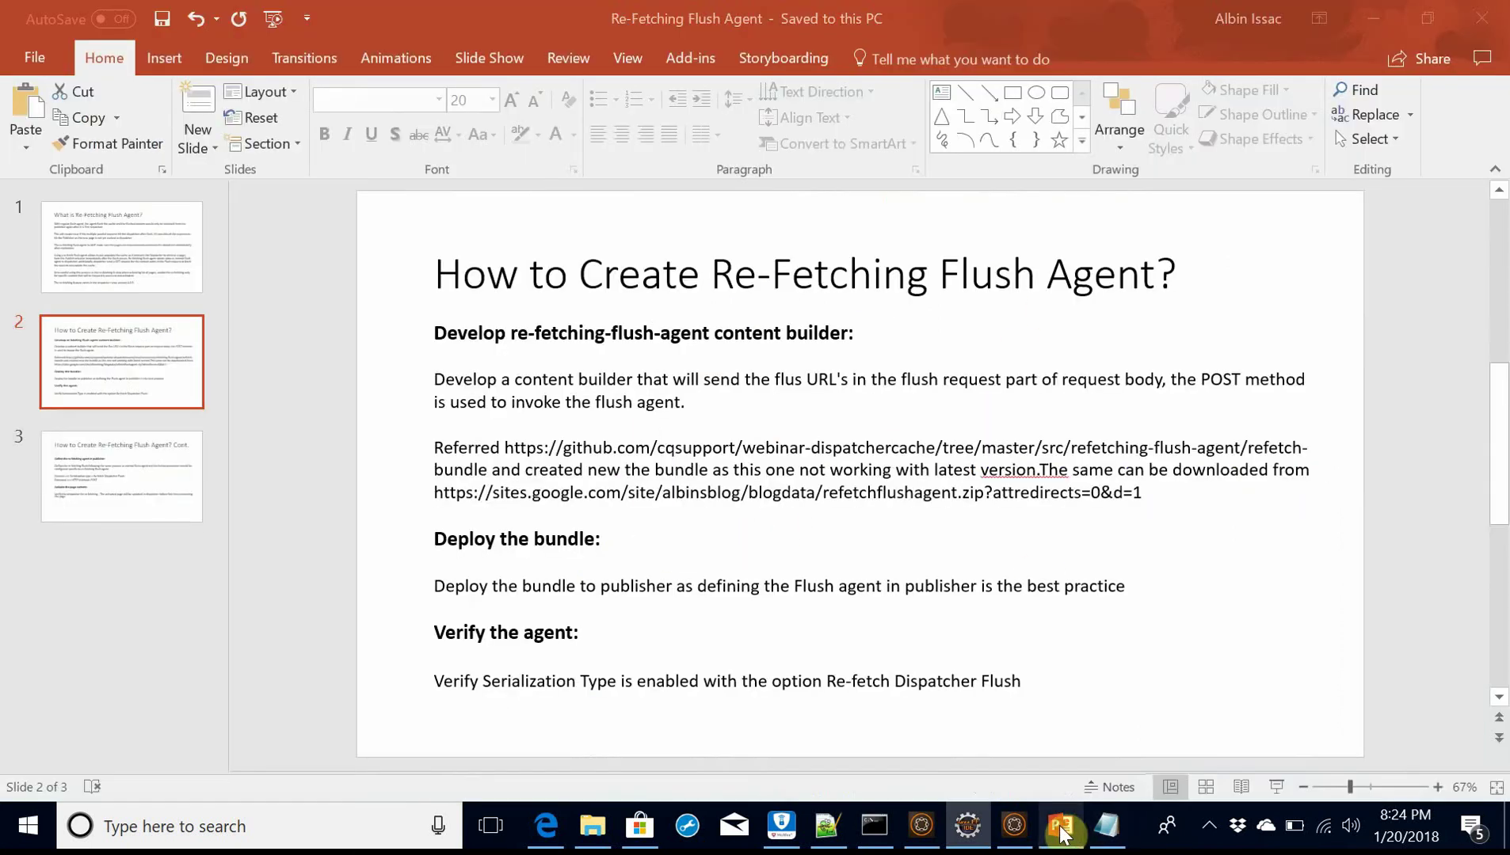
# - Show the re-fetching flush agent slide full-screen, exit it and return to Eclipse
pyautogui.click(1271, 785)
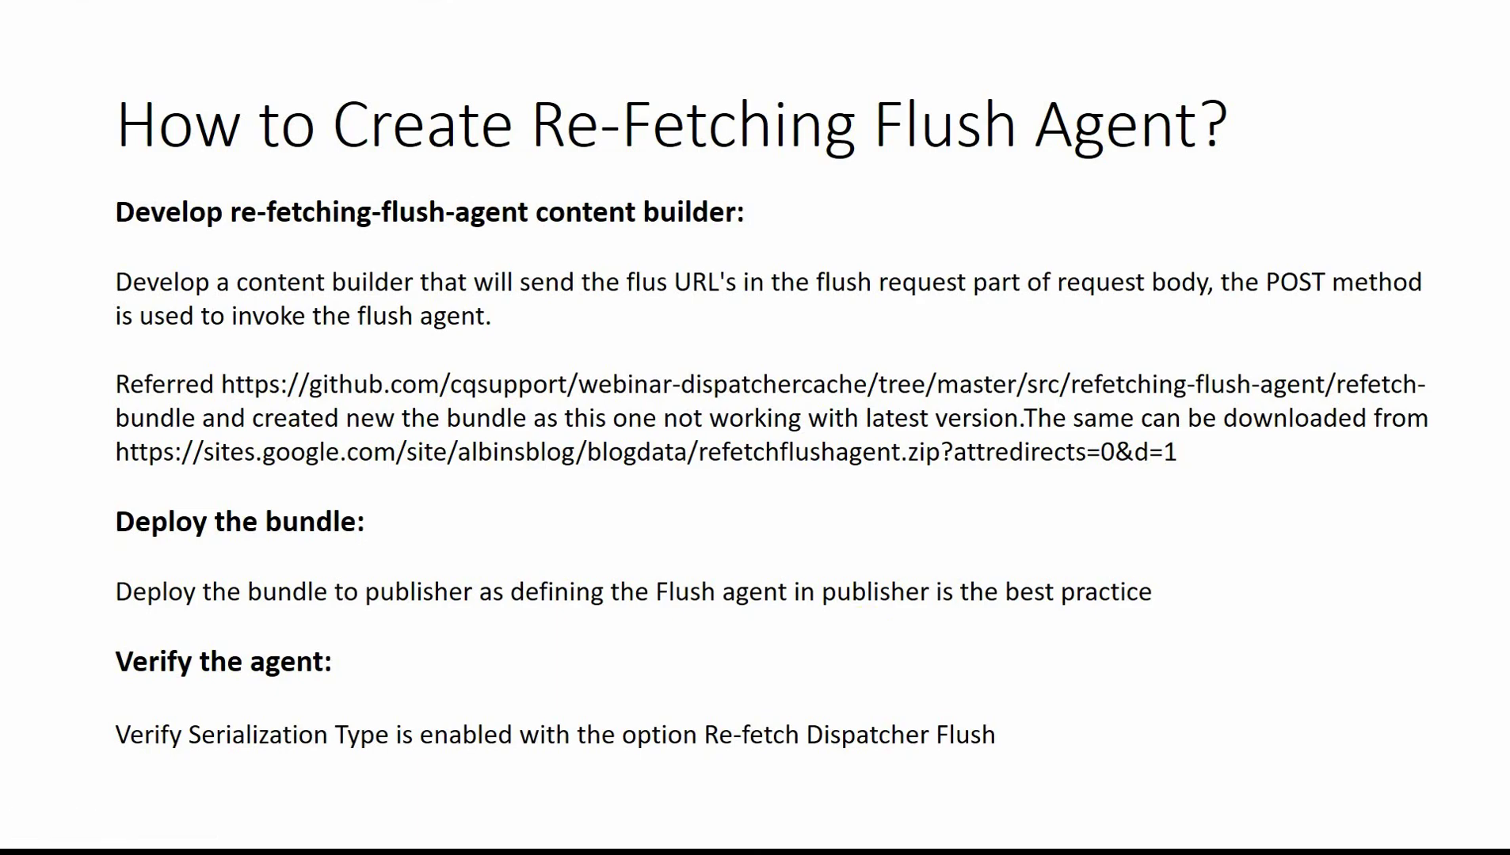
pyautogui.press('Escape')
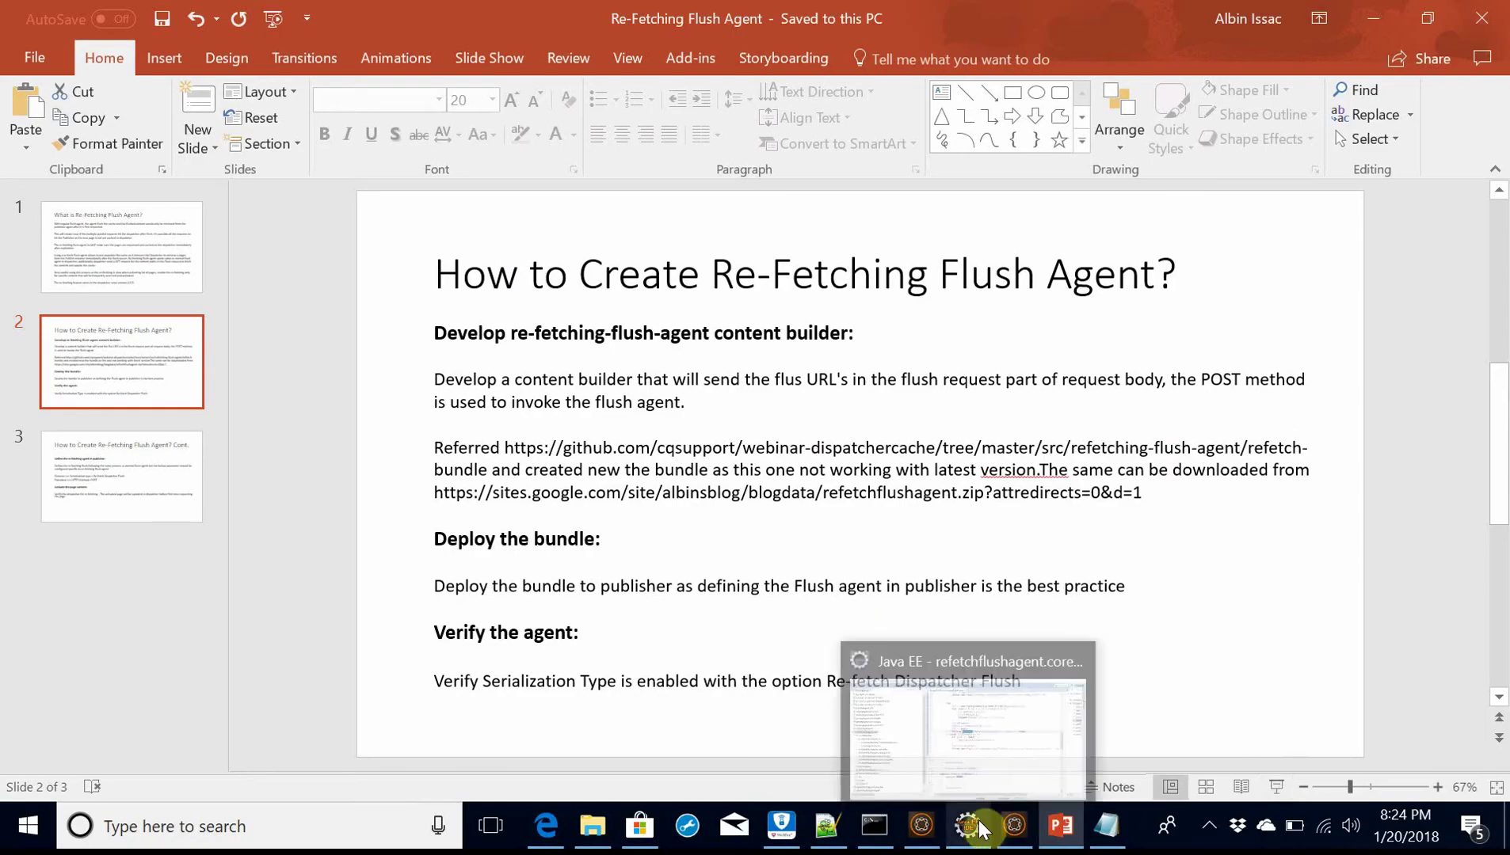
pyautogui.click(978, 829)
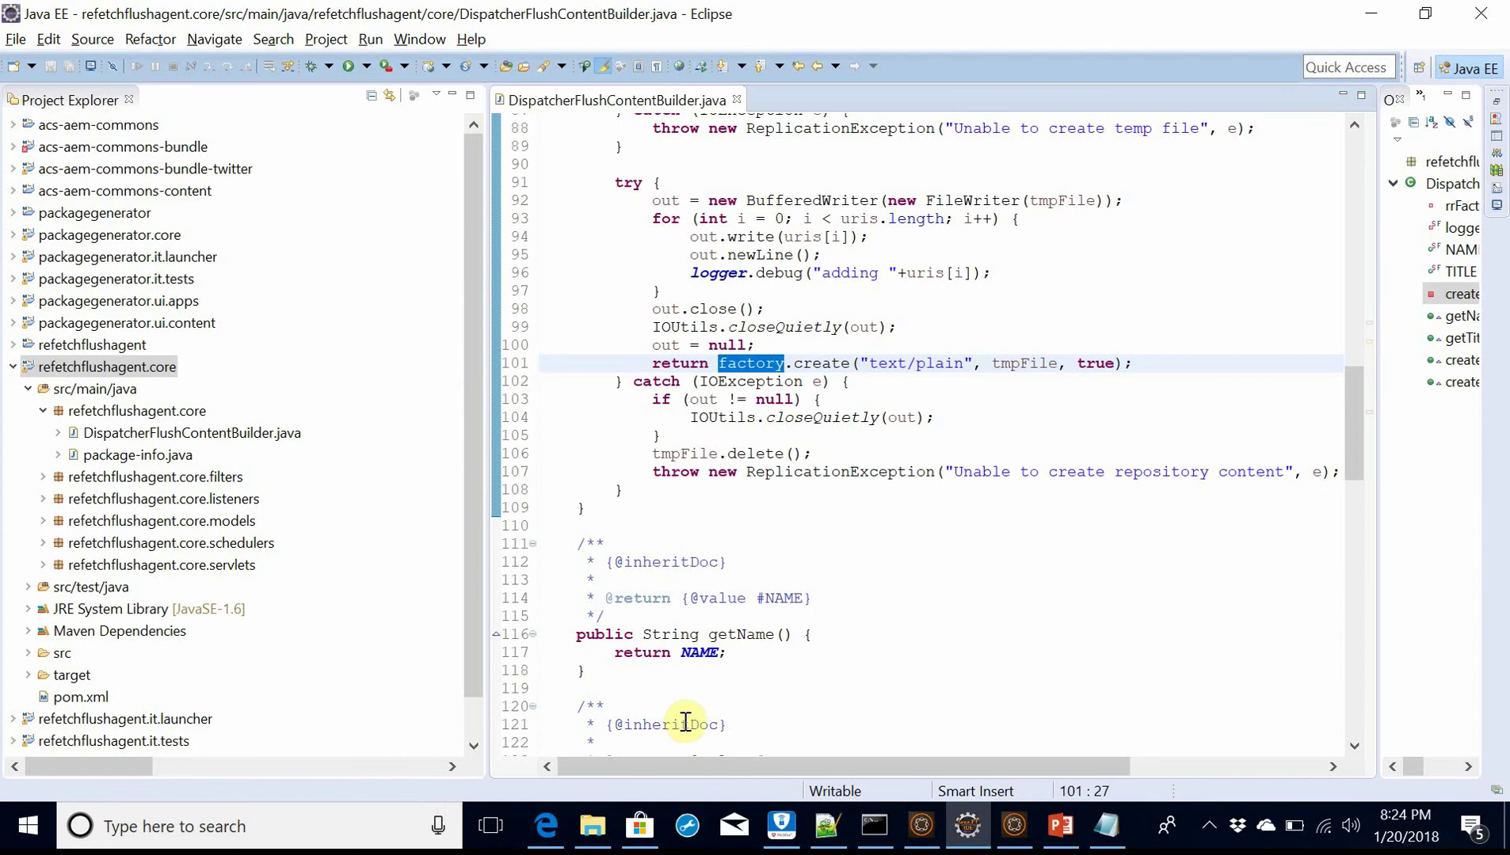
# - In the Web Console Bundles page start an Install/Update with Start Bundle ticked
pyautogui.click(546, 827)
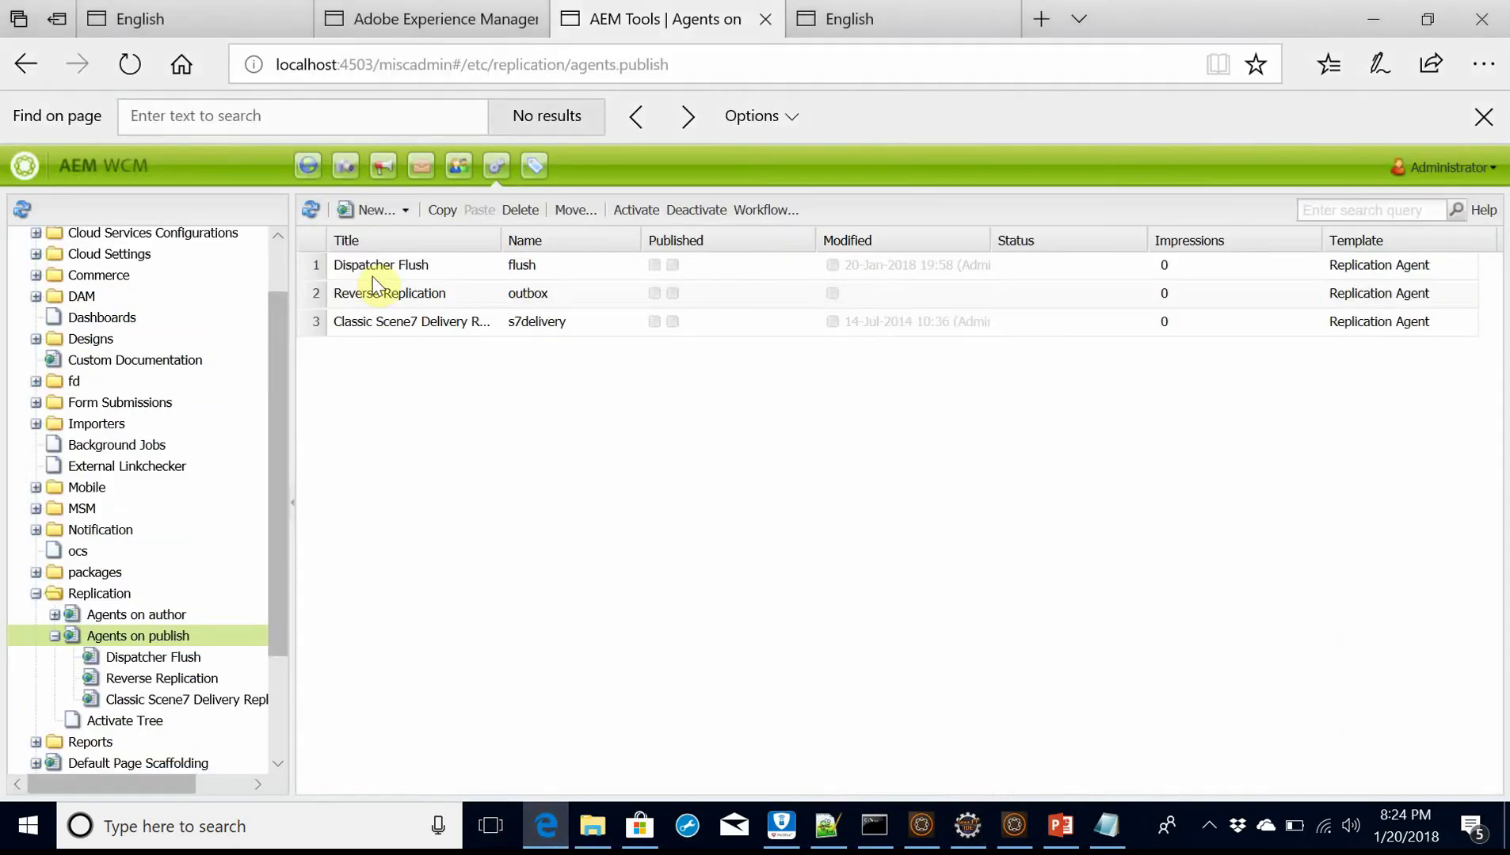
pyautogui.click(422, 22)
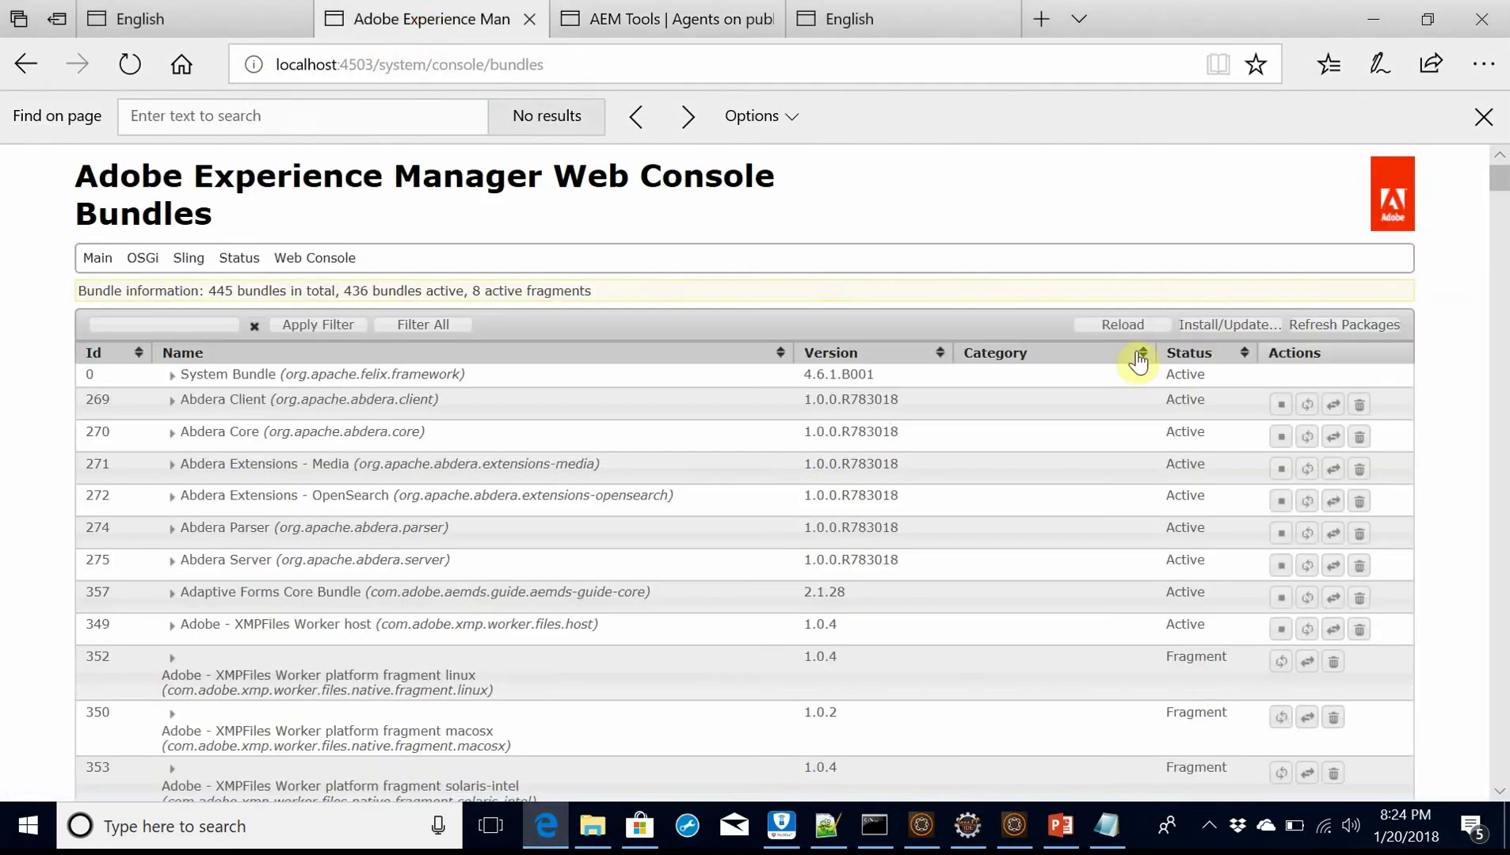
pyautogui.click(1204, 326)
pyautogui.click(632, 416)
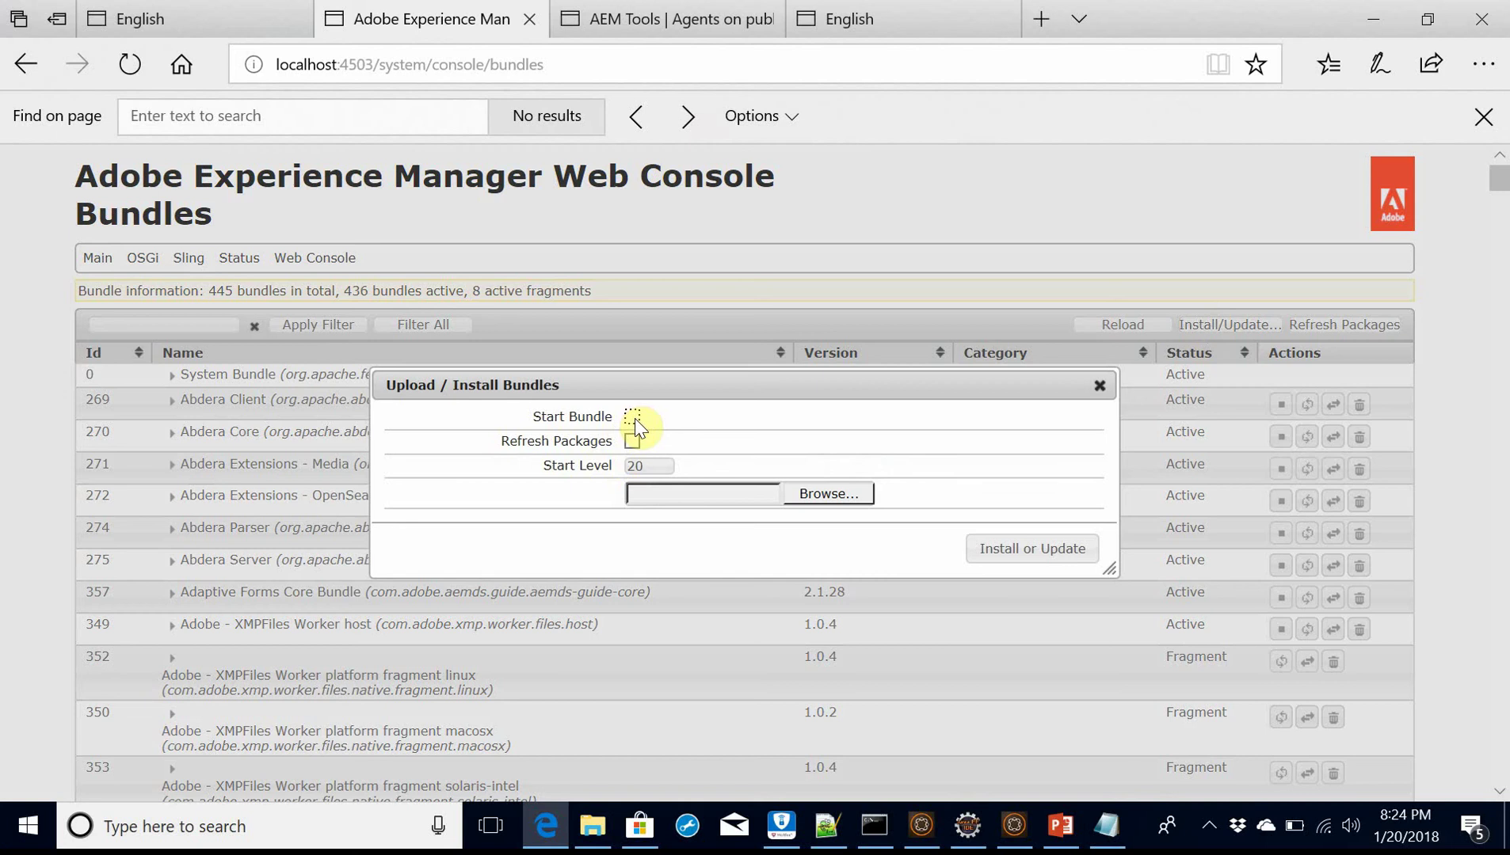
# - Upload and install the refetchflushagent.core 1.0-SNAPSHOT jar, then return to the slides
pyautogui.click(822, 496)
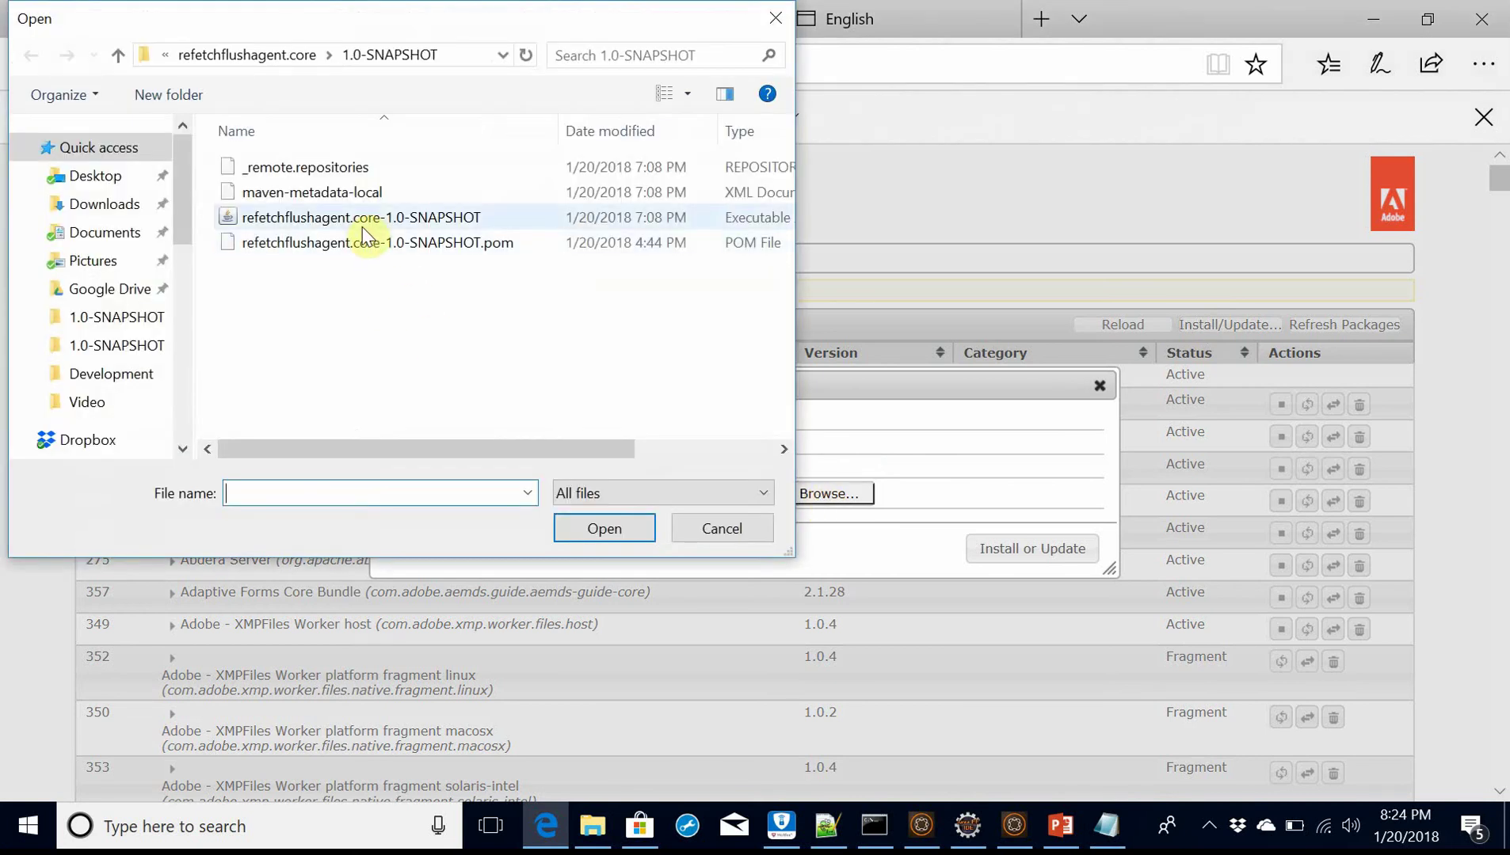
pyautogui.doubleClick(366, 220)
pyautogui.click(1026, 565)
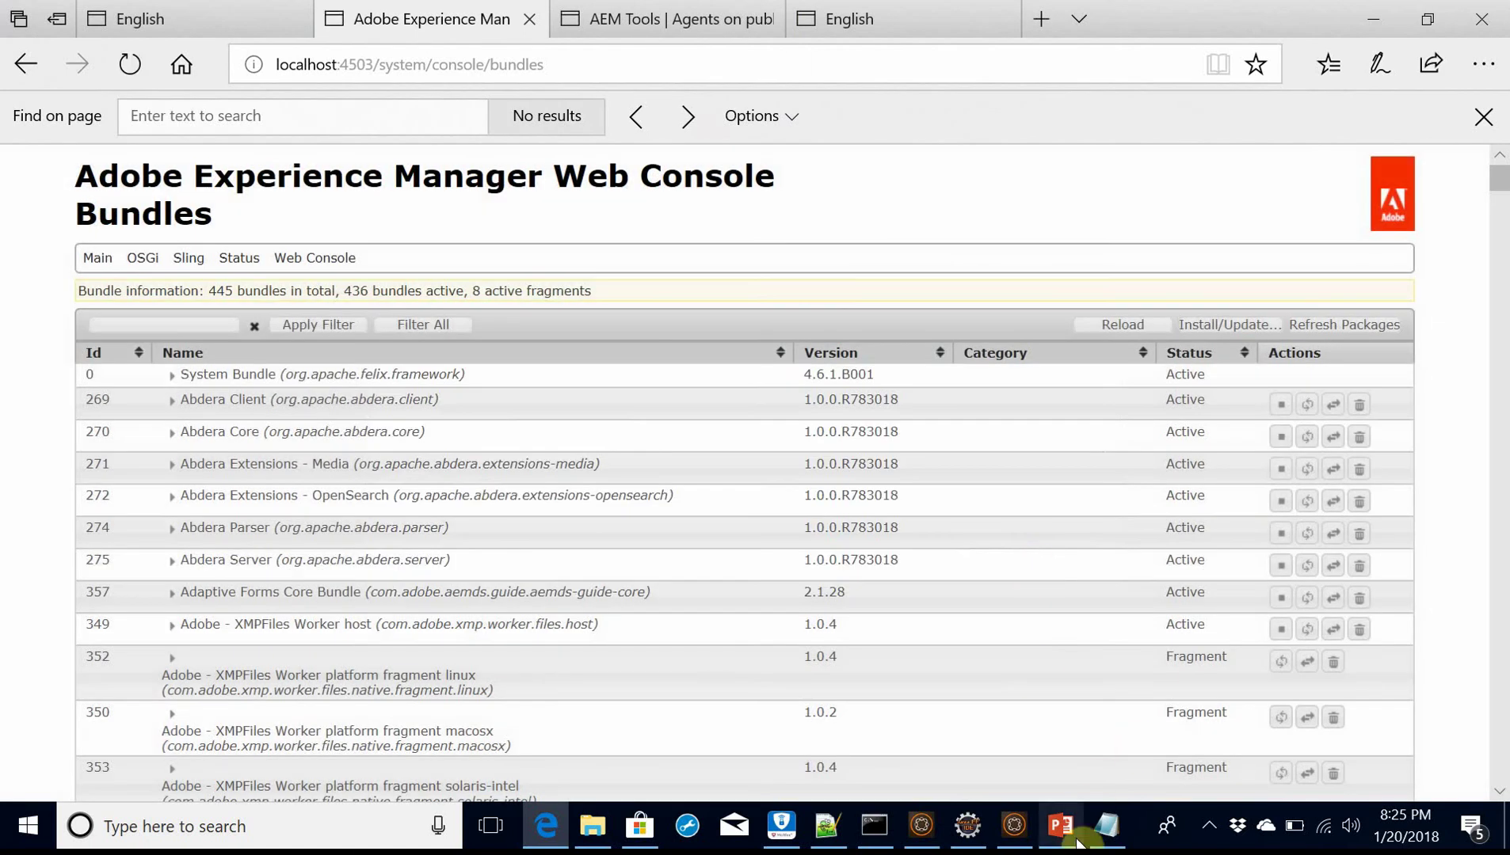
pyautogui.click(1061, 825)
pyautogui.moveTo(1106, 825)
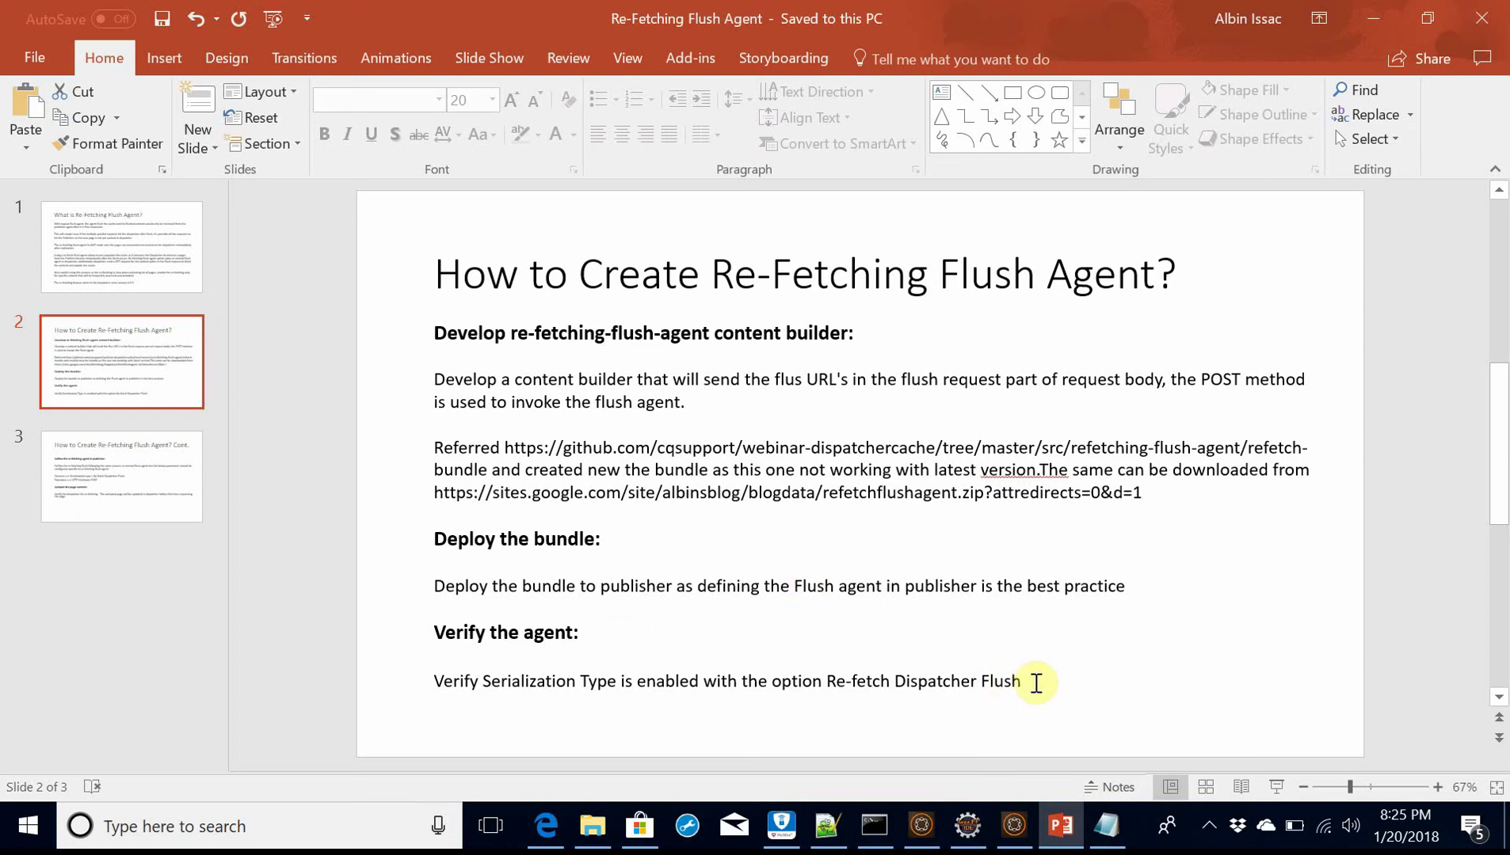
# - Create a new Replication Agent page titled refetch-flush-agent among the agents on publish
pyautogui.click(543, 826)
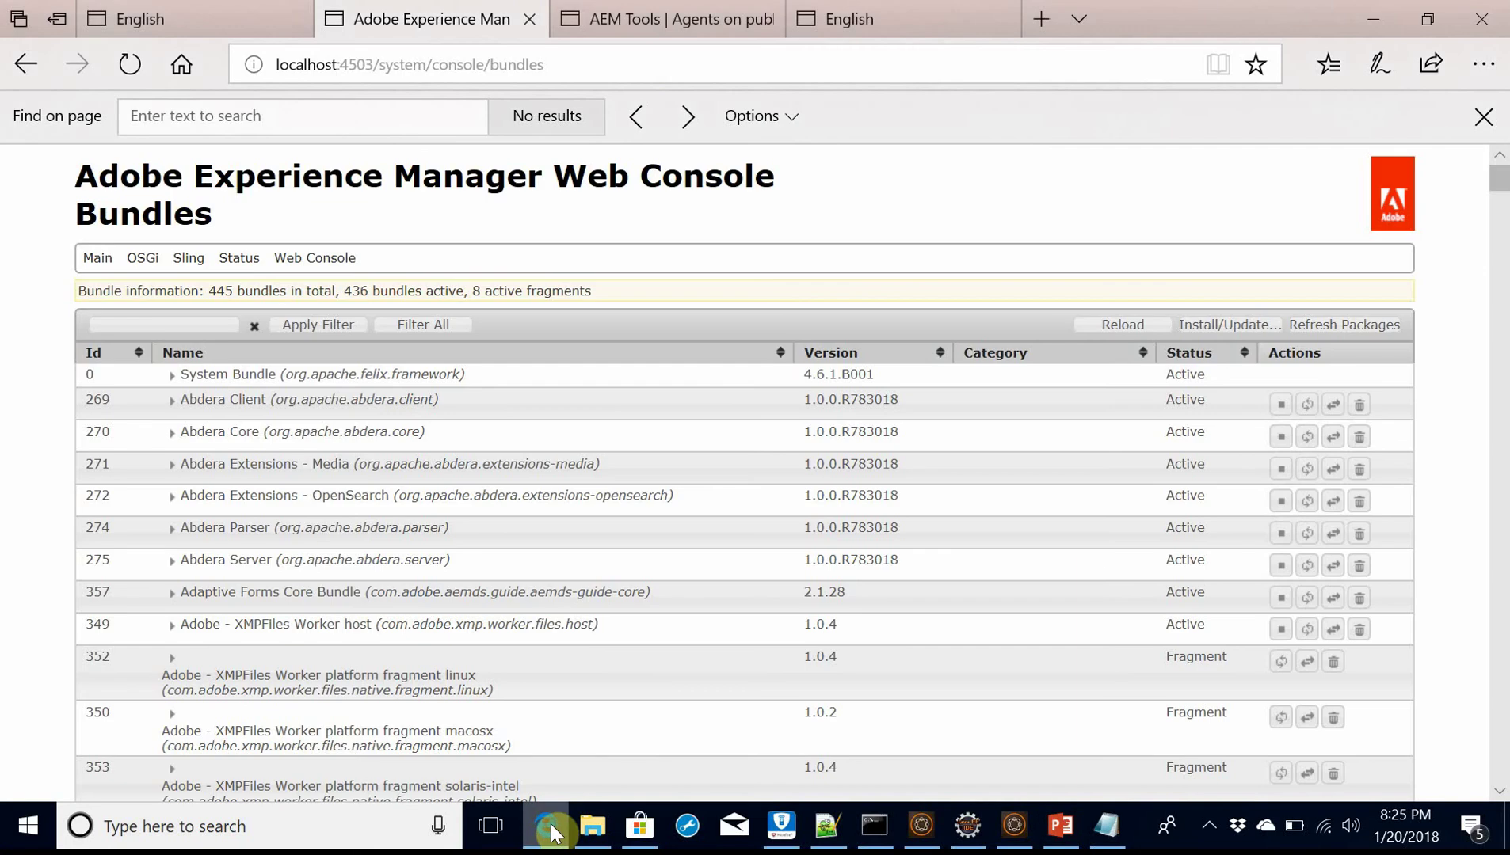
pyautogui.click(644, 18)
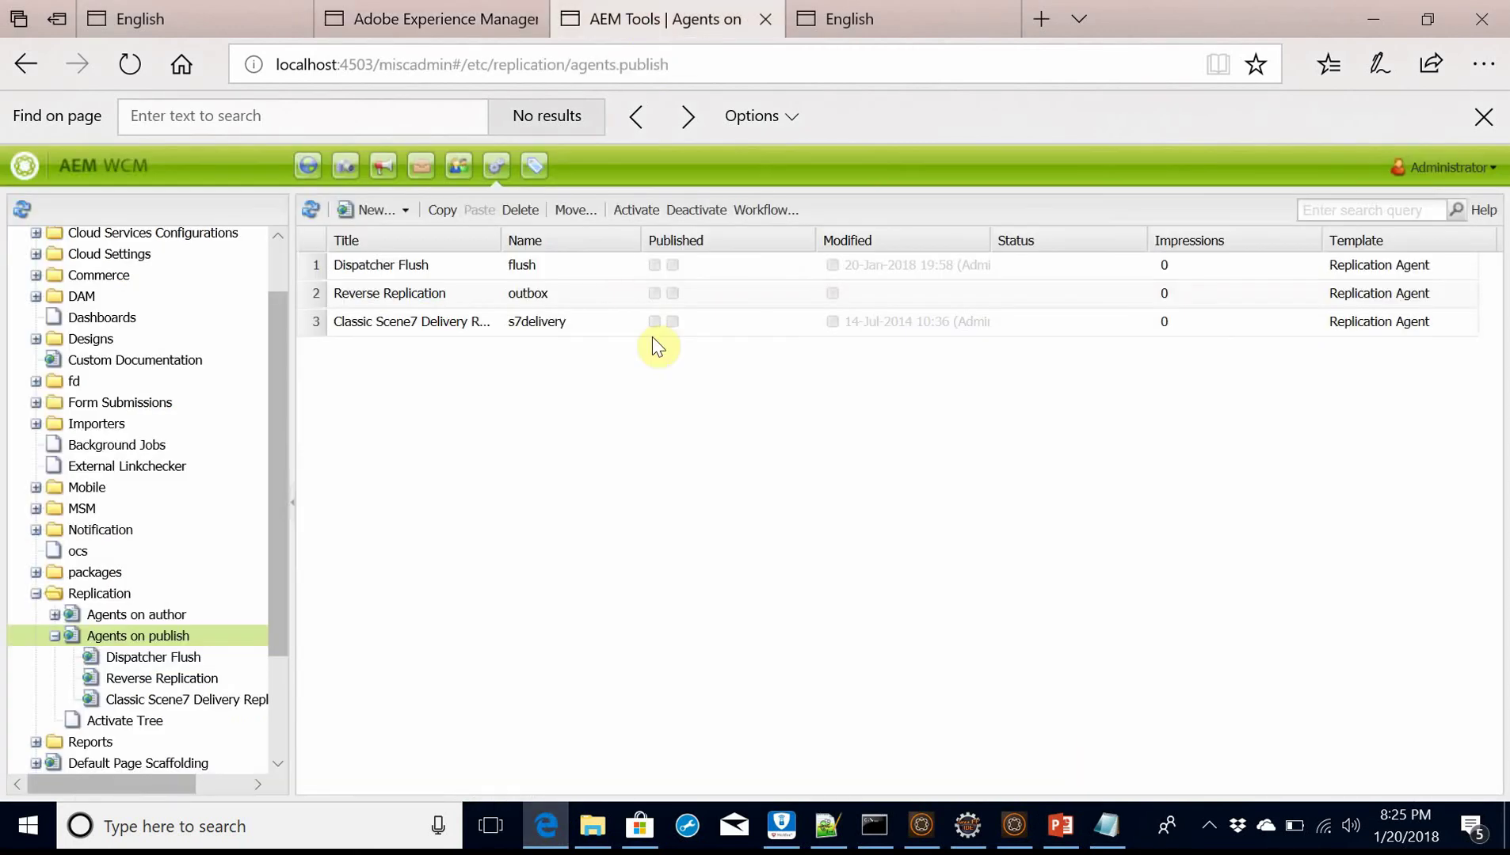
pyautogui.click(394, 210)
pyautogui.click(401, 242)
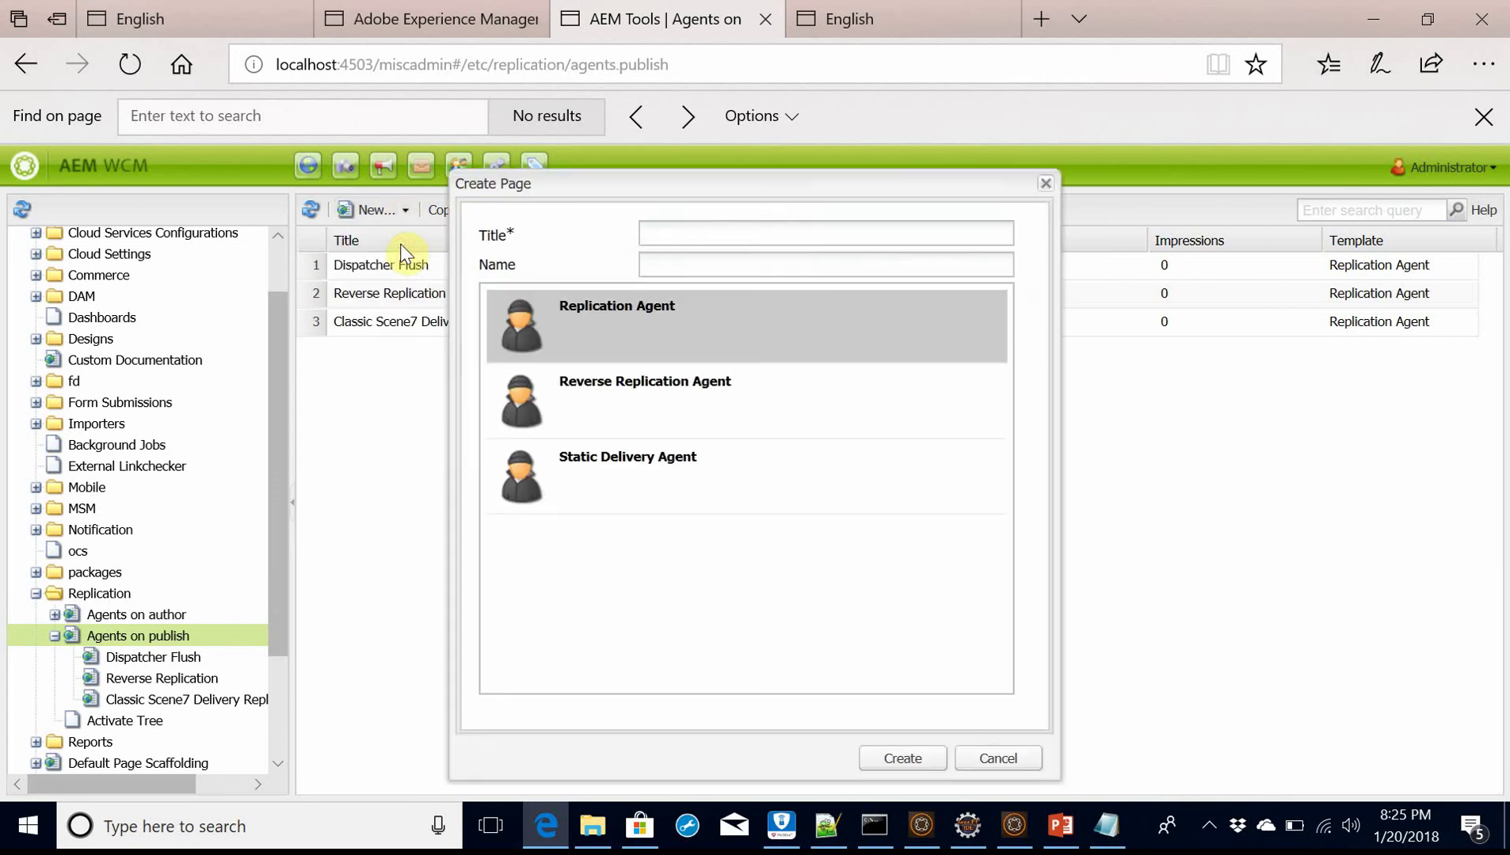
pyautogui.write('r')
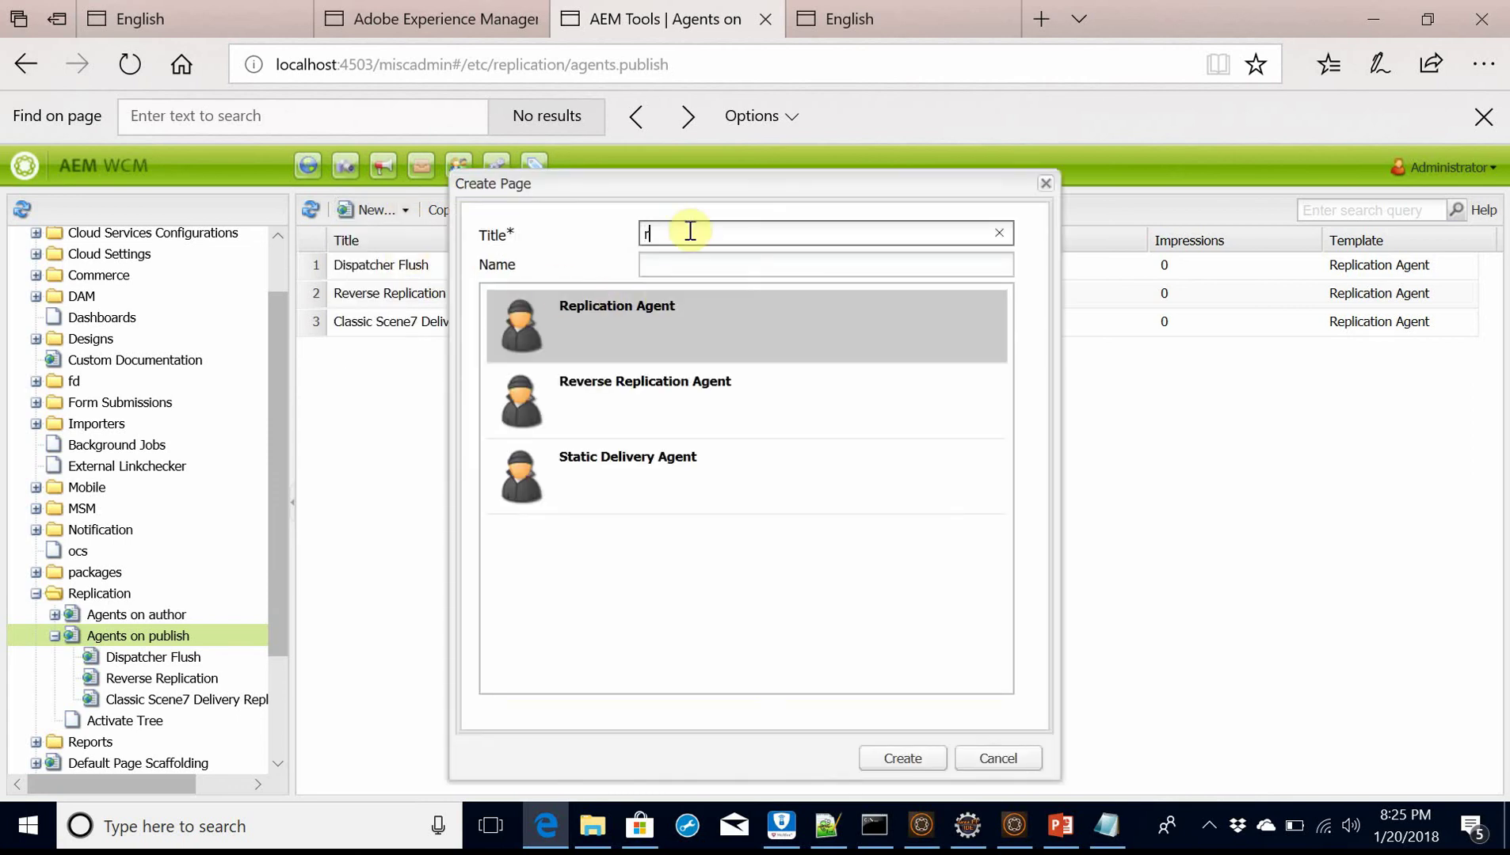
pyautogui.write('efetch')
pyautogui.write('-flush')
pyautogui.write('-agent')
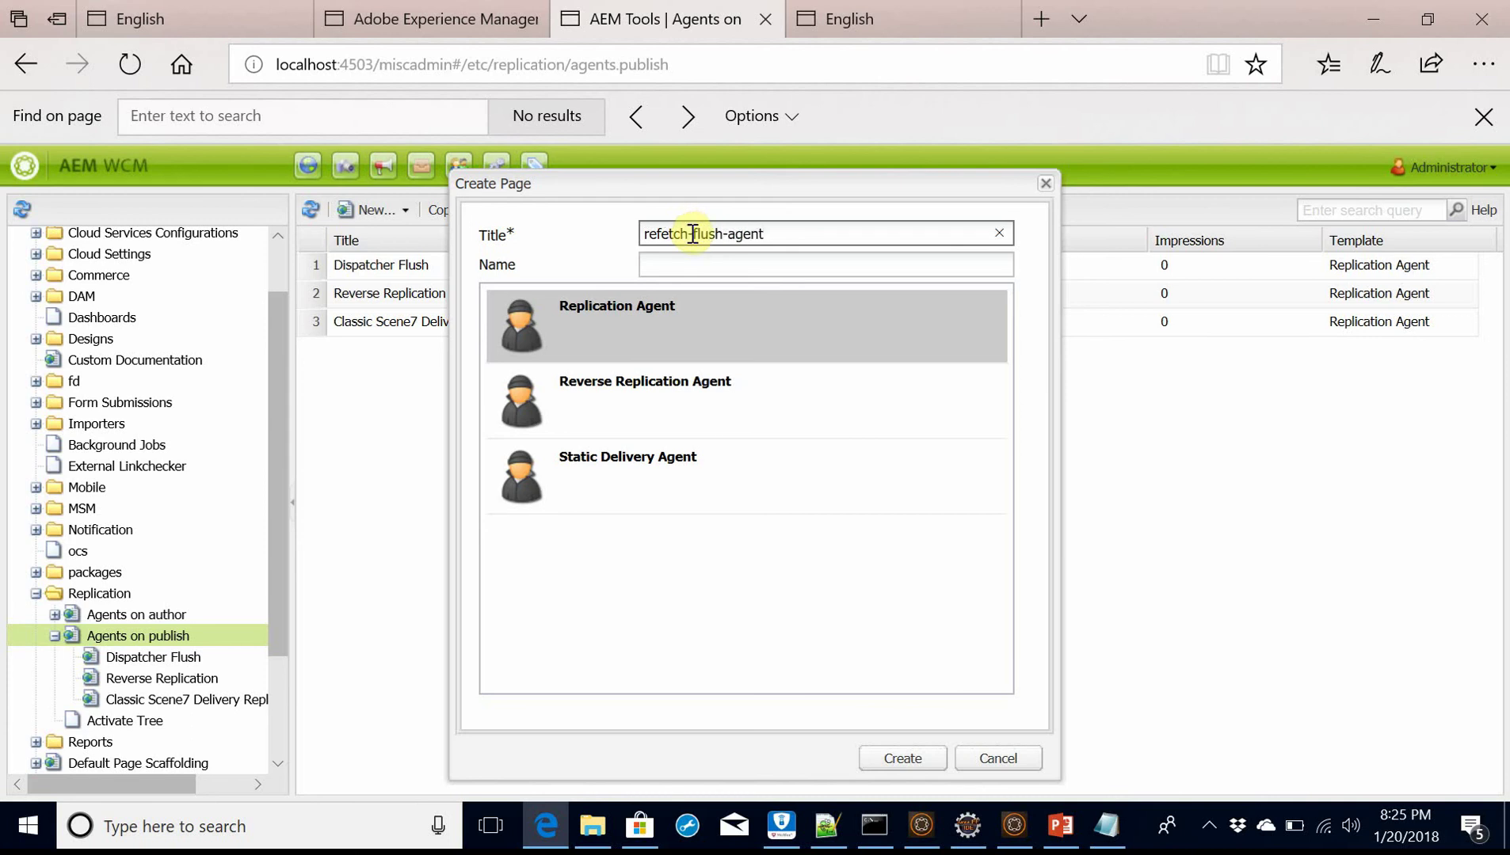
pyautogui.click(902, 758)
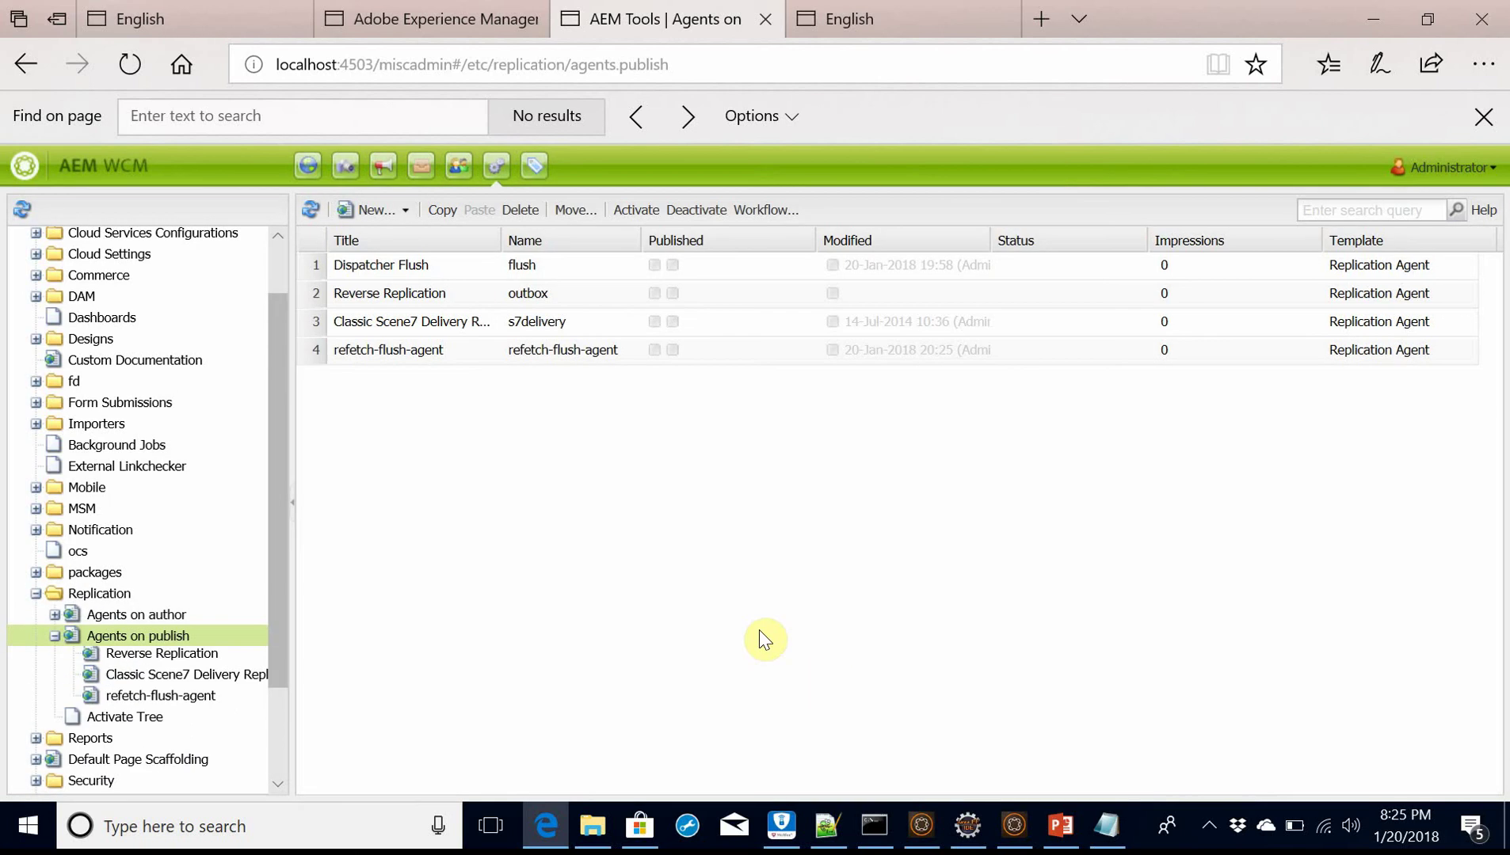
# - Edit refetch-flush-agent's settings and choose Re-fetch Dispatcher Flush as serialization type
pyautogui.doubleClick(388, 350)
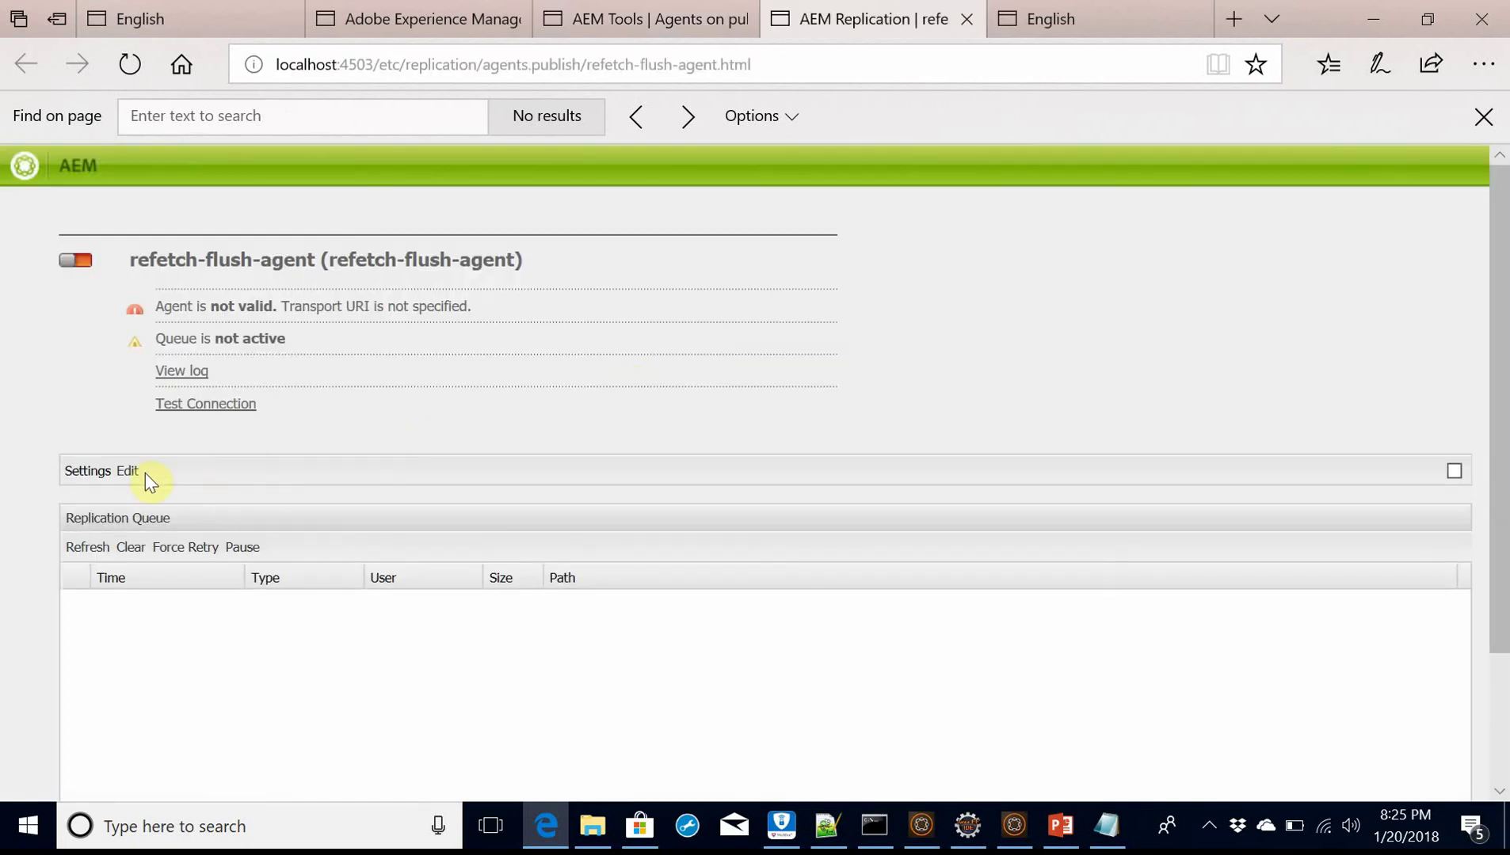
pyautogui.click(122, 471)
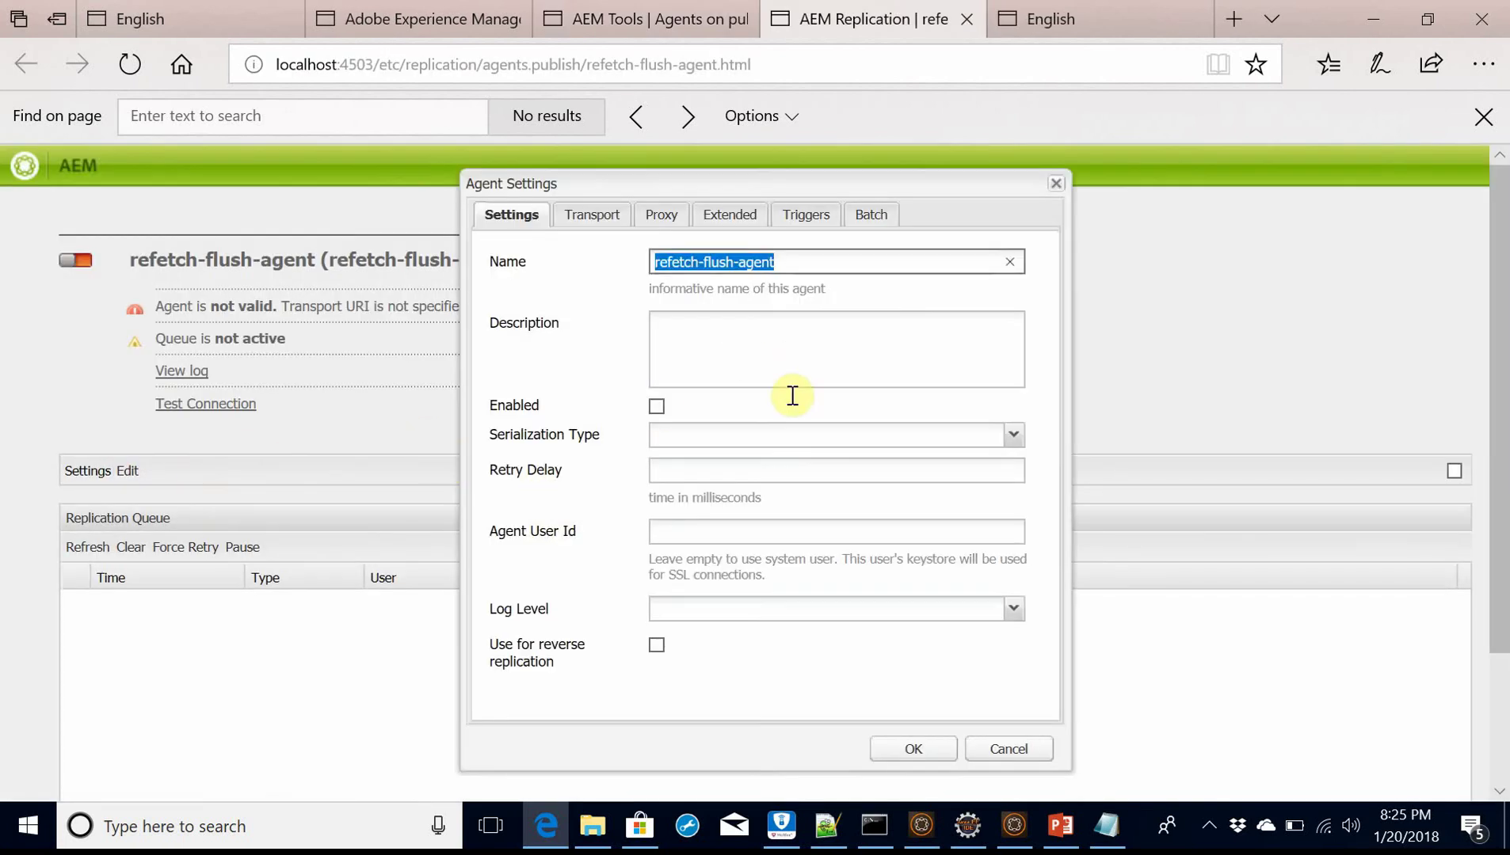
pyautogui.click(1012, 435)
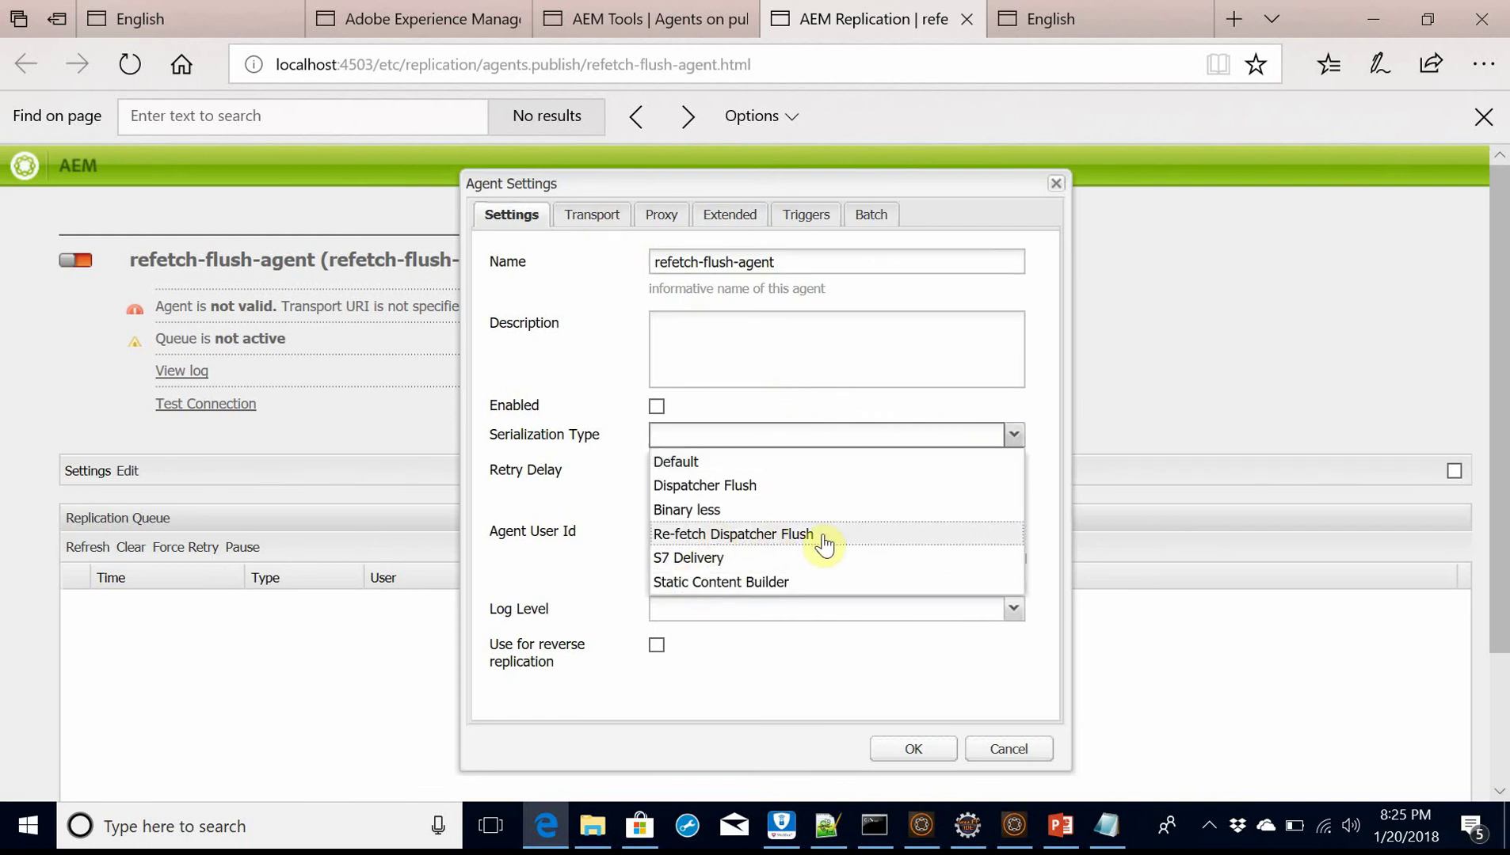
pyautogui.click(823, 544)
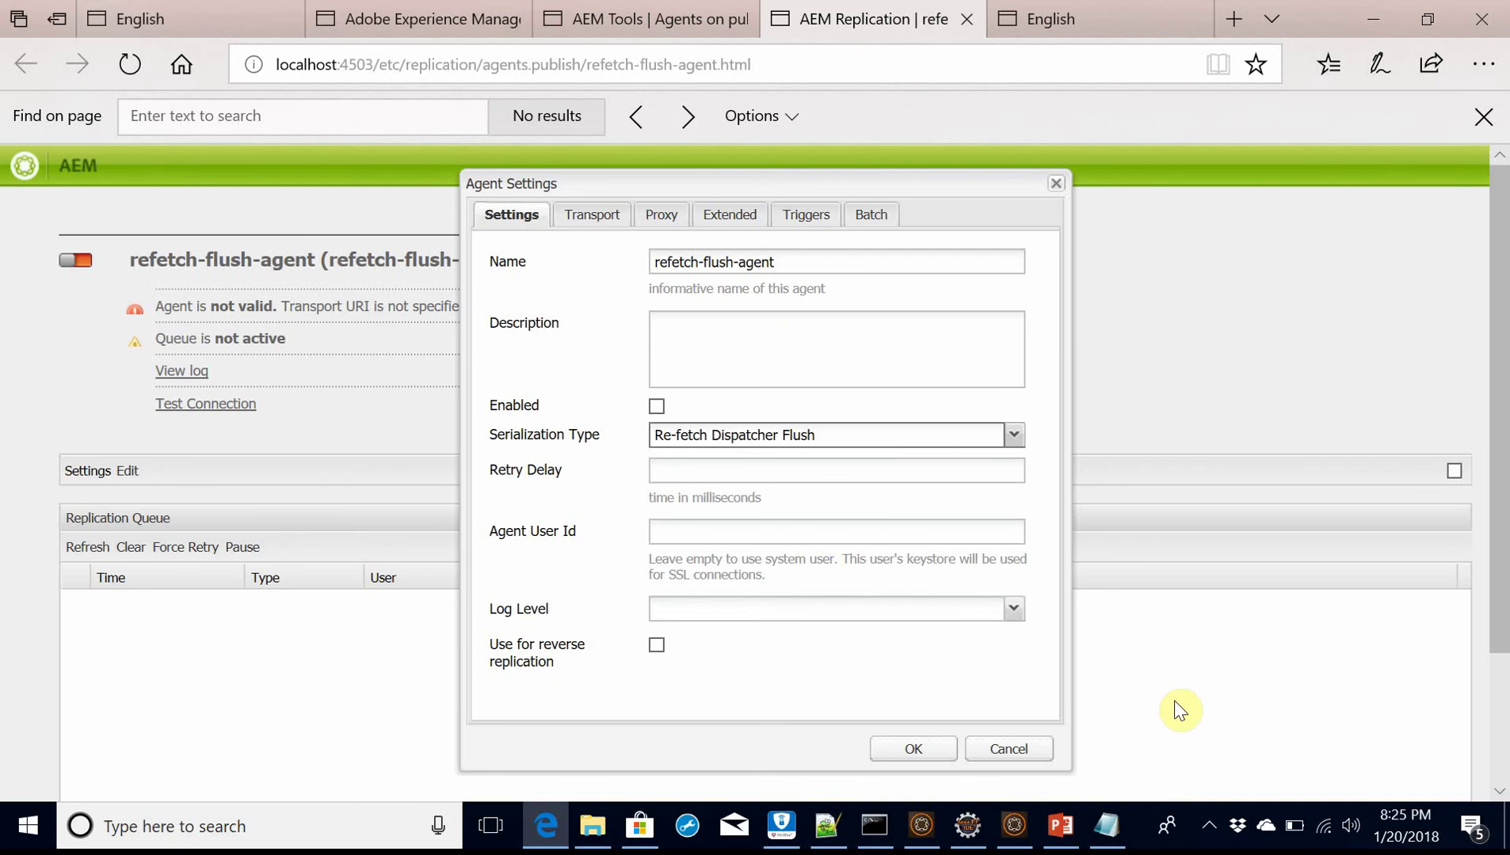
# - Bring up slide 3 listing the required agent parameters
pyautogui.click(1060, 826)
pyautogui.click(120, 481)
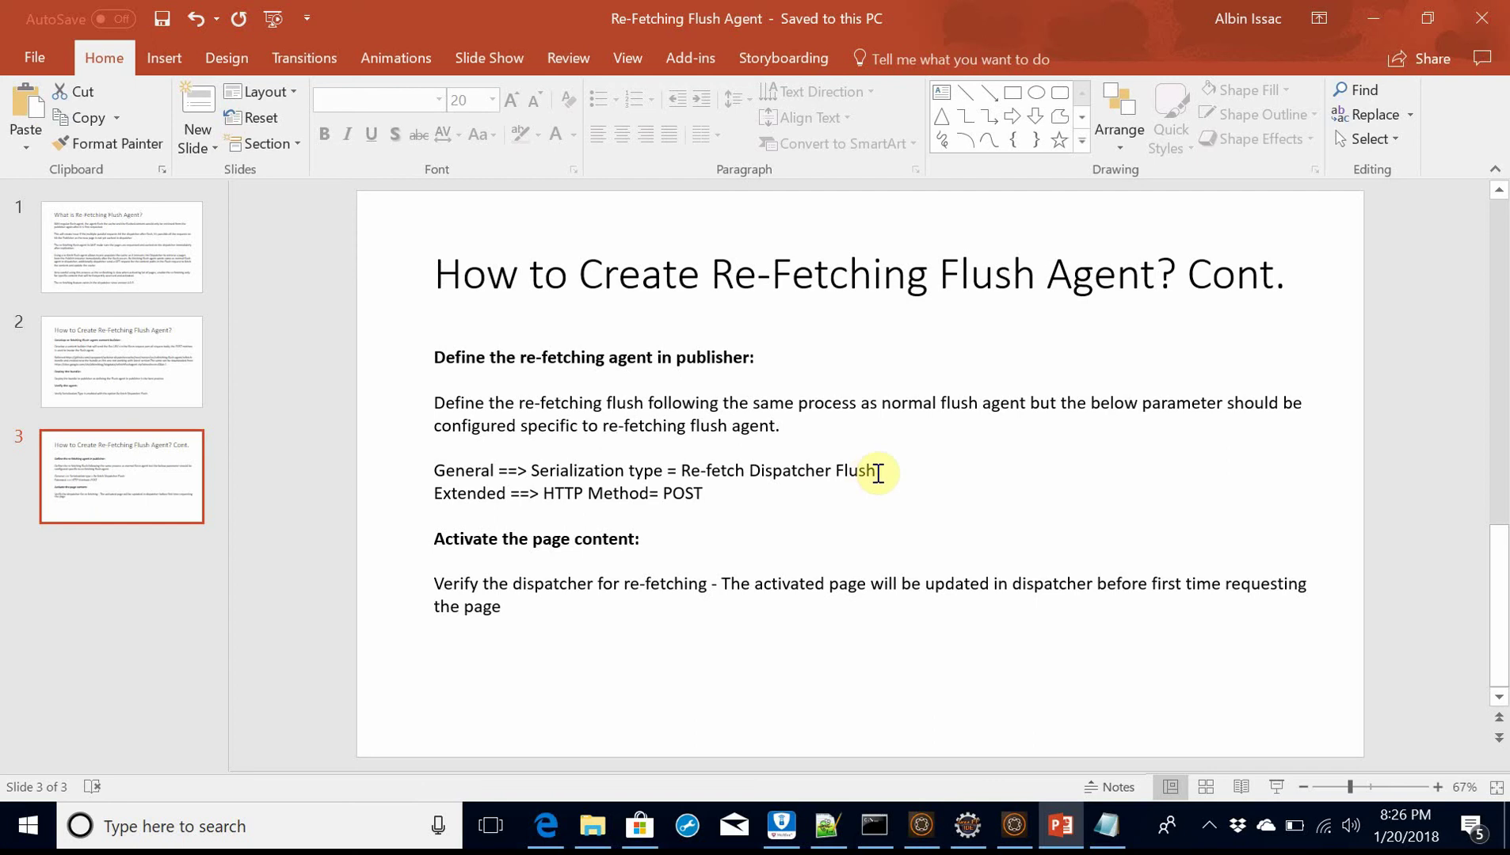
# - Compare the slide's Re-fetch Dispatcher Flush value with the TITLE constant in the Java code
pyautogui.moveTo(878, 473); pyautogui.dragTo(680, 471)
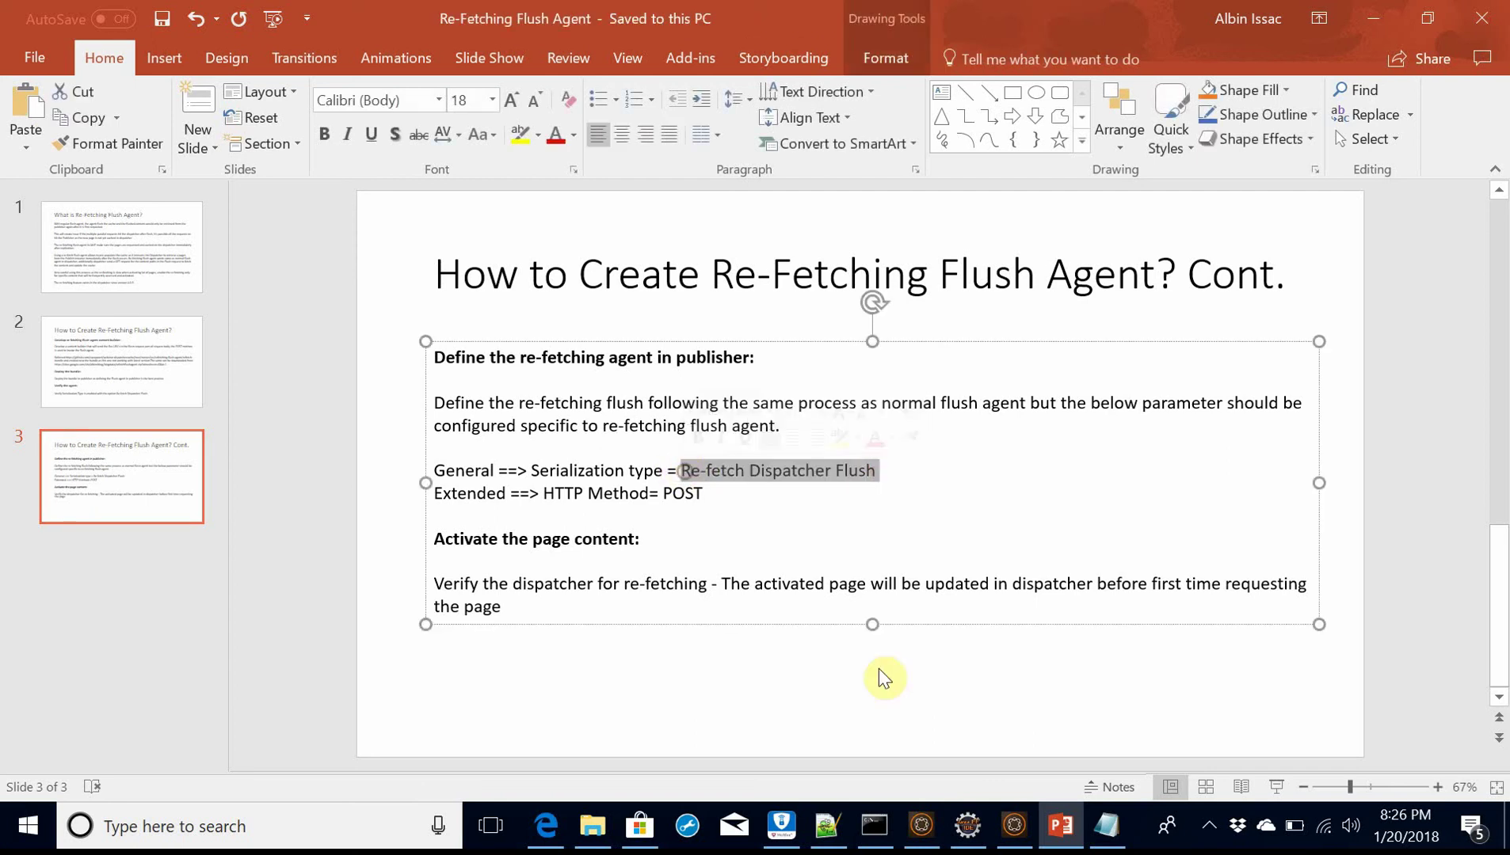
pyautogui.click(967, 826)
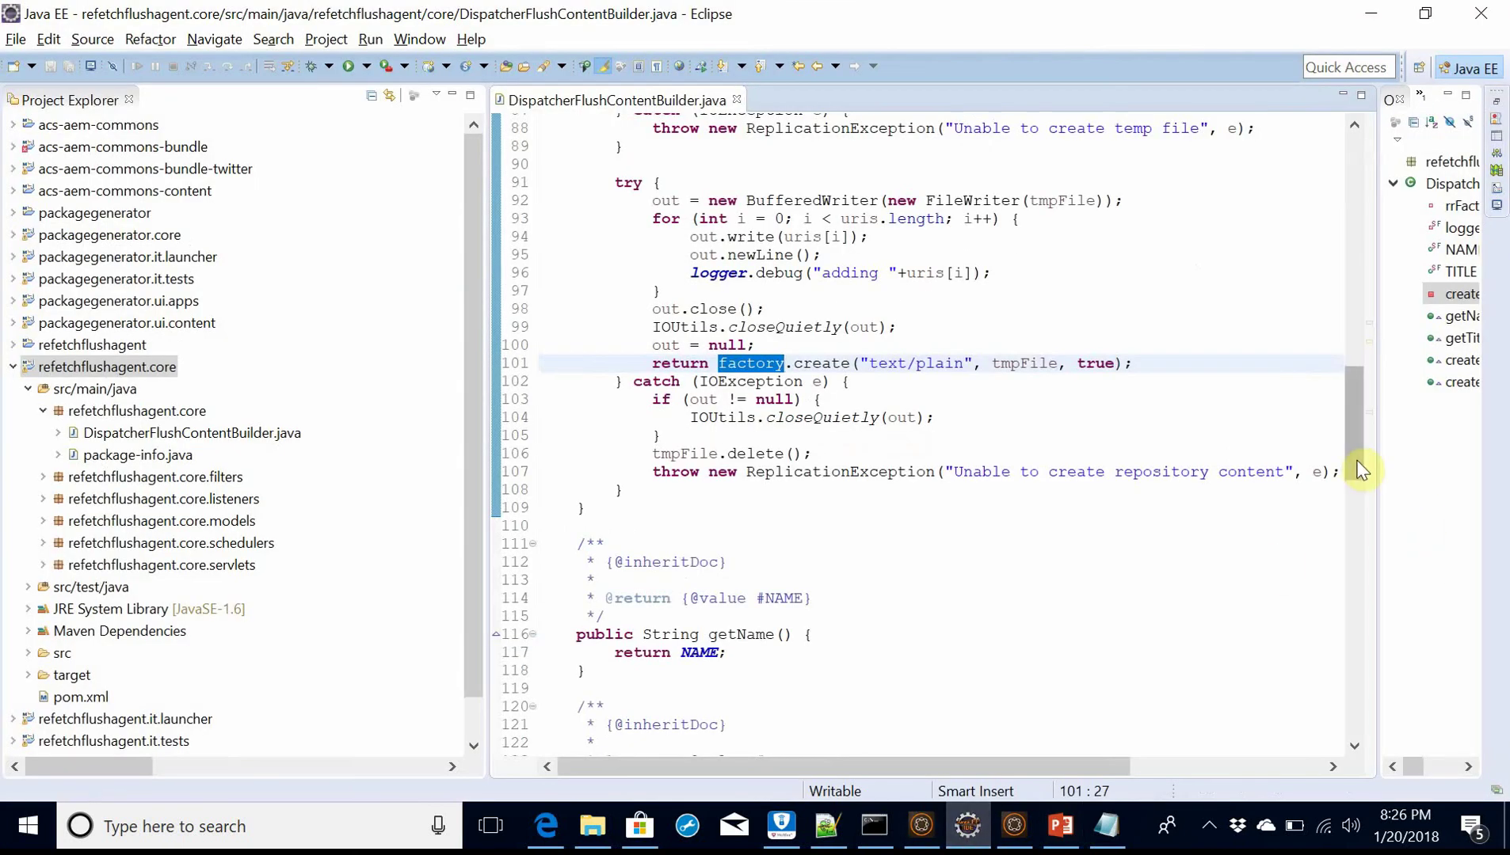
pyautogui.moveTo(1358, 470); pyautogui.dragTo(1314, 319)
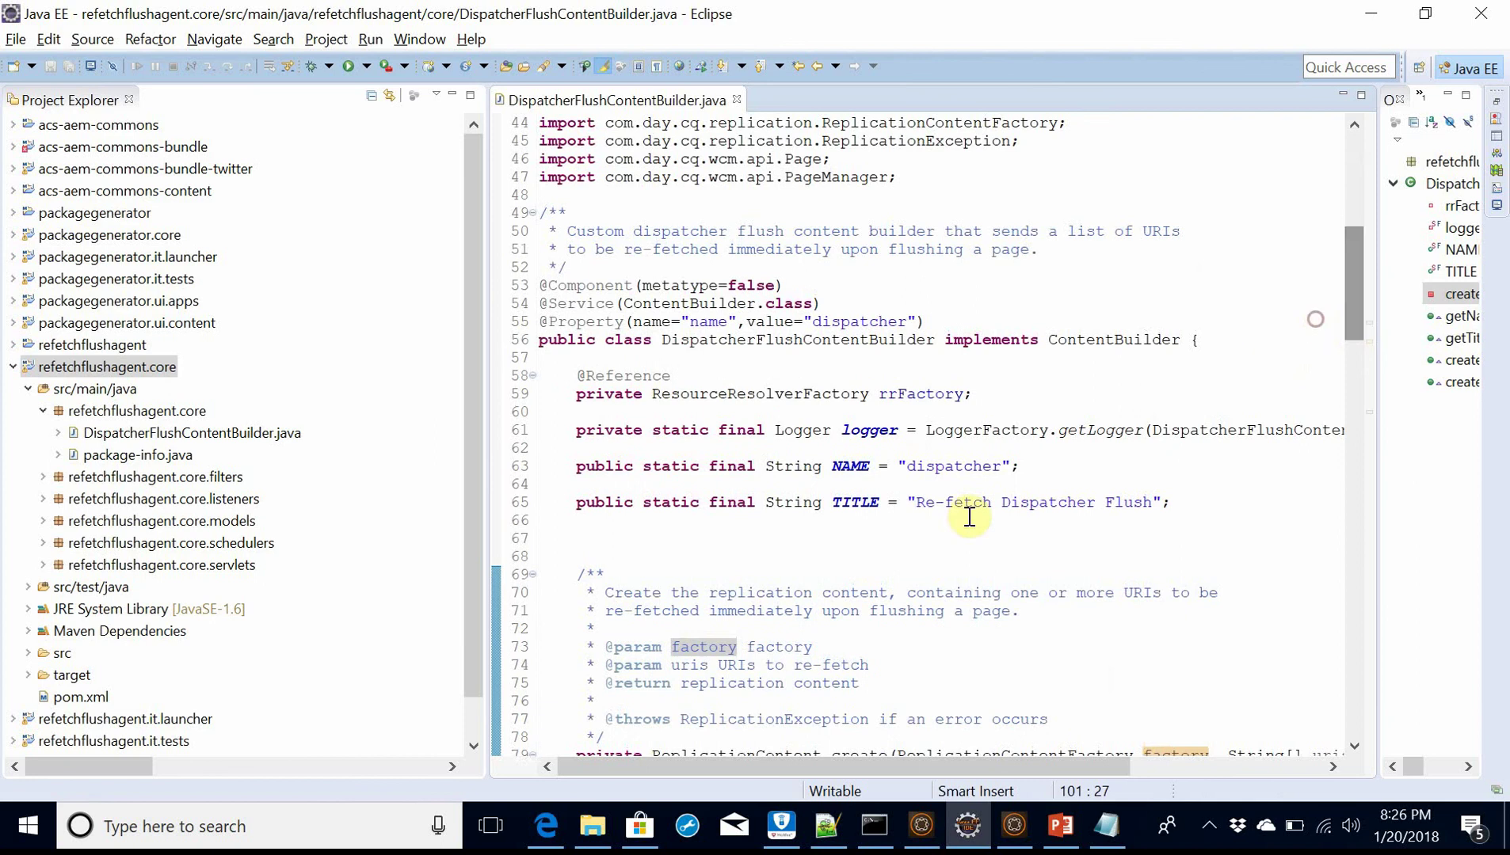
pyautogui.moveTo(919, 504); pyautogui.dragTo(1156, 504)
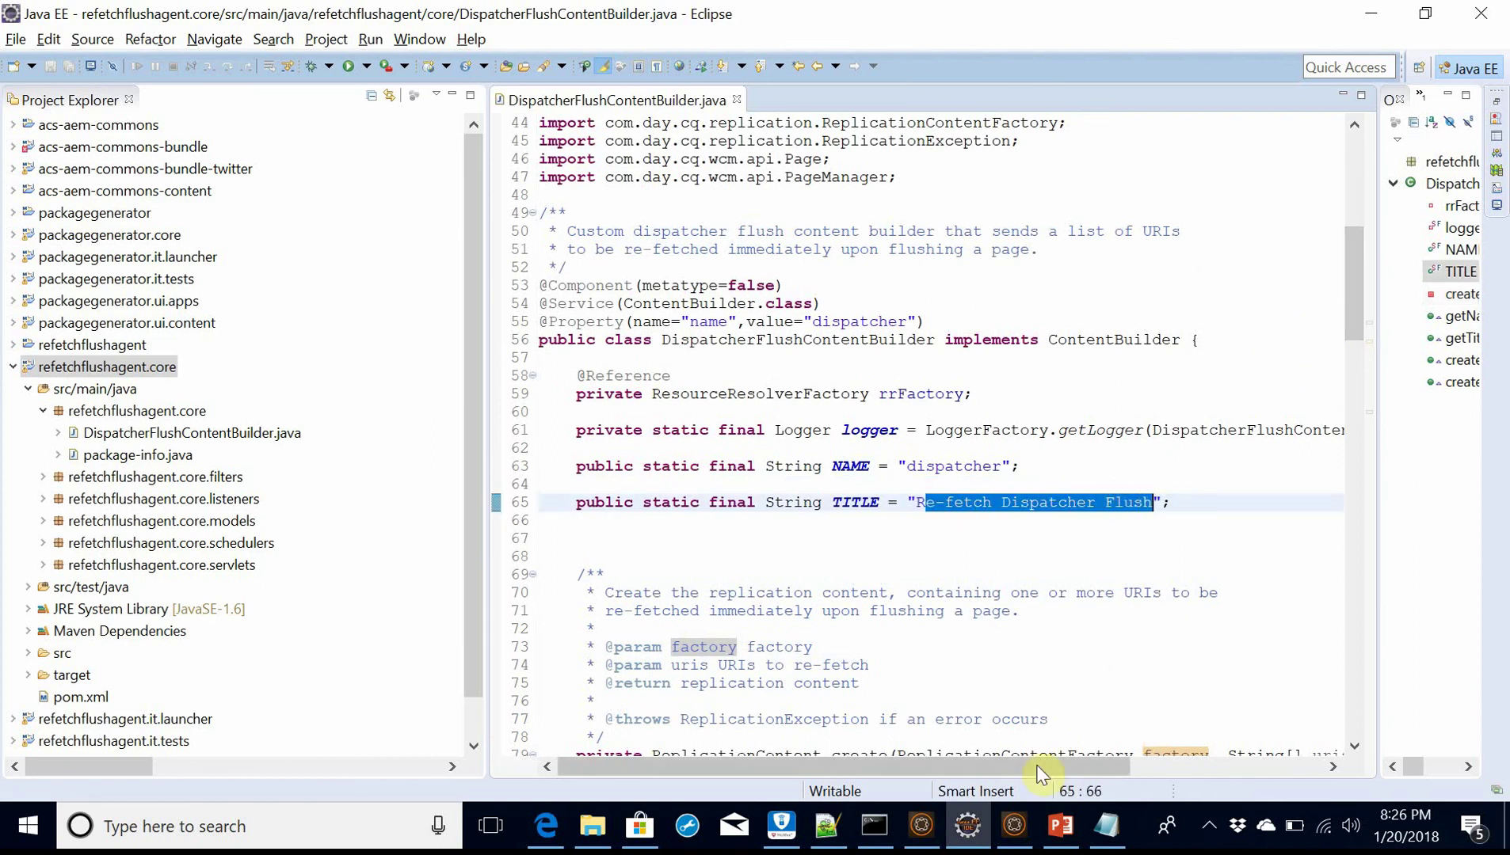
pyautogui.moveTo(1059, 825)
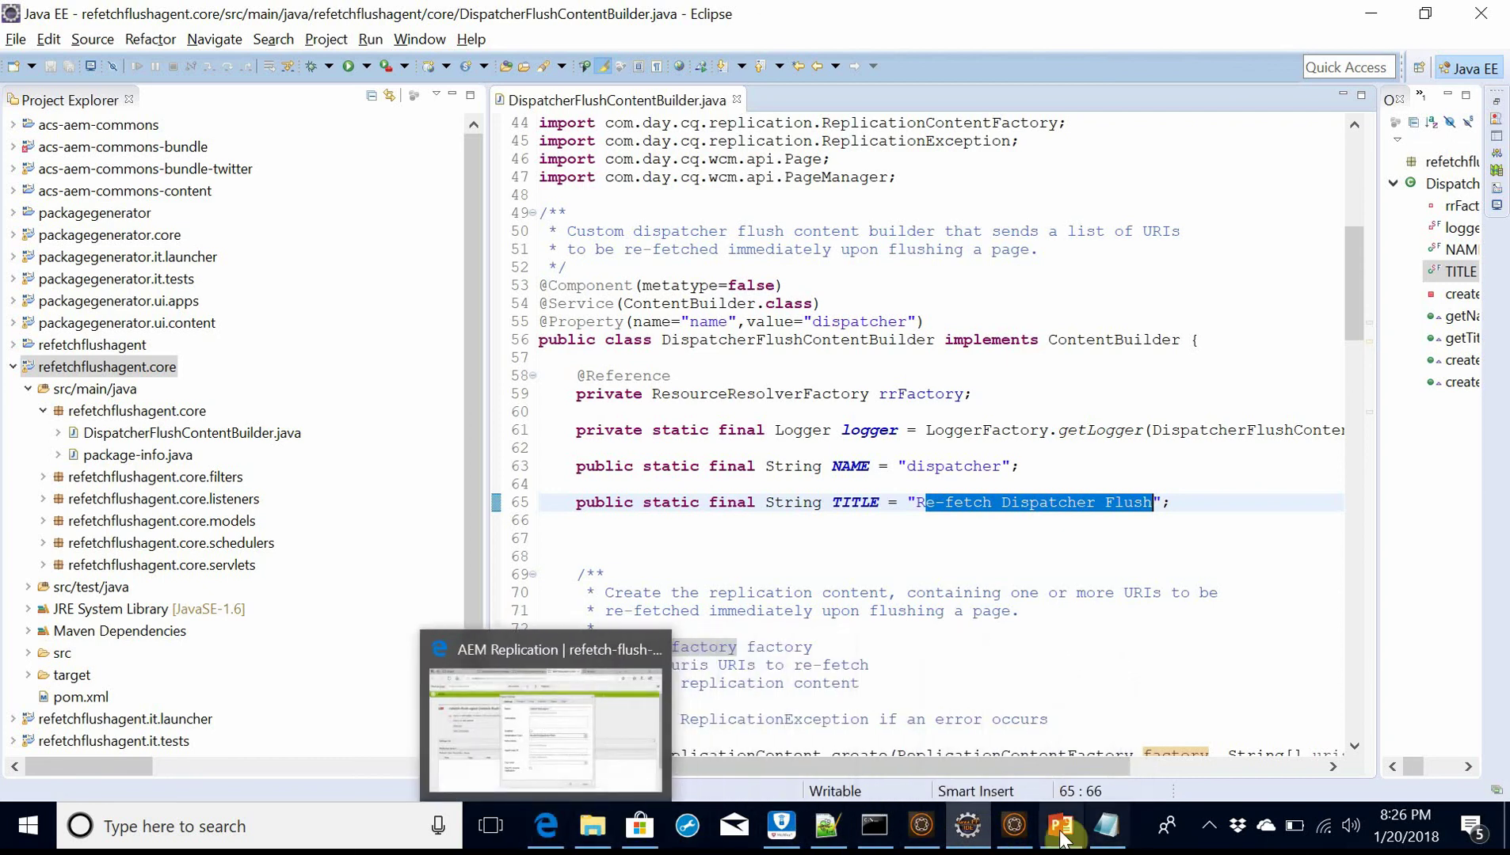
# - Return via the slides to the agent settings in the browser
pyautogui.click(1059, 828)
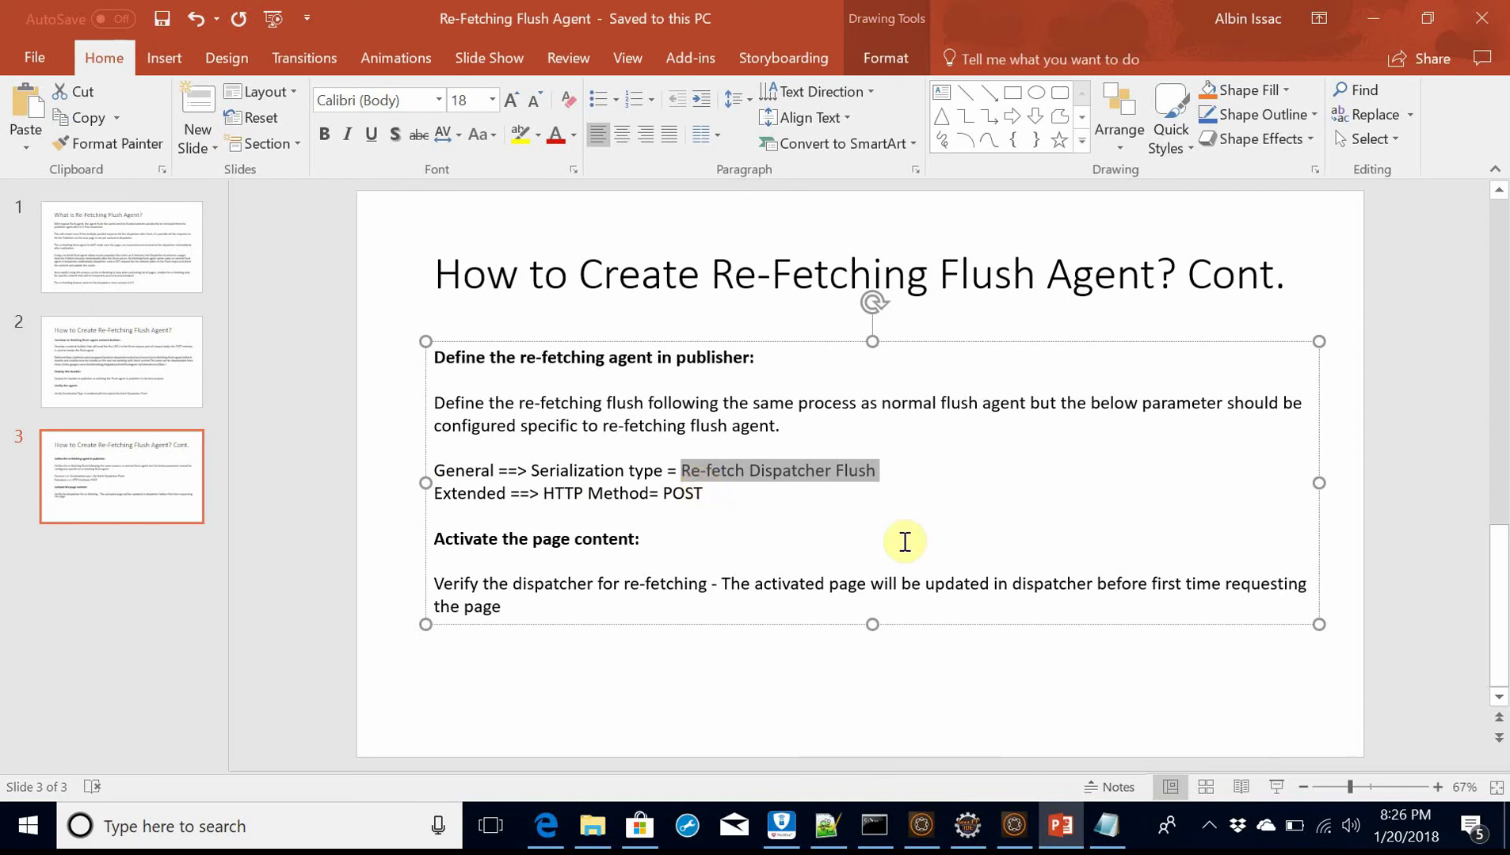
pyautogui.click(555, 816)
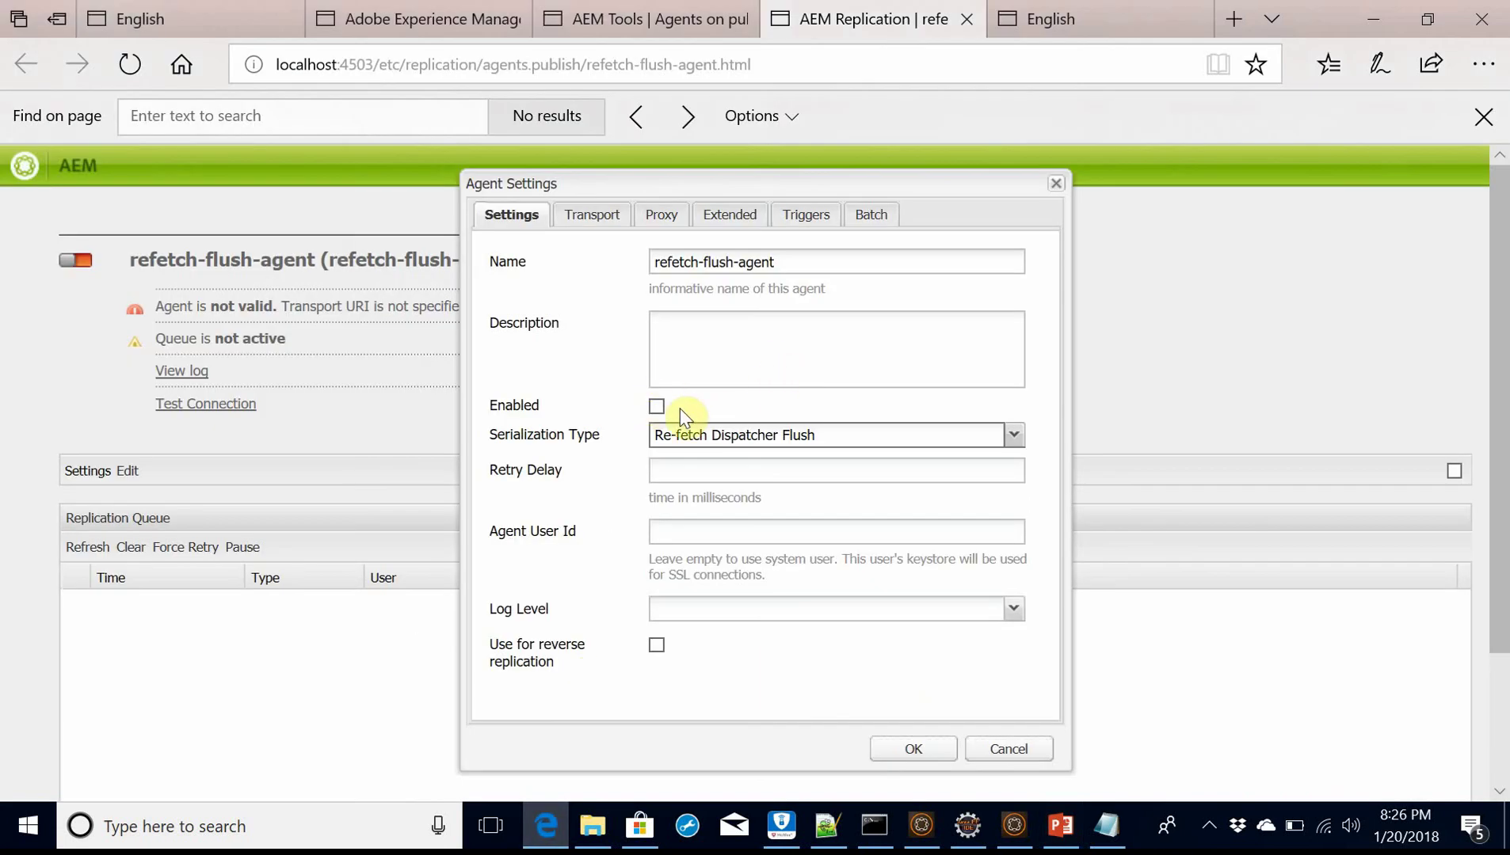
pyautogui.click(655, 406)
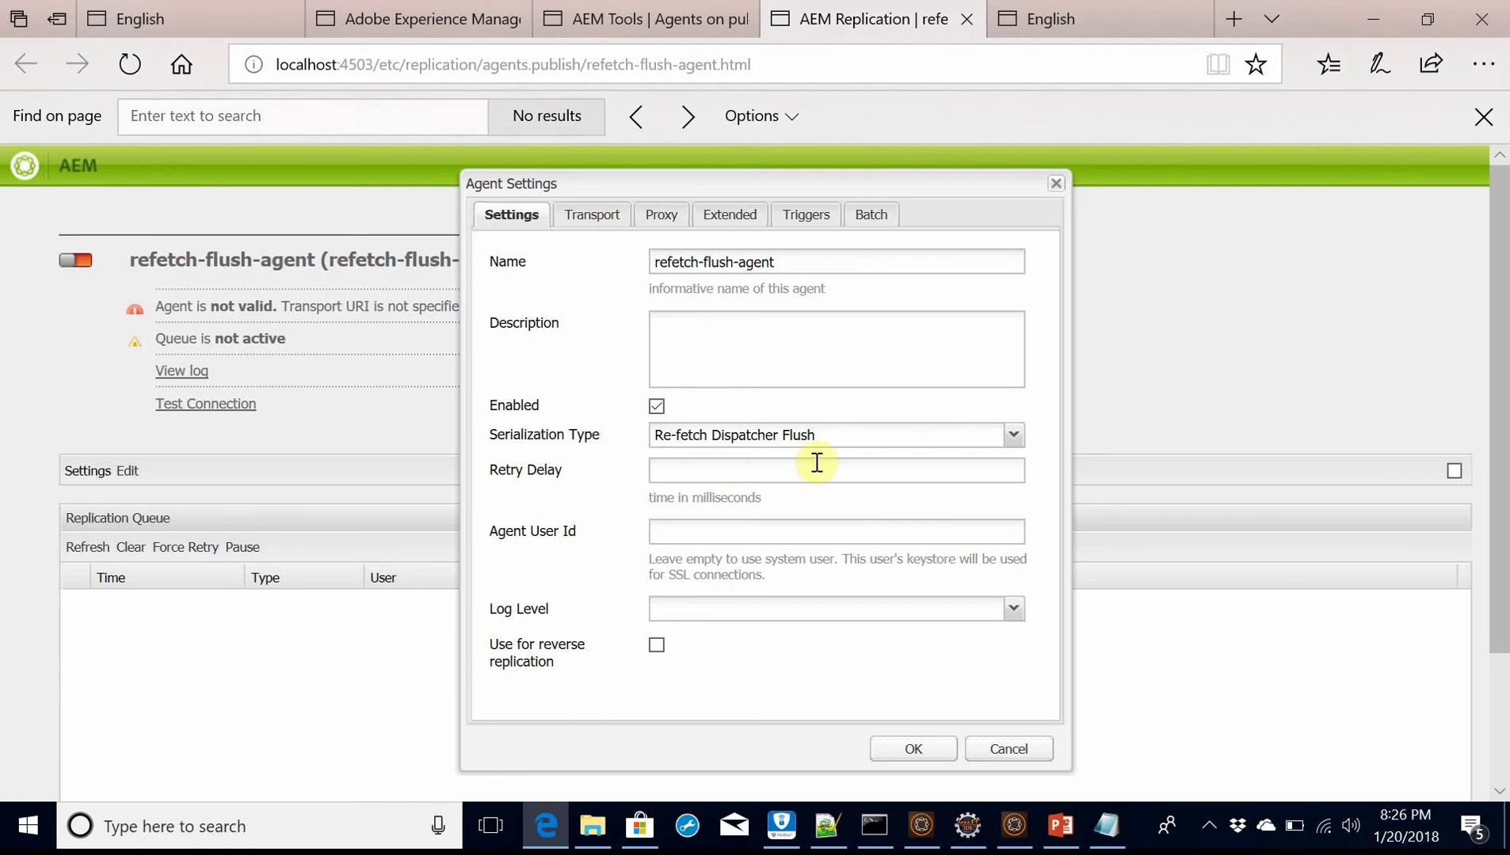
pyautogui.click(588, 217)
pyautogui.click(764, 250)
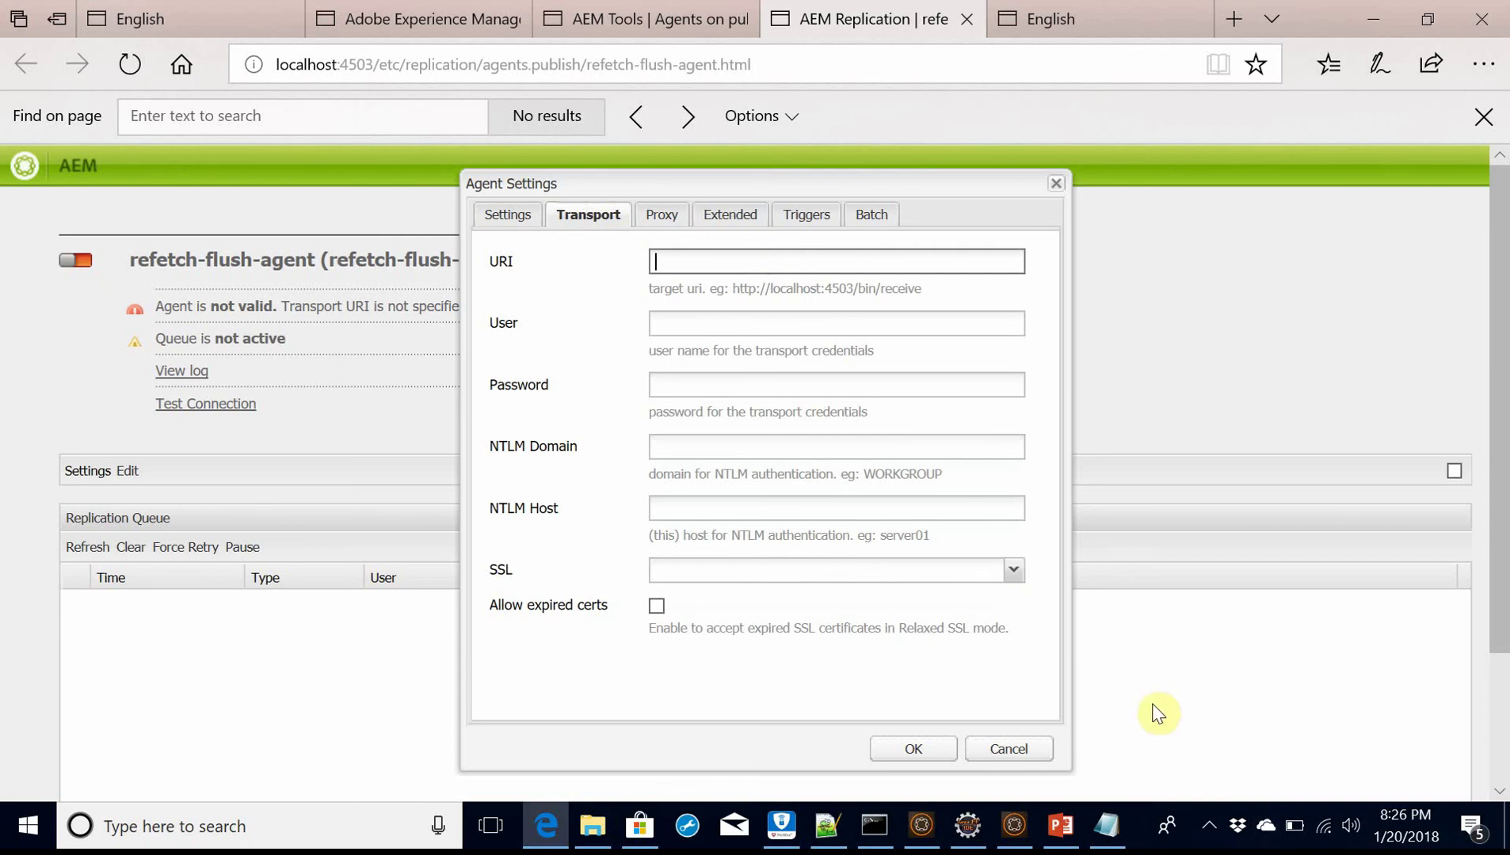
pyautogui.write('http://localhost:80/dispatcher/invalidate.cache')
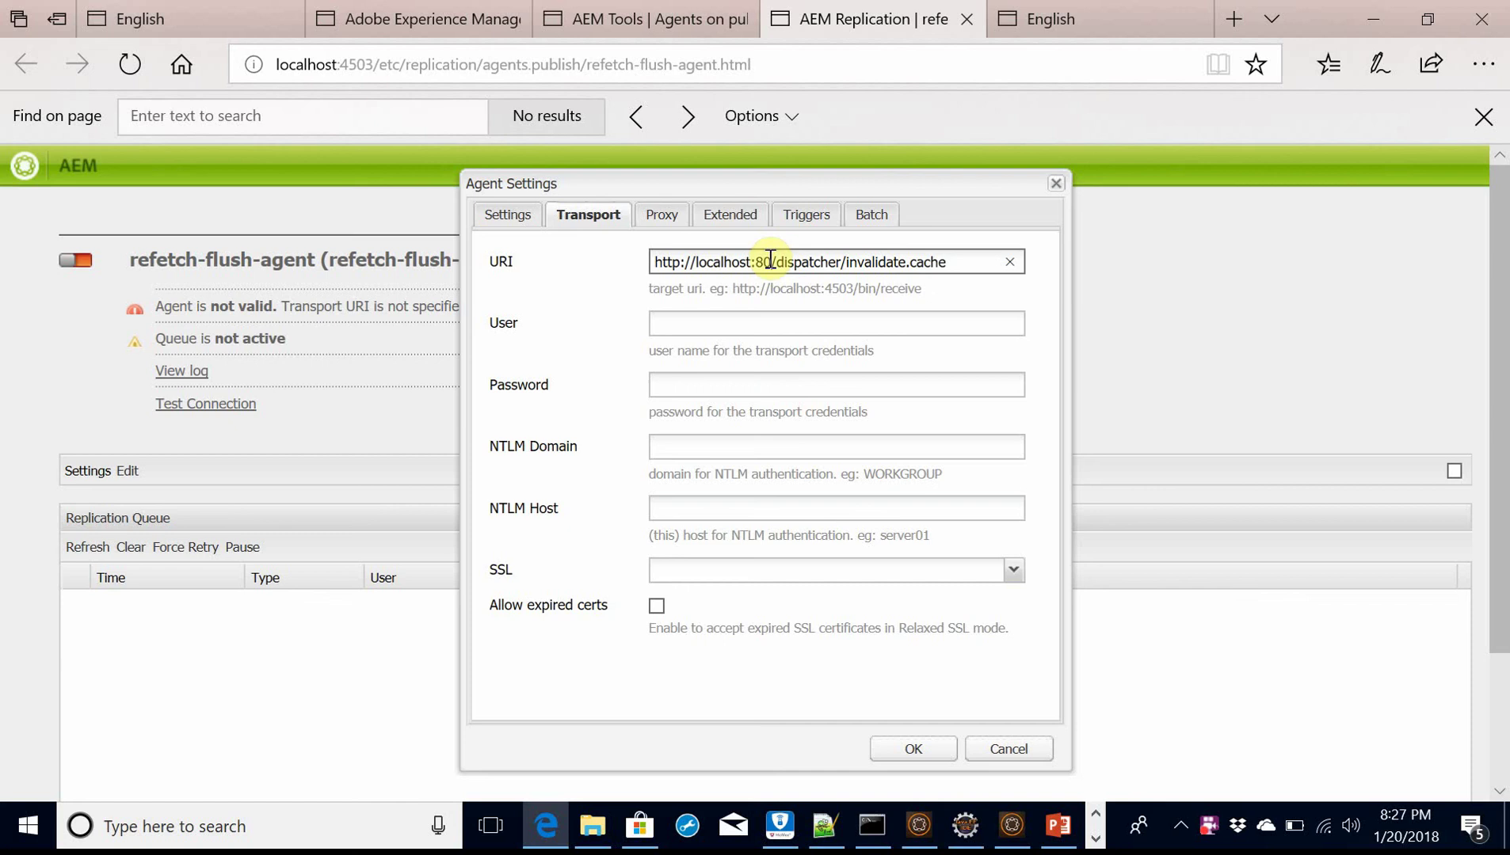
pyautogui.click(769, 260)
pyautogui.write('80')
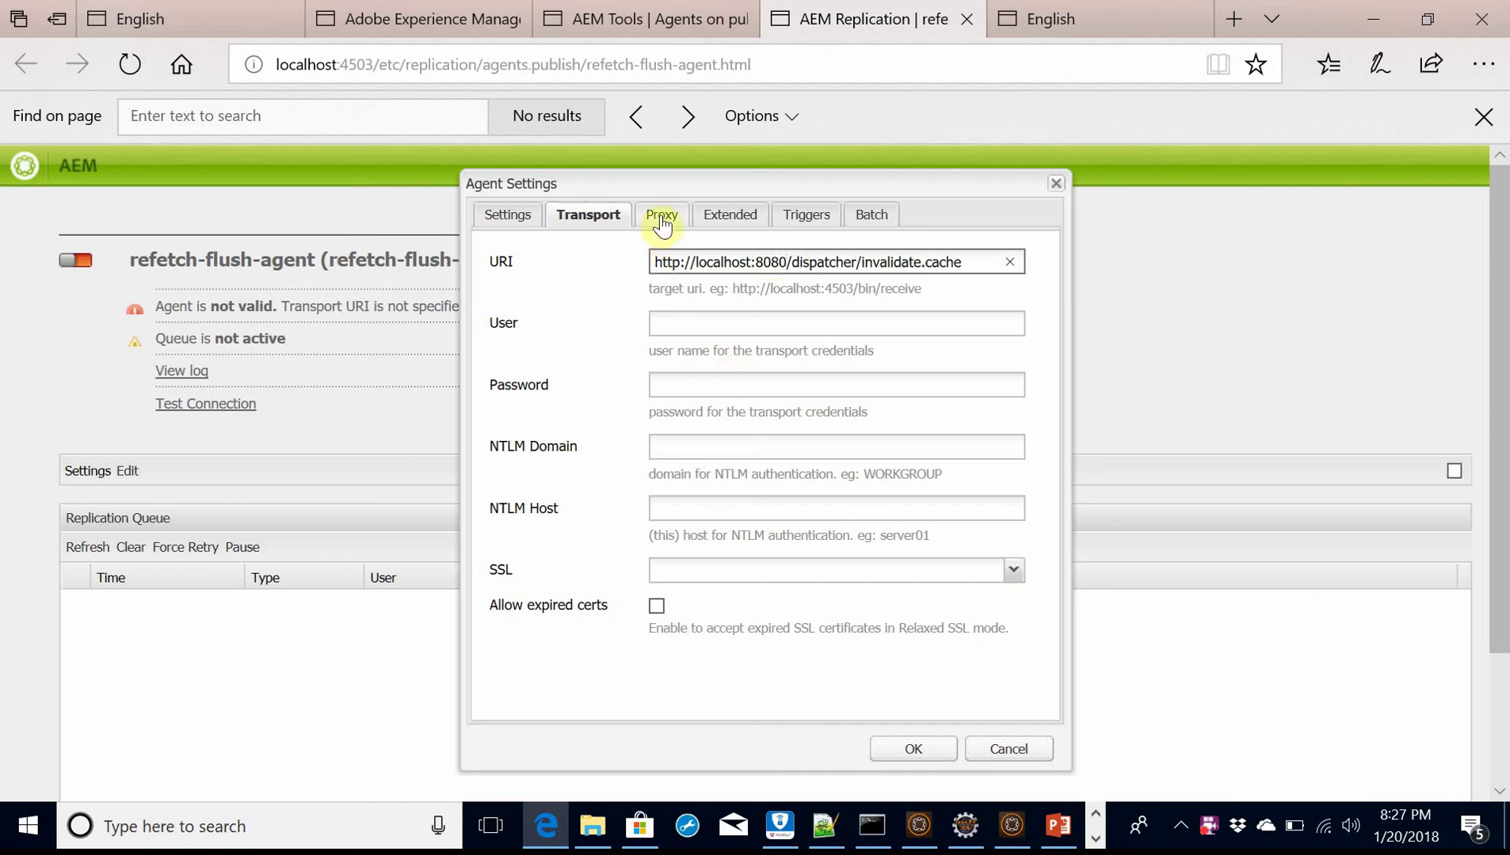
# - In the Extended settings set the HTTP method to POST
pyautogui.click(720, 220)
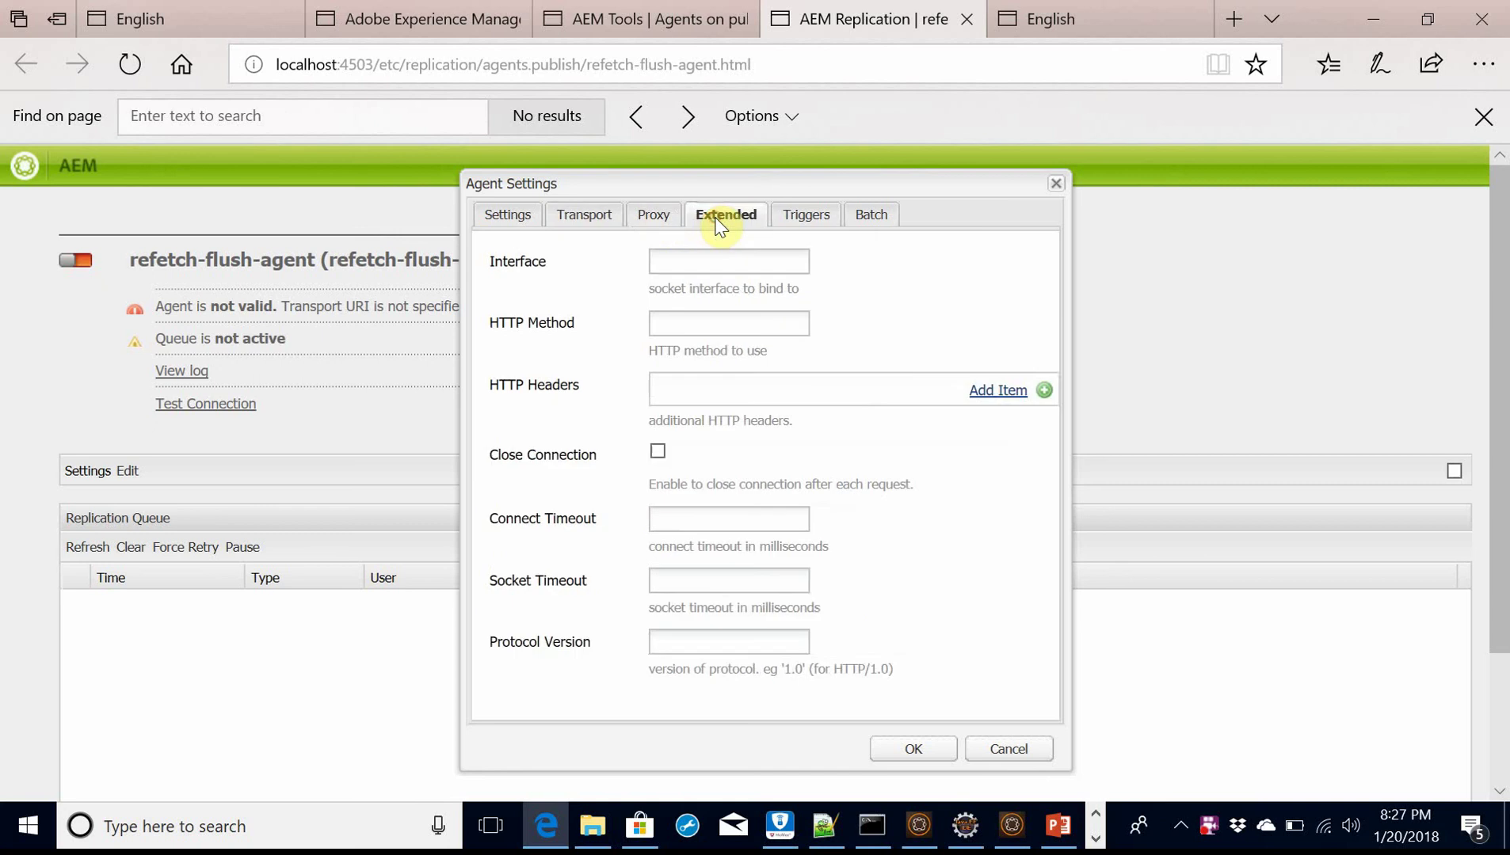
pyautogui.click(681, 319)
pyautogui.write('POST')
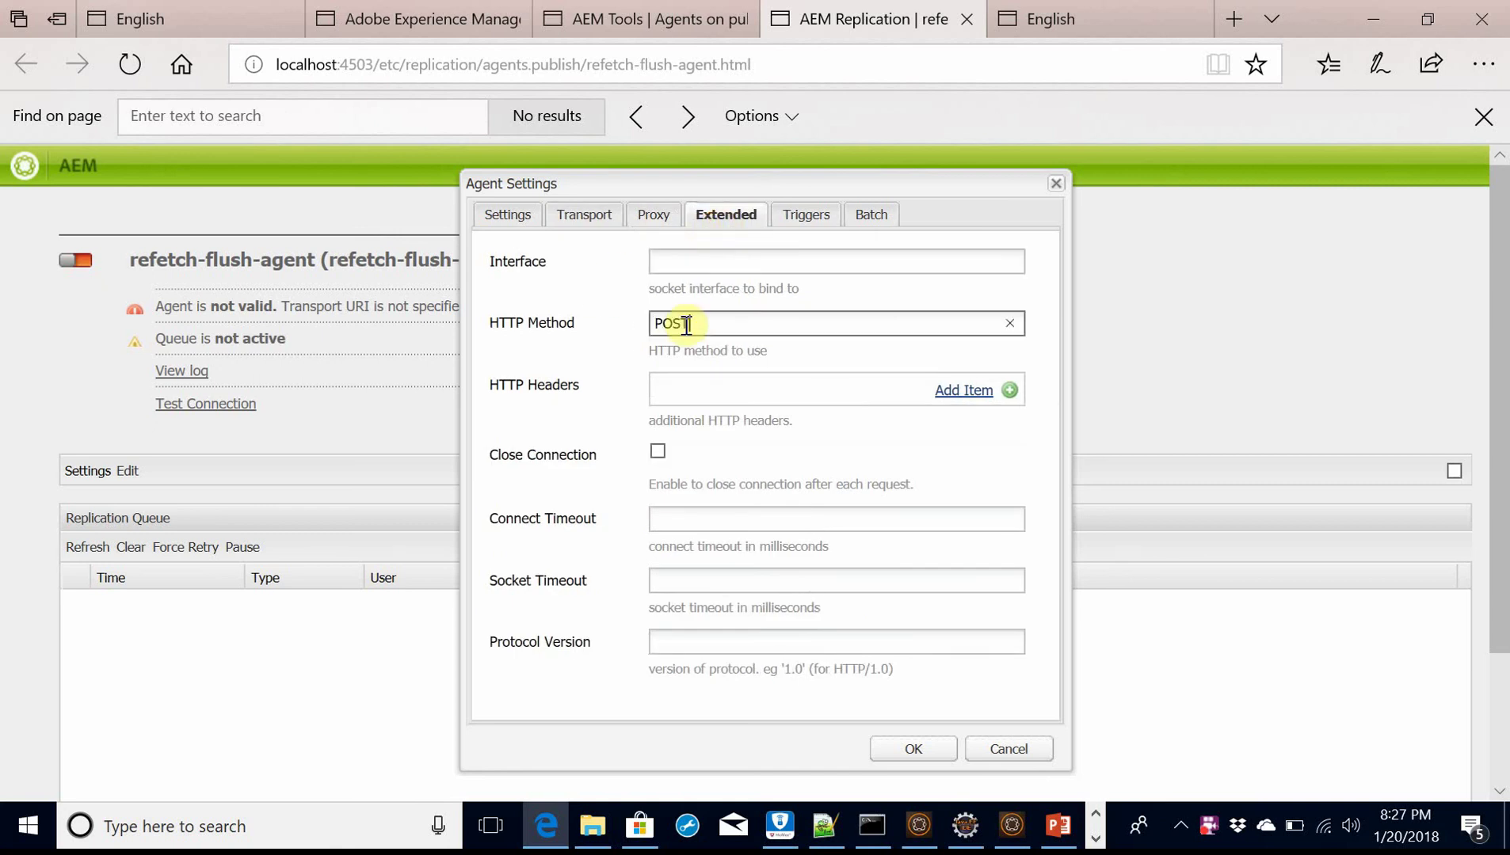
# - Add three HTTP header entries and fill the first with CQ-Action:{action} from the notes
pyautogui.click(964, 390)
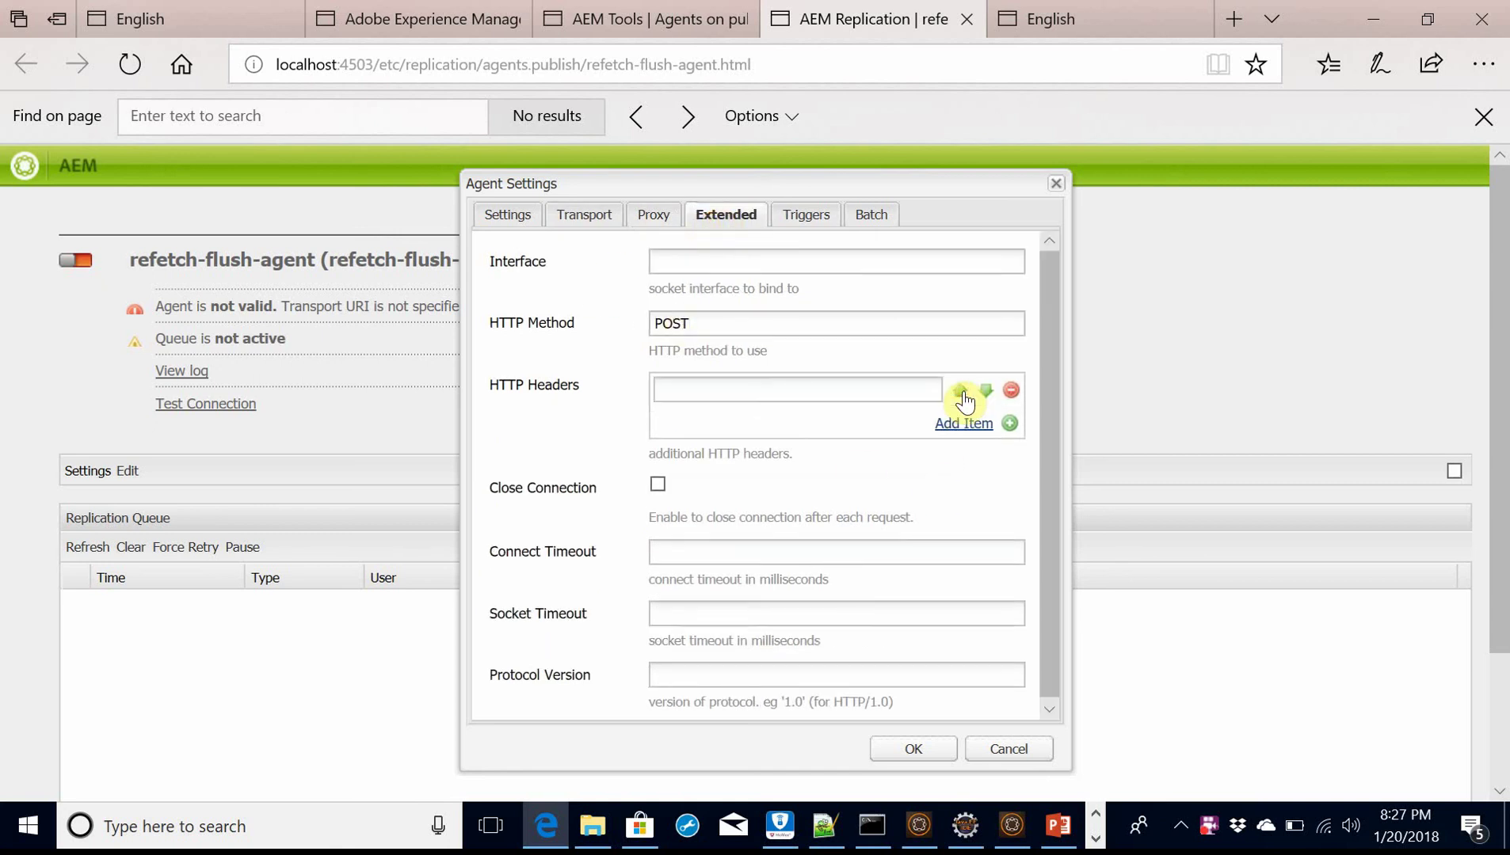
pyautogui.click(962, 426)
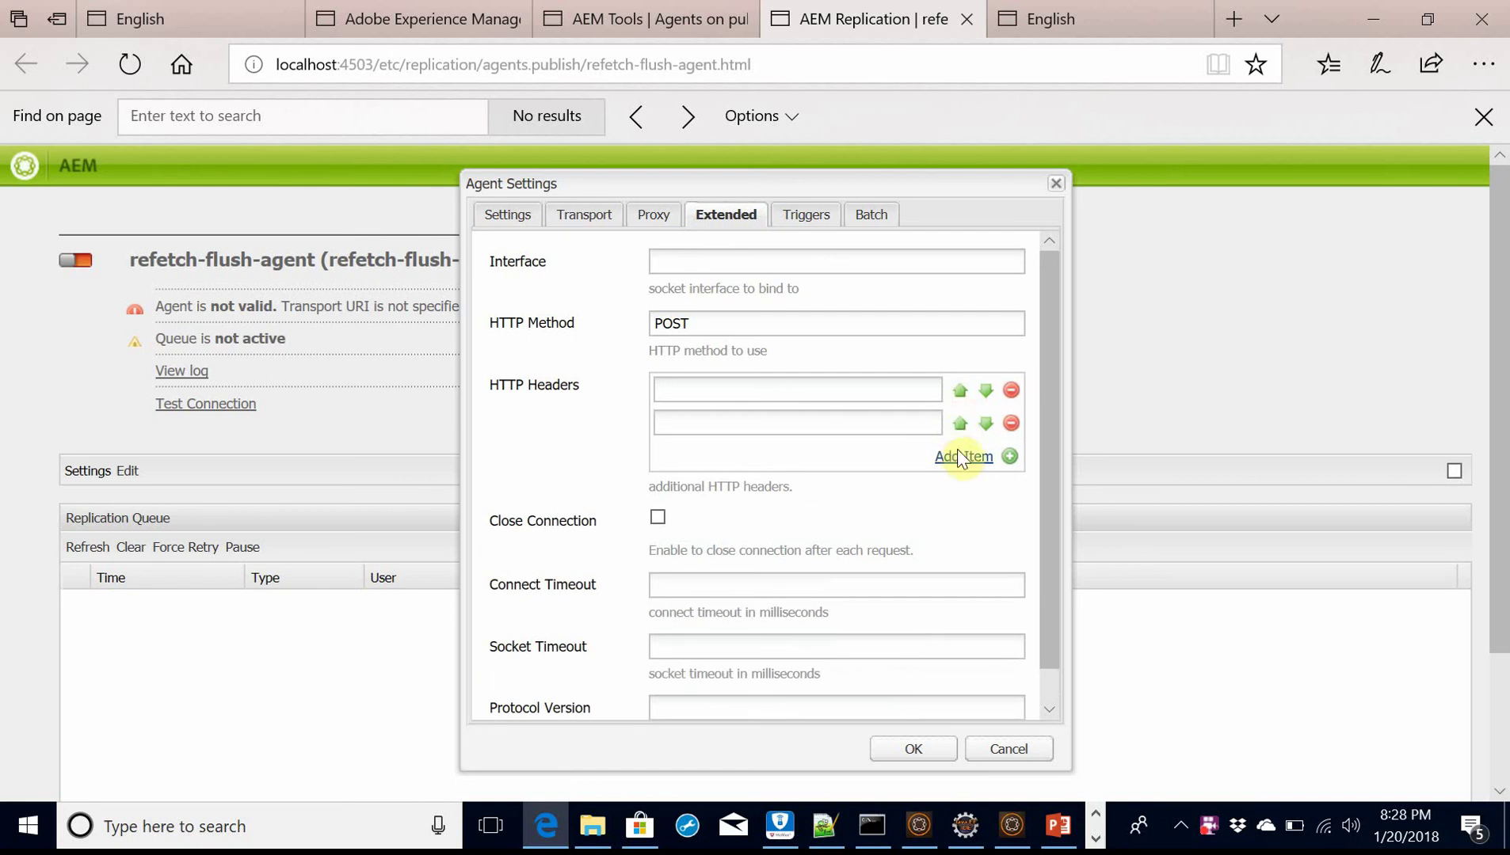
pyautogui.click(961, 457)
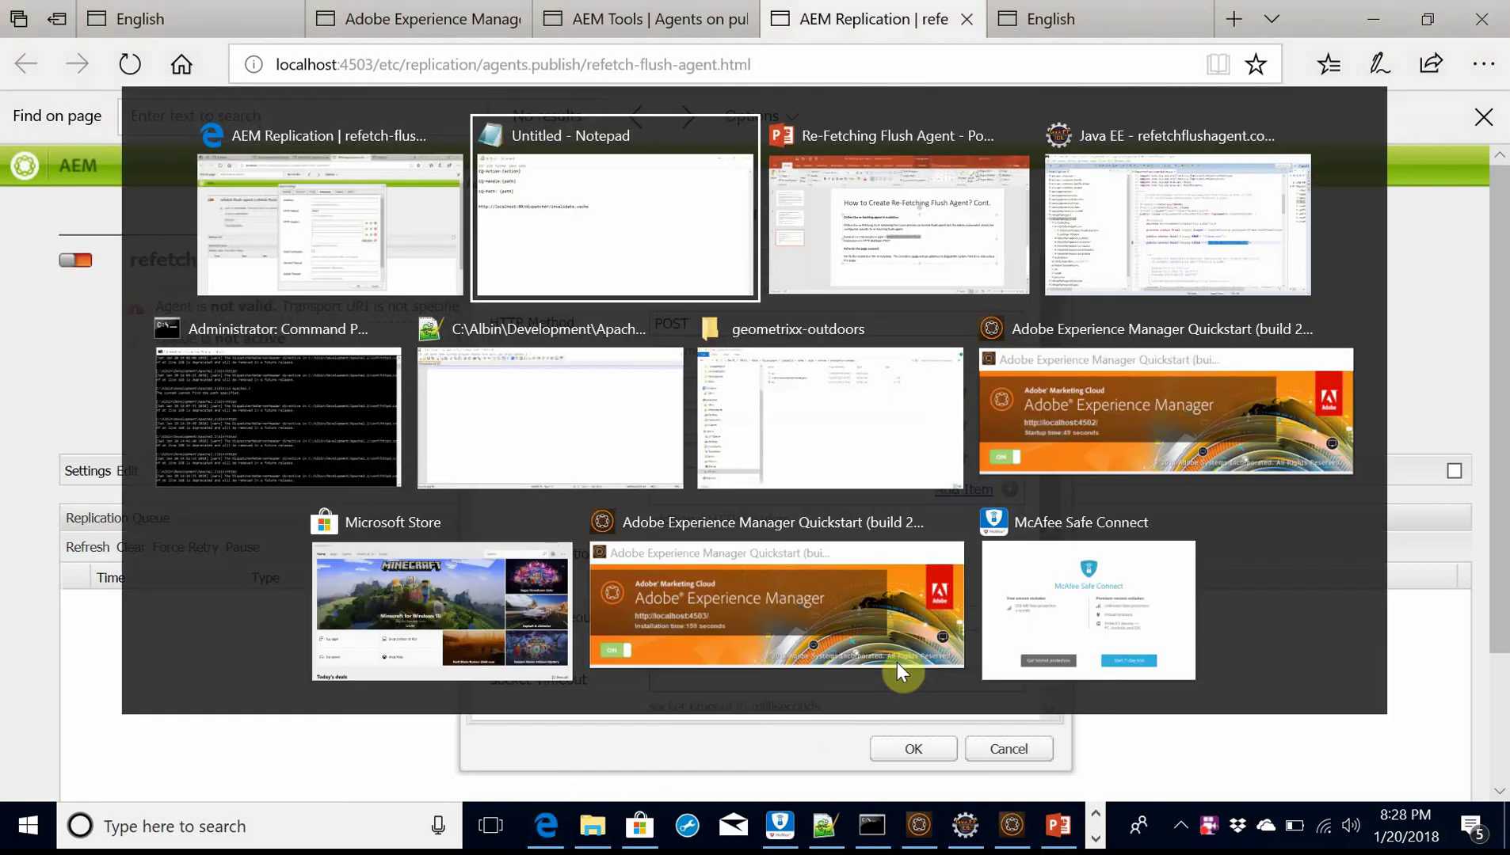
pyautogui.hotkey('alt', 'Tab')
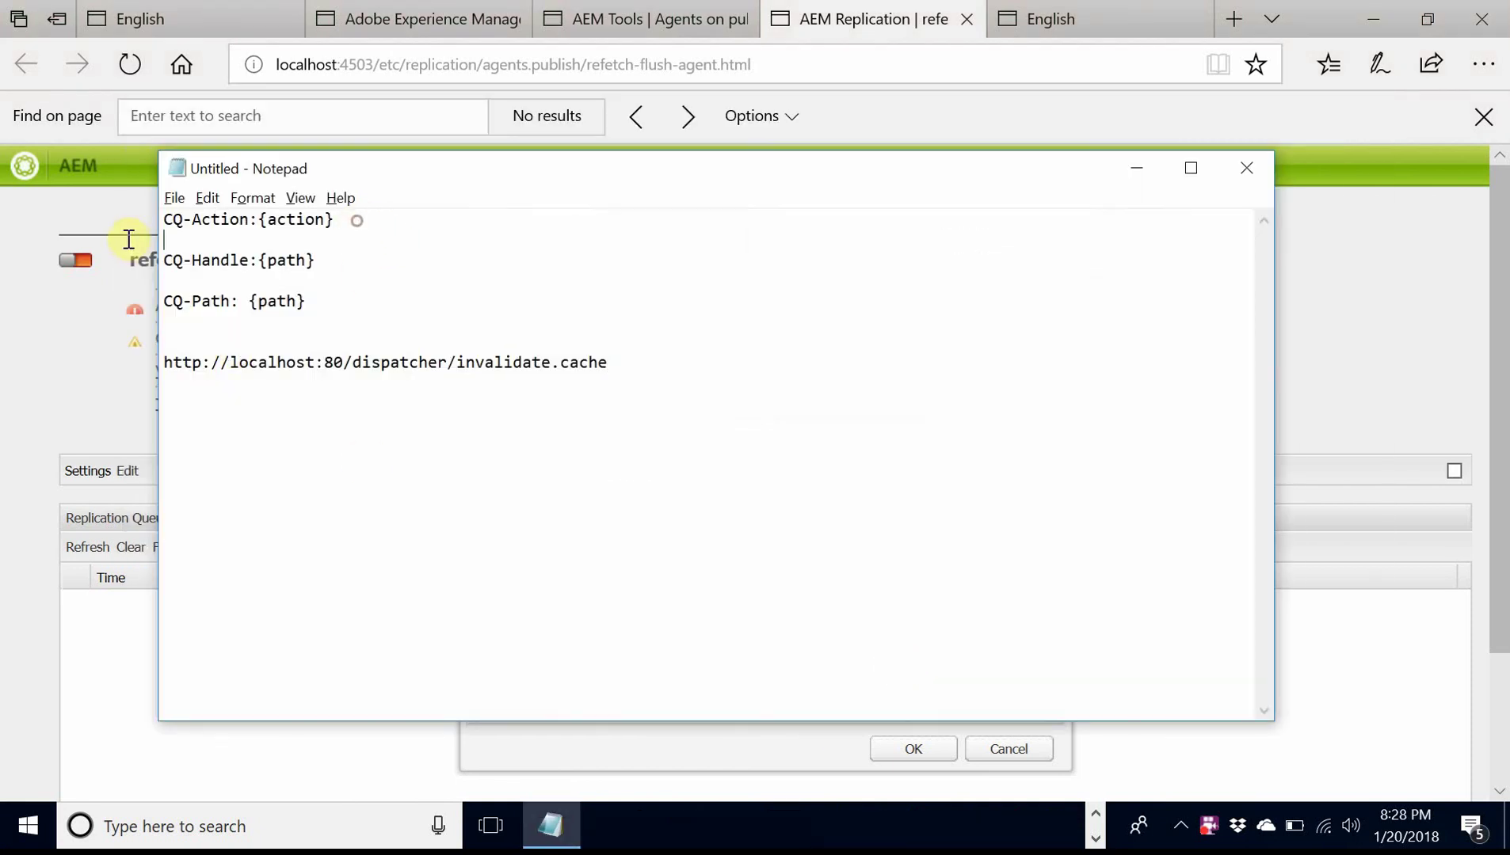
pyautogui.moveTo(128, 239); pyautogui.dragTo(125, 202)
pyautogui.hotkey('ctrl', 'c')
pyautogui.hotkey('alt', 'Tab')
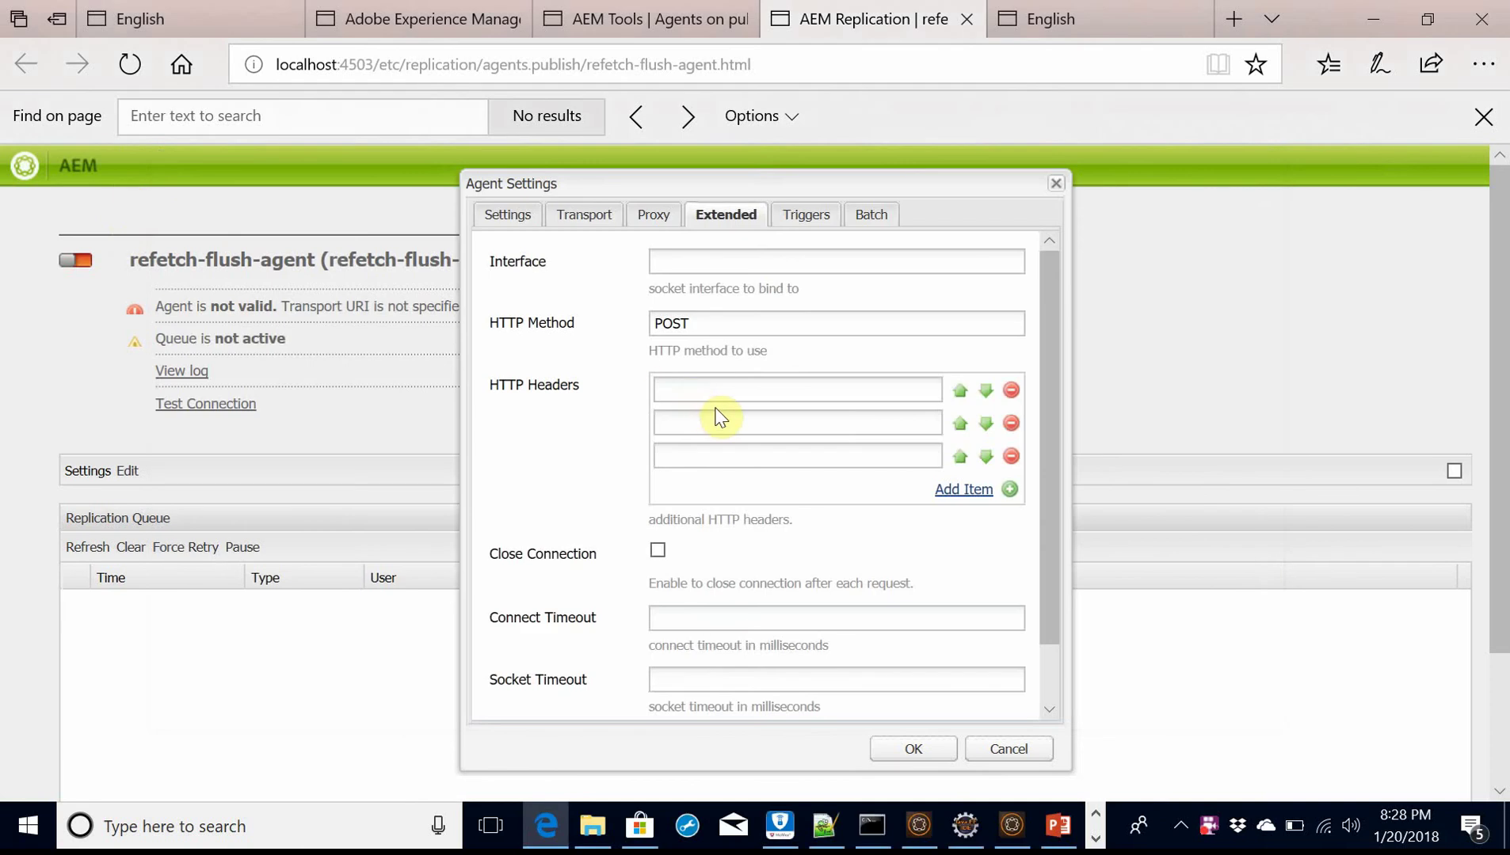
pyautogui.click(711, 382)
pyautogui.hotkey('ctrl', 'v')
# - Fill the second and third headers with CQ-Handle:{path} and CQ-Path: {path}
pyautogui.hotkey('alt', 'Tab')
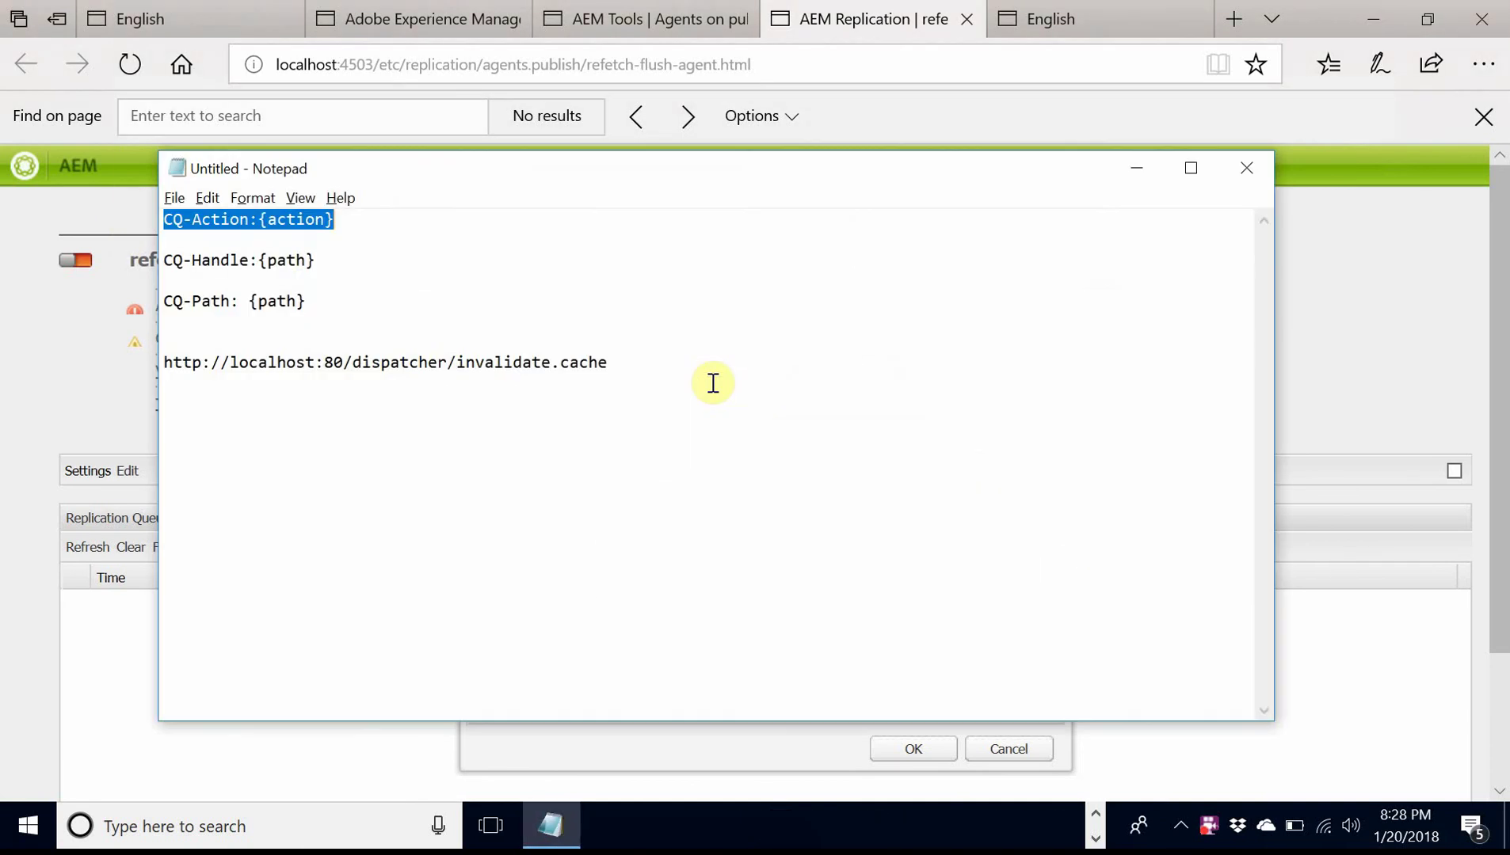
pyautogui.moveTo(318, 261); pyautogui.dragTo(154, 257)
pyautogui.hotkey('ctrl', 'c')
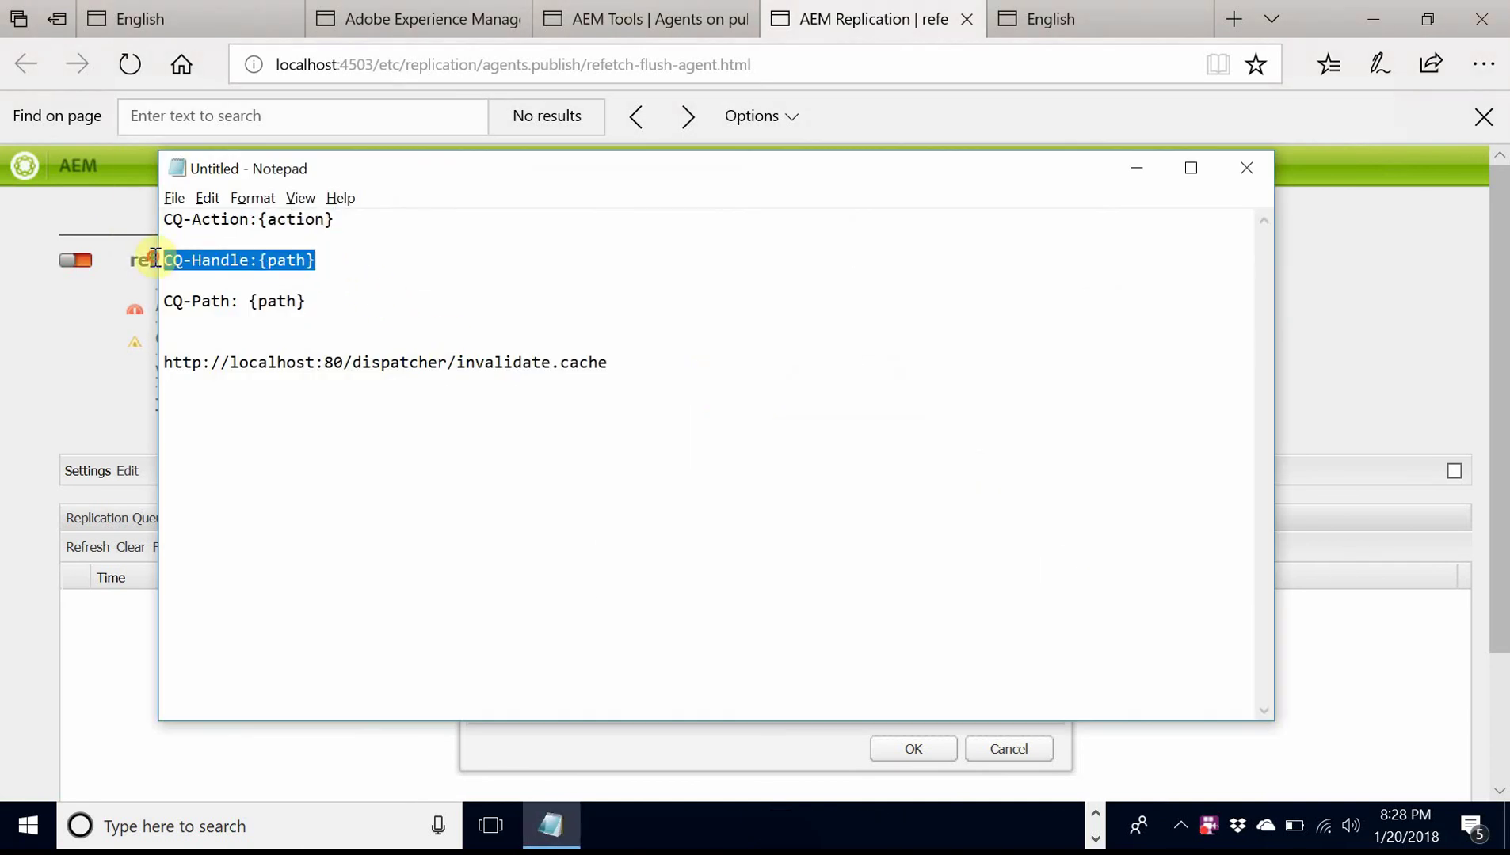
pyautogui.hotkey('alt', 'Tab')
pyautogui.click(735, 424)
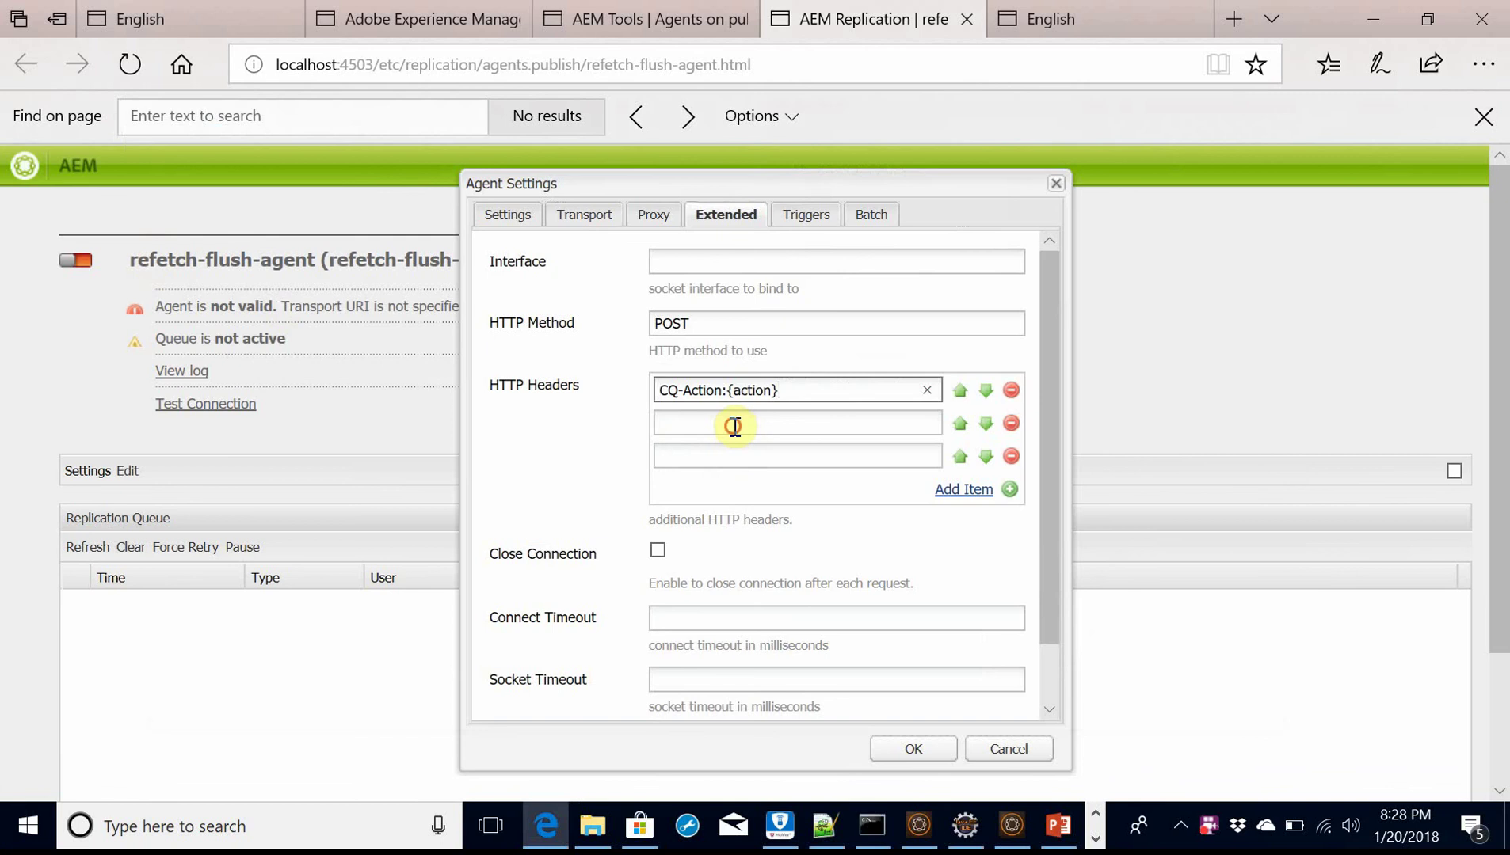
pyautogui.hotkey('ctrl', 'v')
pyautogui.hotkey('alt', 'Tab')
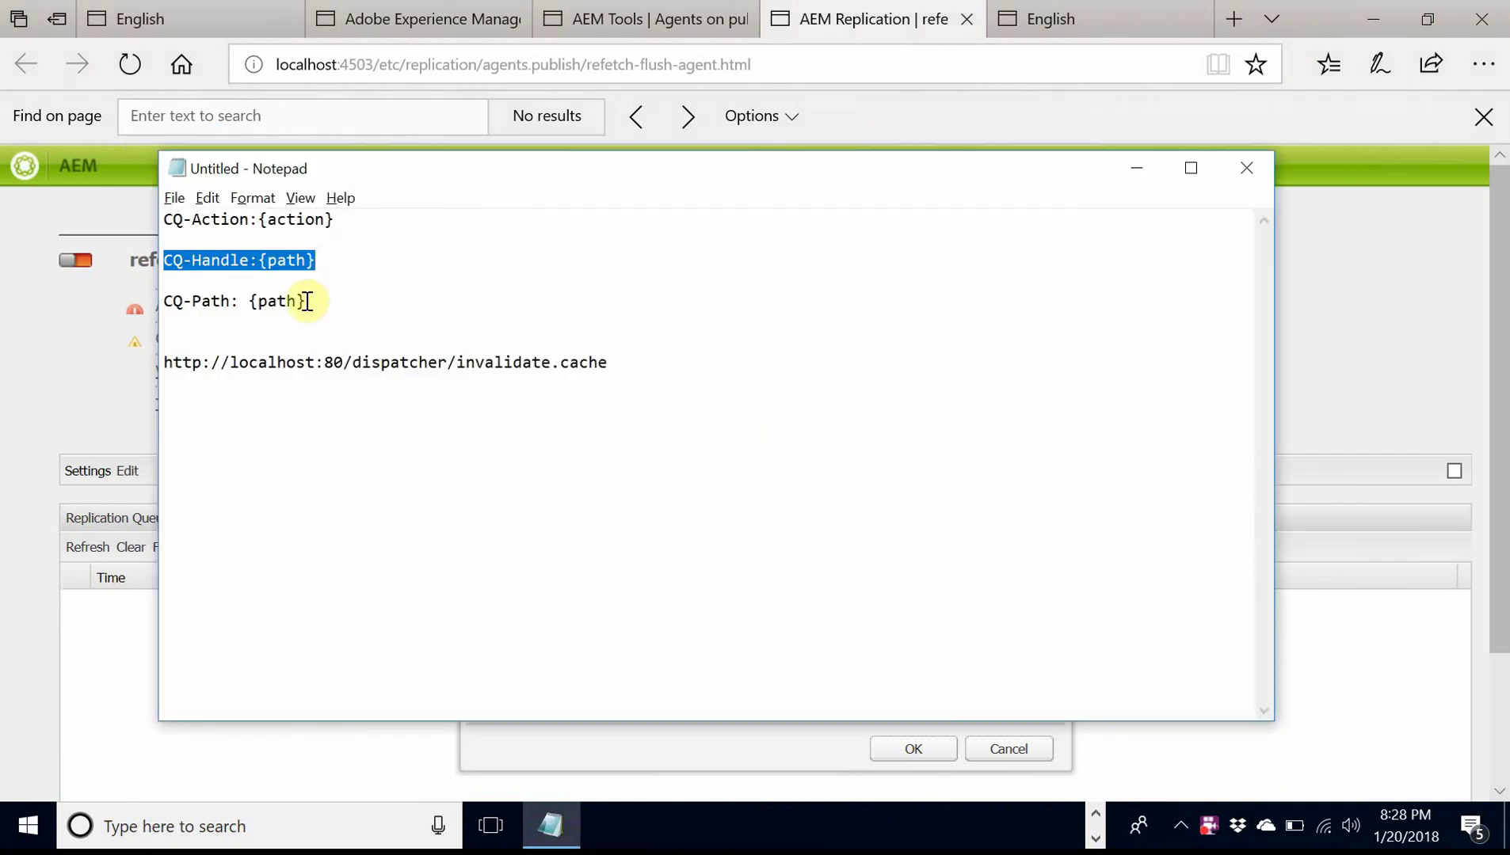
pyautogui.moveTo(308, 300); pyautogui.dragTo(140, 300)
pyautogui.hotkey('ctrl', 'c')
pyautogui.hotkey('alt', 'Tab')
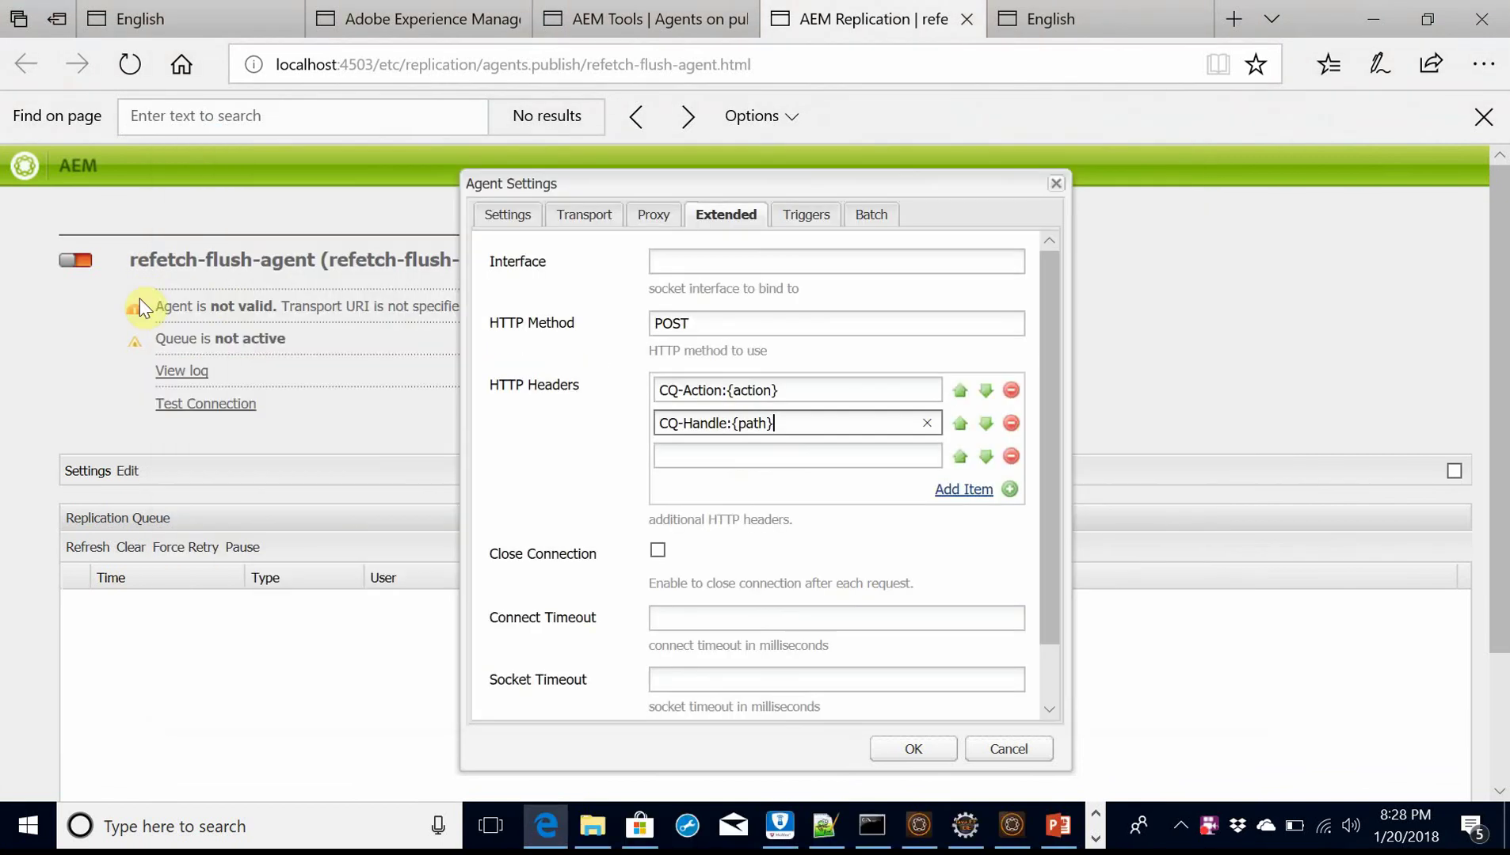
pyautogui.click(790, 455)
pyautogui.hotkey('ctrl', 'v')
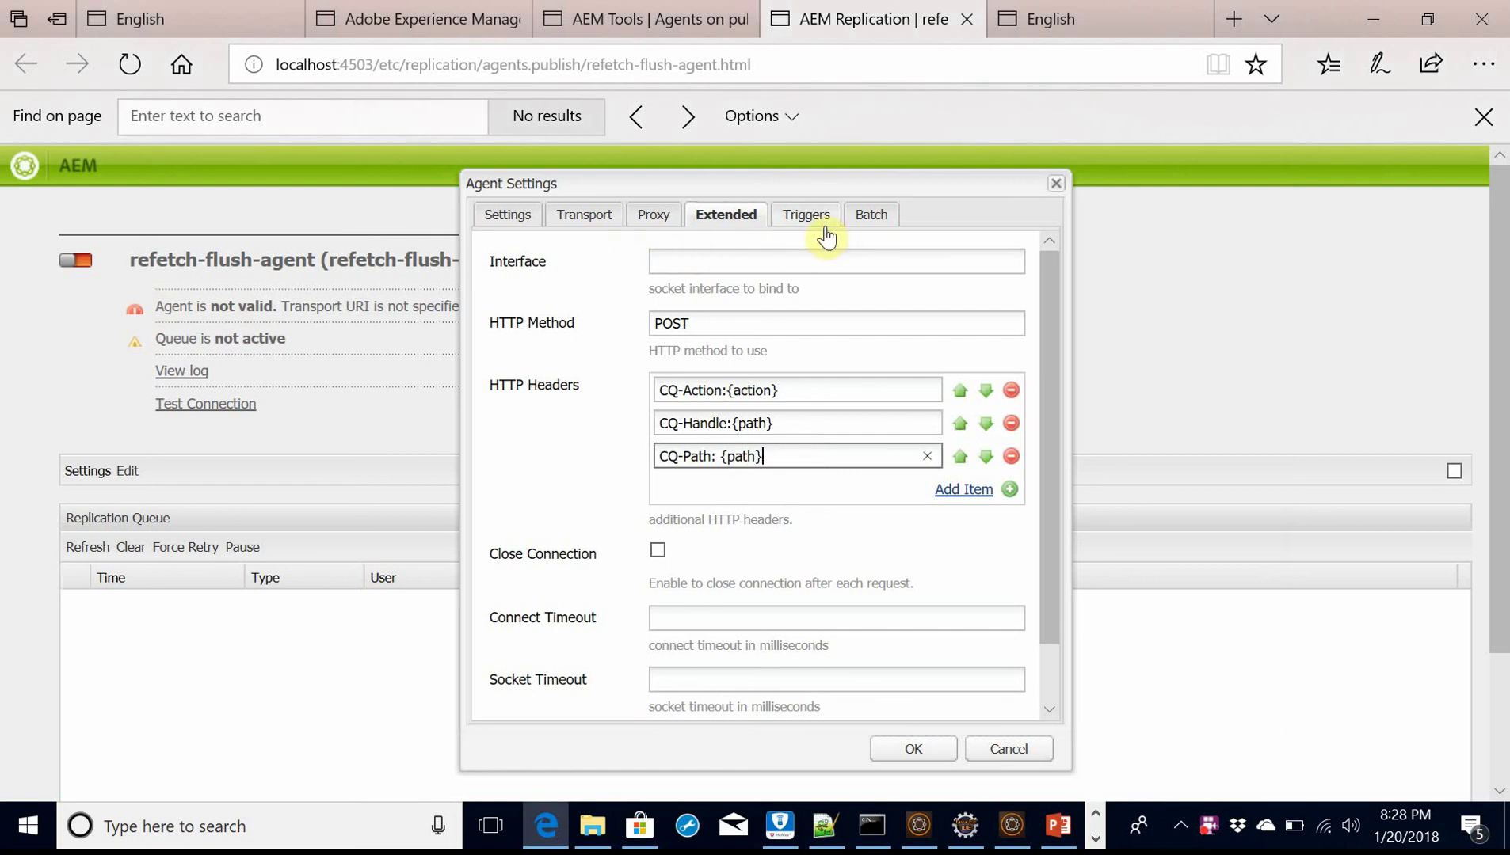
# - Turn on the Ignore default and On Receive triggers for the agent
pyautogui.click(803, 215)
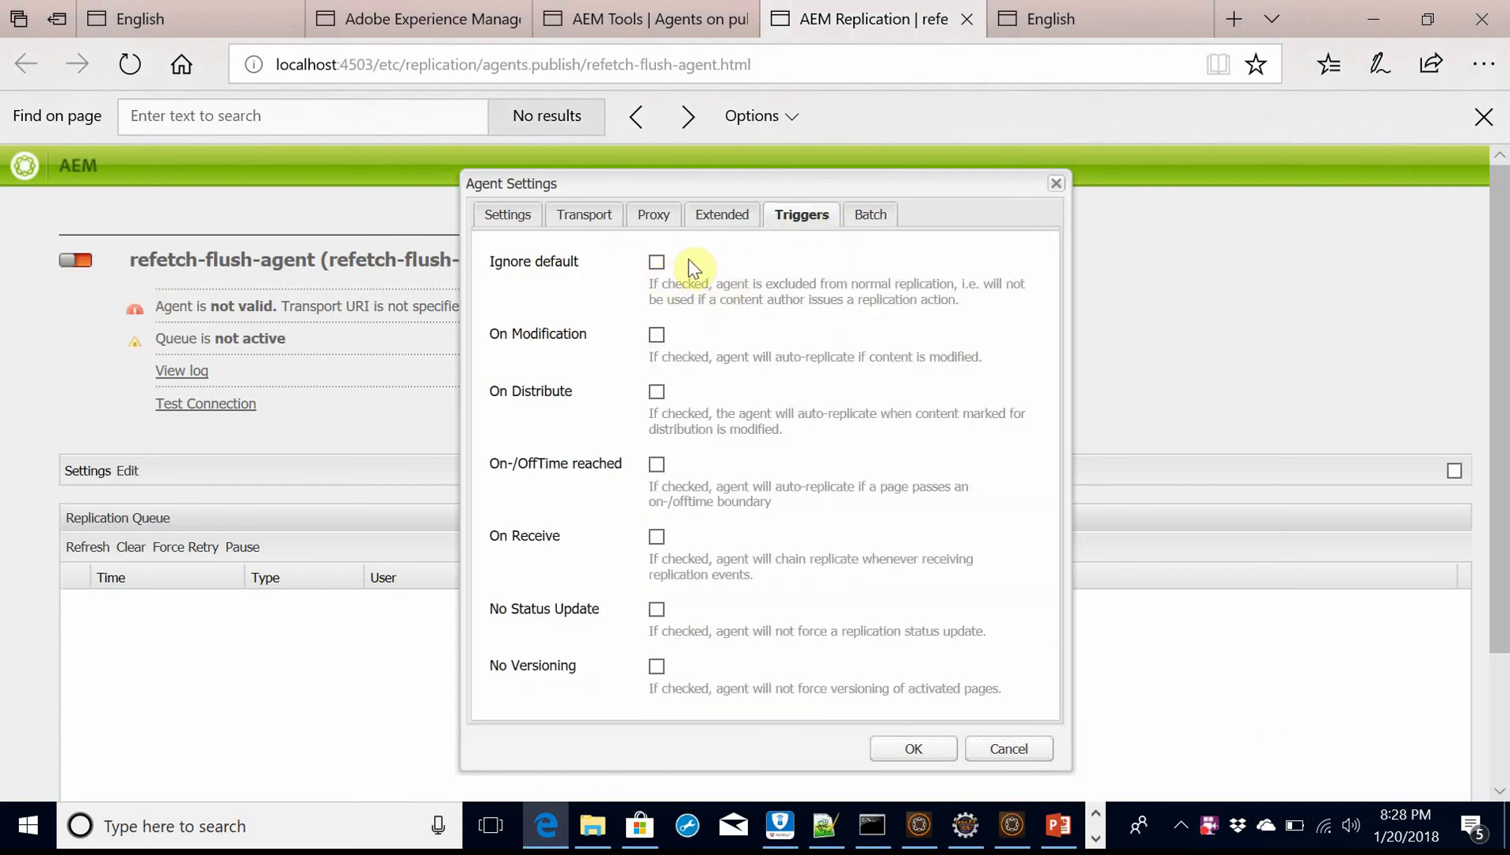
pyautogui.click(656, 262)
pyautogui.click(504, 225)
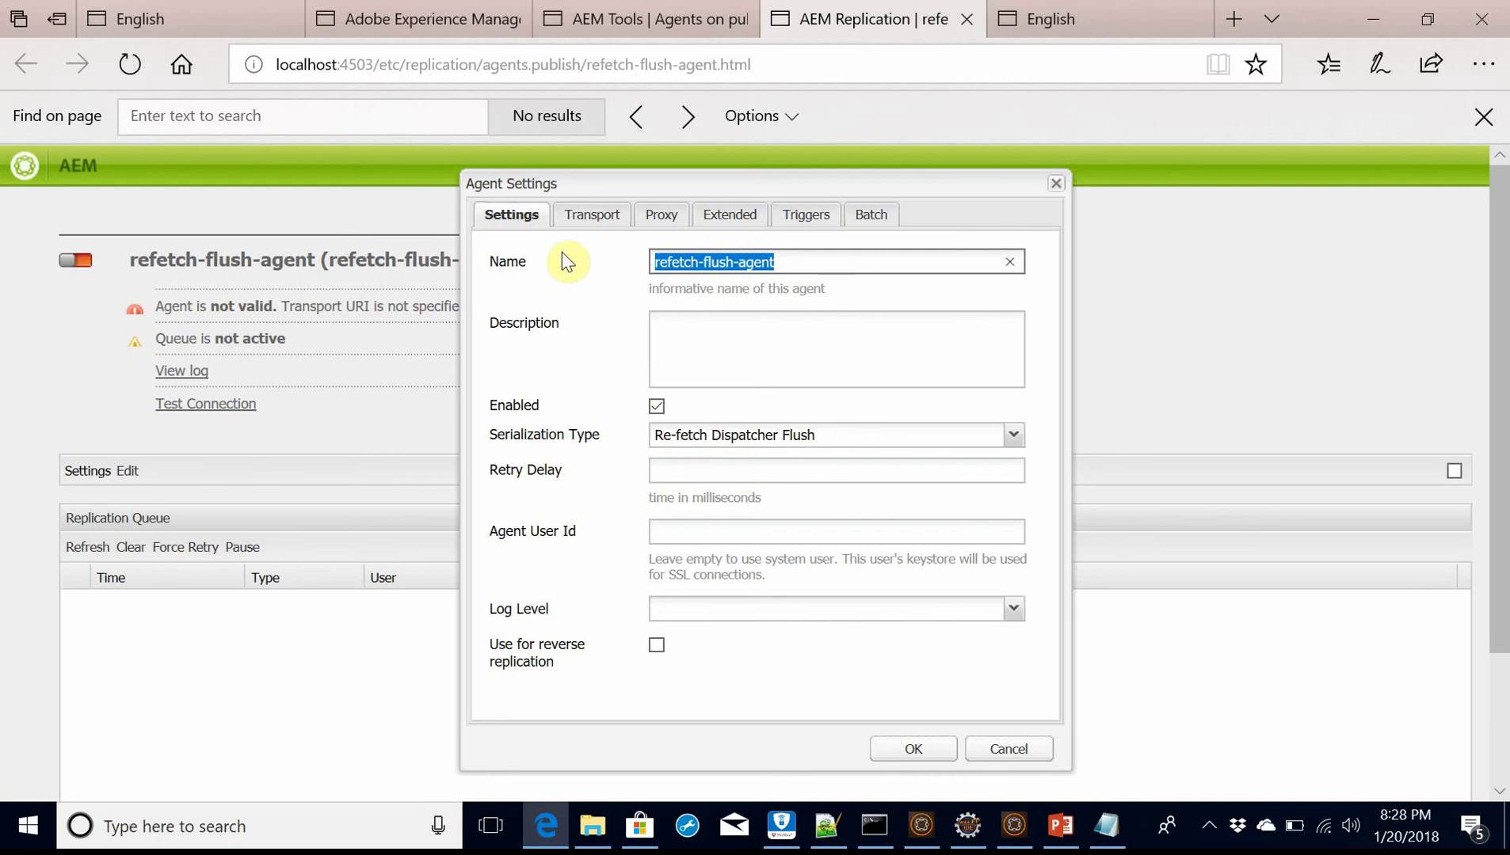
# - Review the Transport, Proxy and Extended settings and save the agent with OK
pyautogui.click(578, 216)
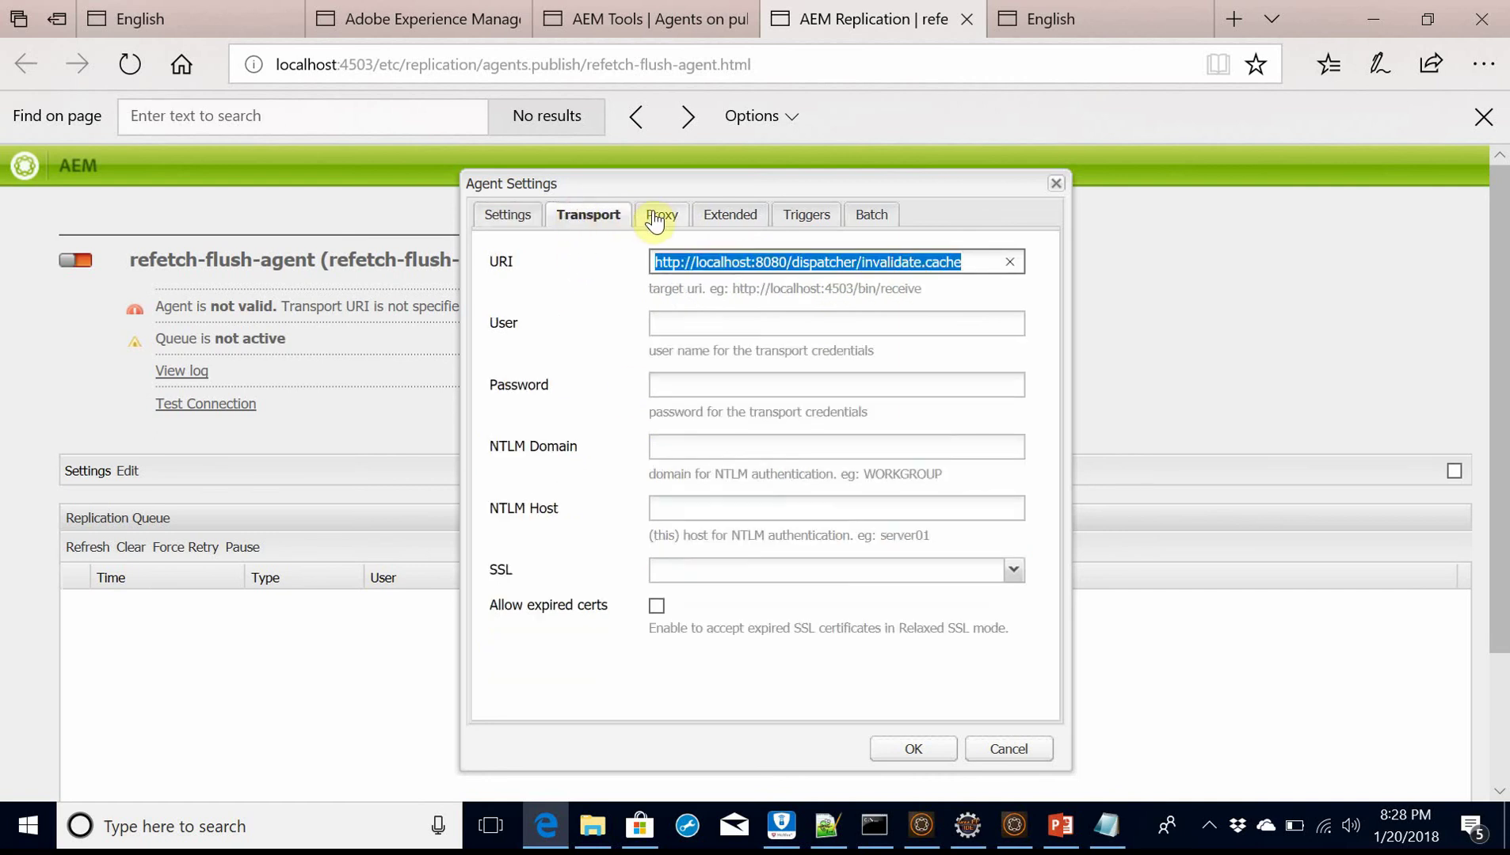
pyautogui.click(658, 214)
pyautogui.click(721, 216)
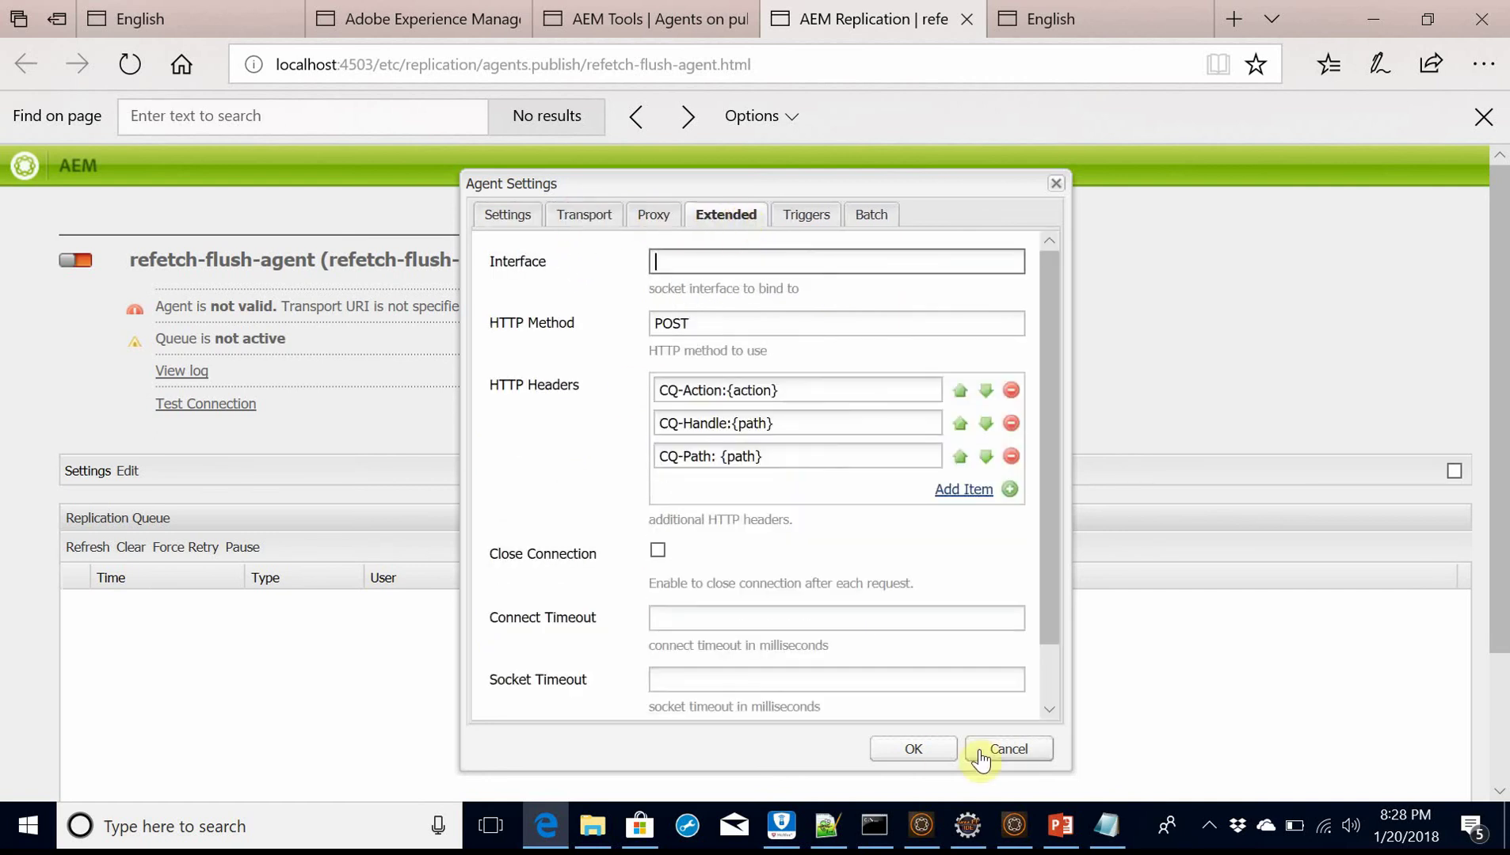
pyautogui.click(913, 751)
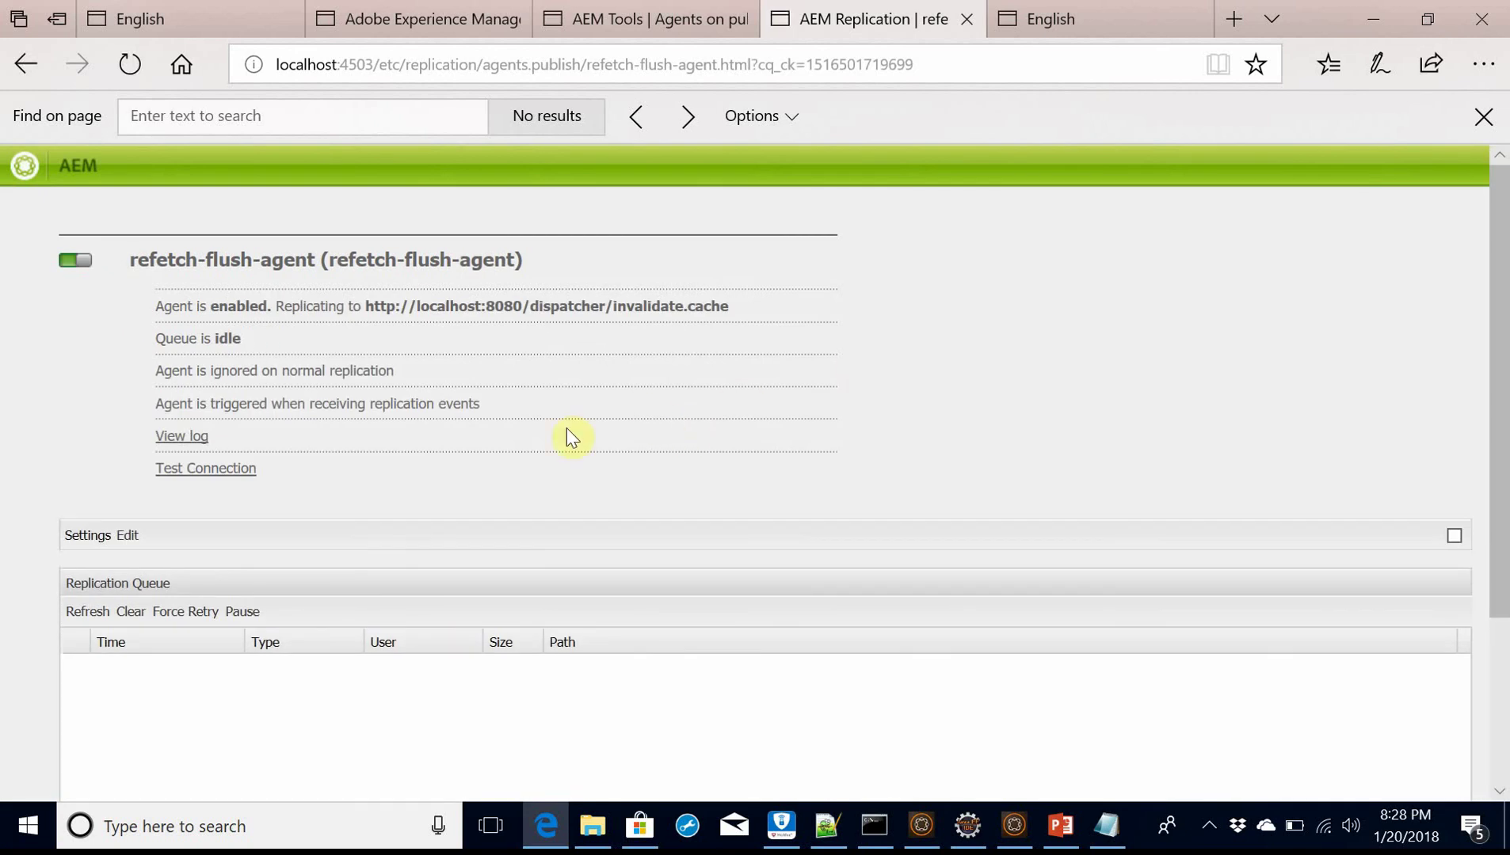
# - Run Test Connection on refetch-flush-agent and glance at slide 3
pyautogui.click(223, 470)
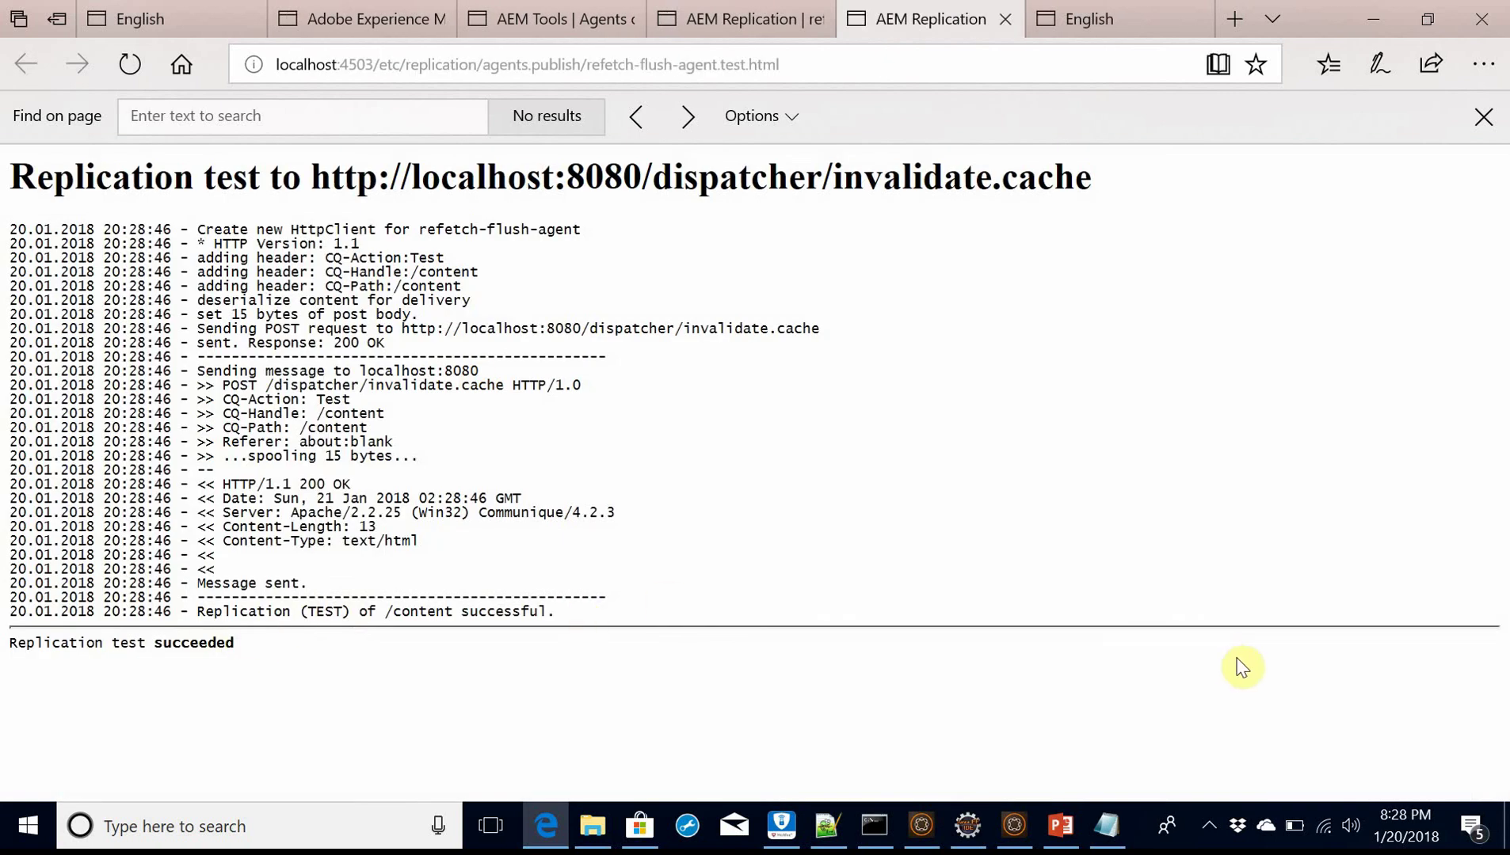
pyautogui.click(1060, 826)
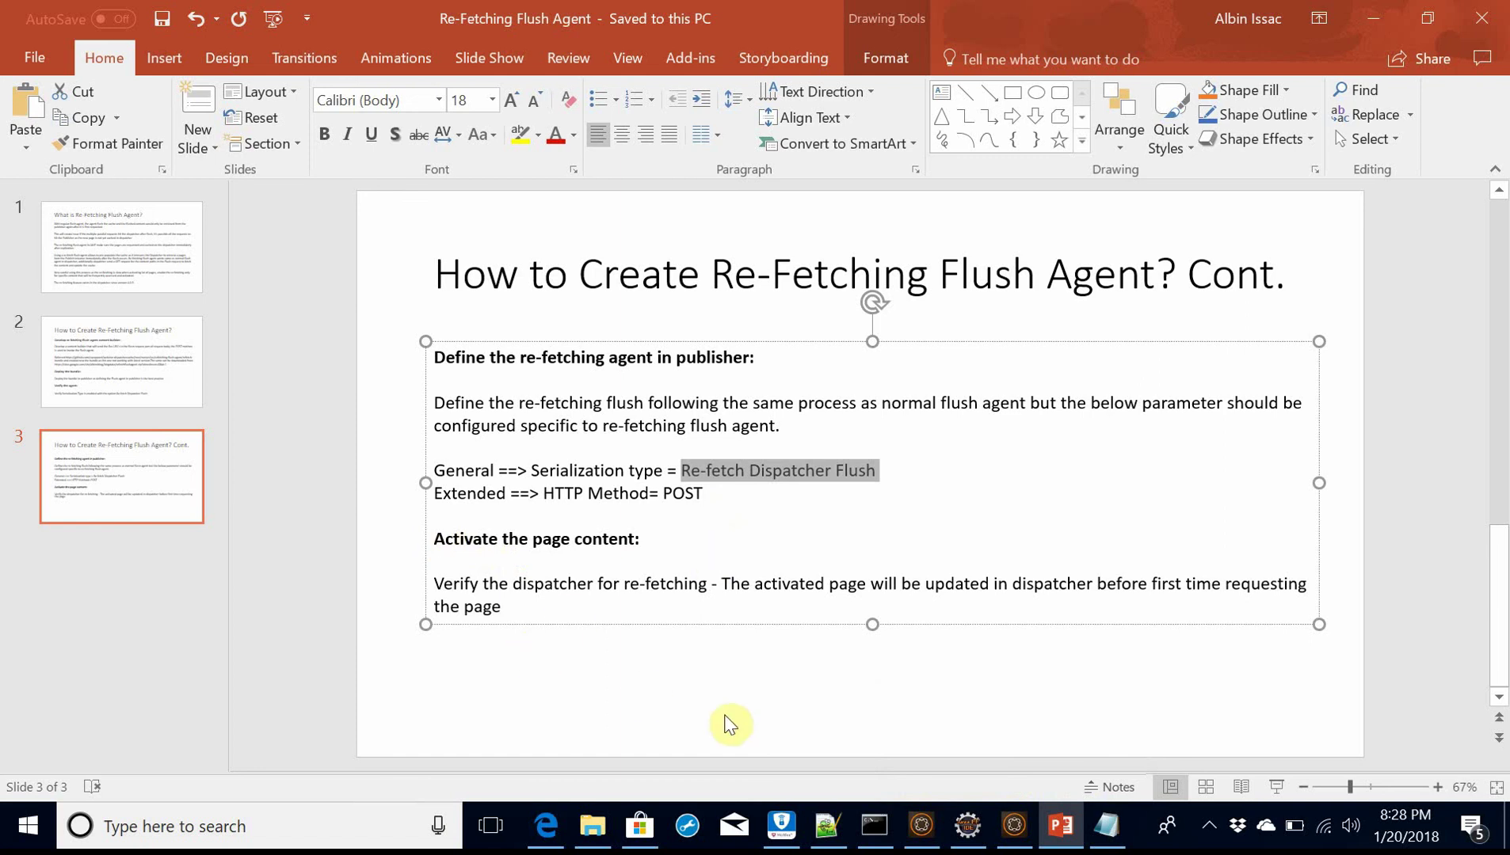
pyautogui.click(815, 729)
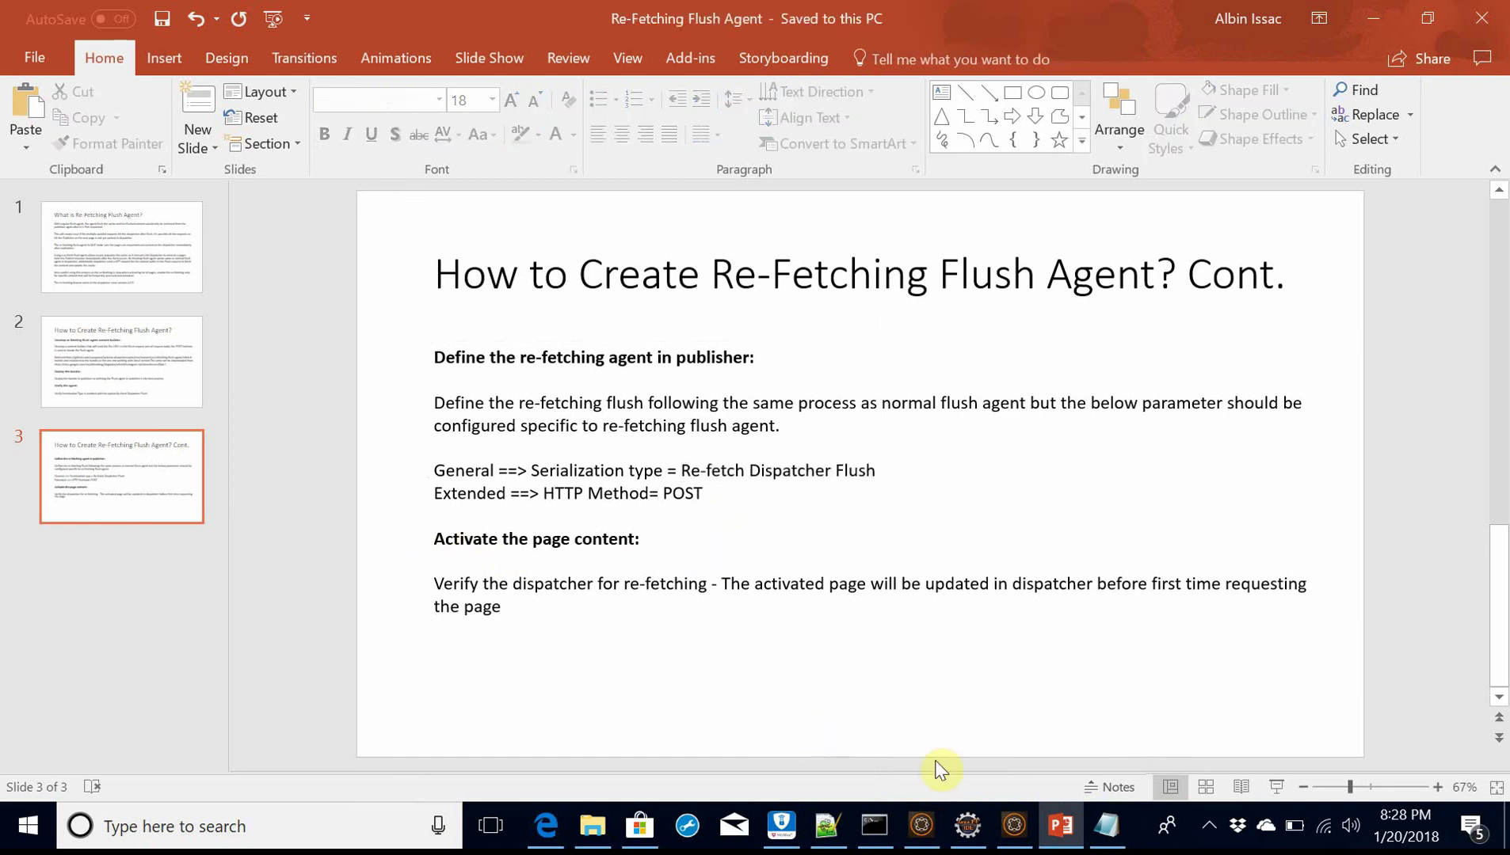
# - Return to the successful test result and switch to the Geometrixx Outdoors English author page
pyautogui.click(545, 826)
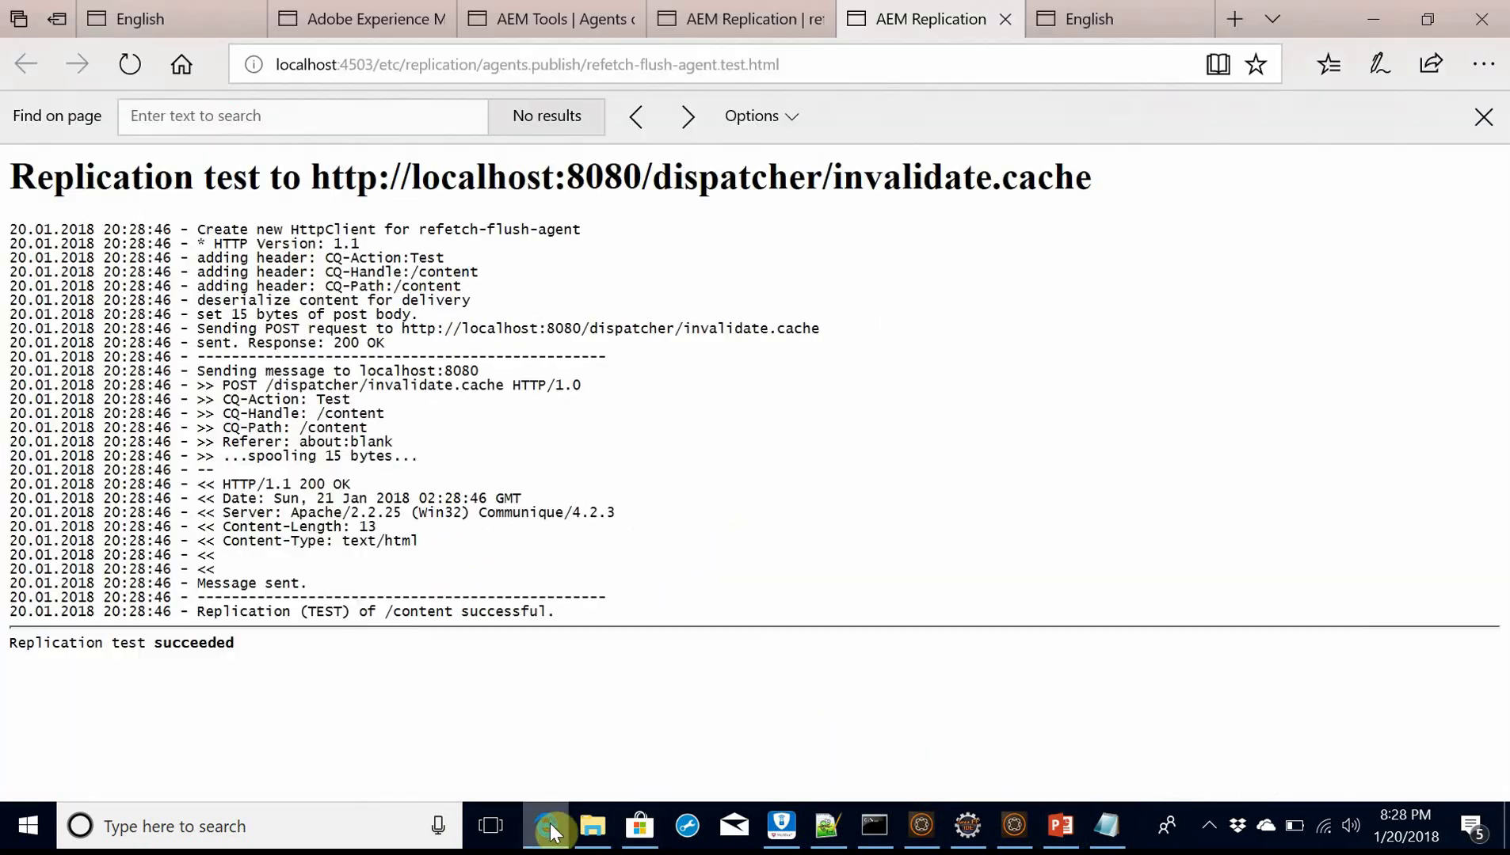
pyautogui.click(135, 20)
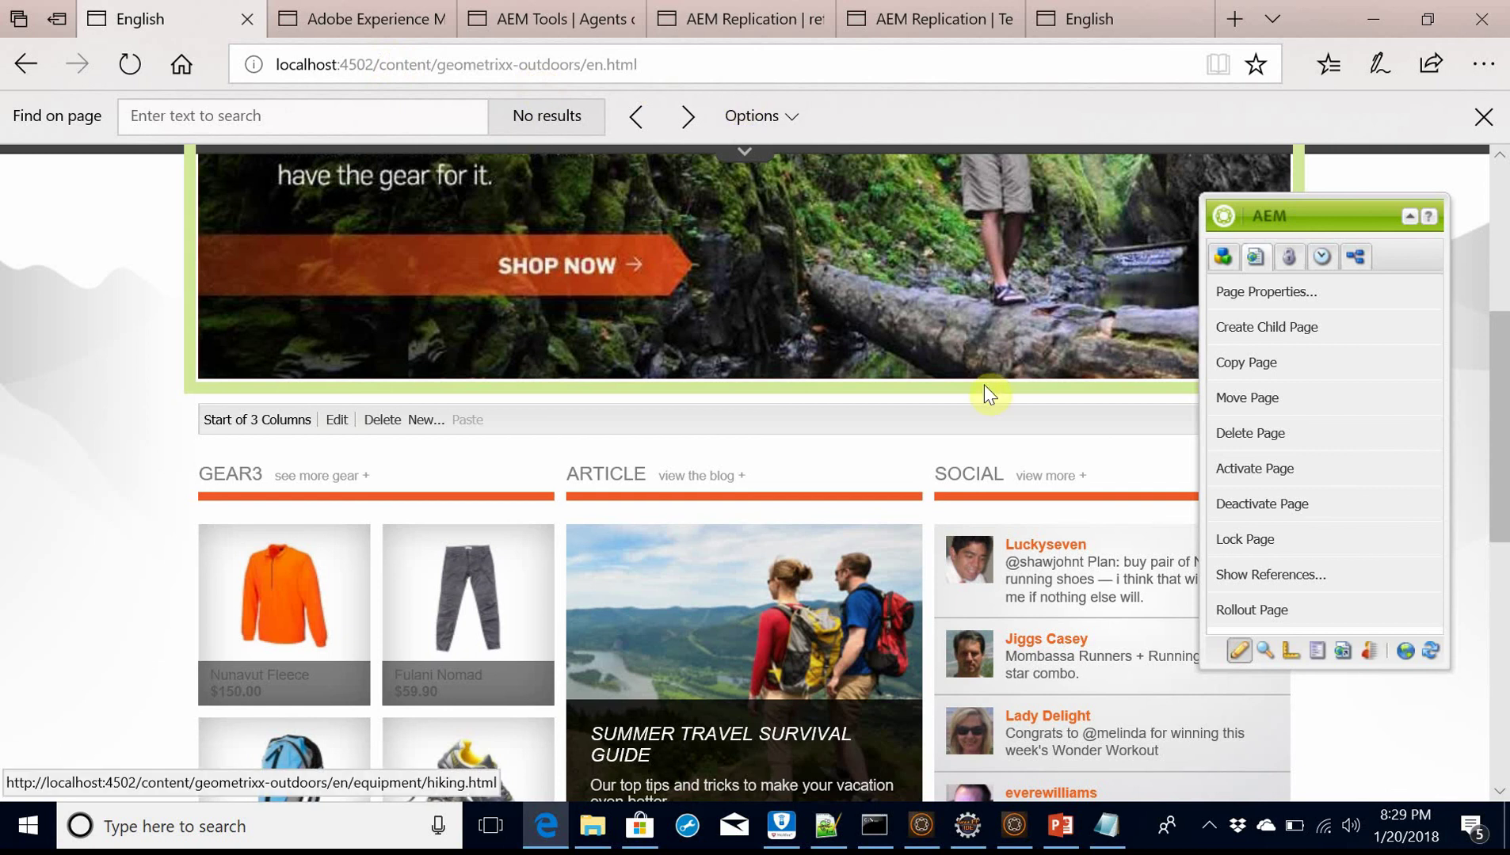
pyautogui.moveTo(1500, 357)
pyautogui.mouseDown()
pyautogui.moveTo(1502, 483)
pyautogui.moveTo(1493, 370)
pyautogui.mouseUp()
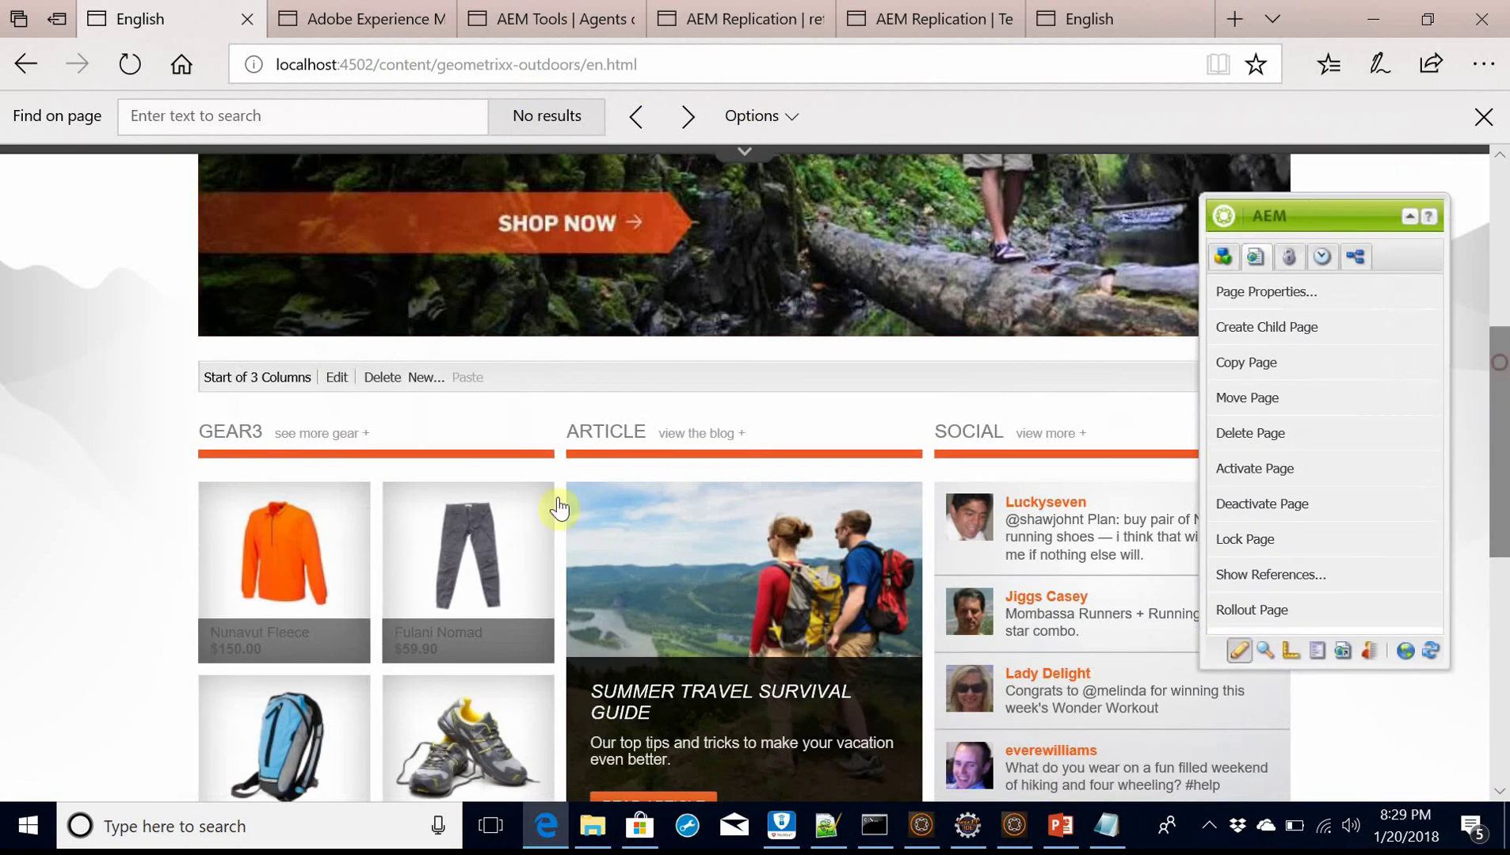
# - Edit the GEAR3 heading component's Title to Gear4 and save it, then show the cache folder
pyautogui.click(241, 434)
pyautogui.rightClick(239, 431)
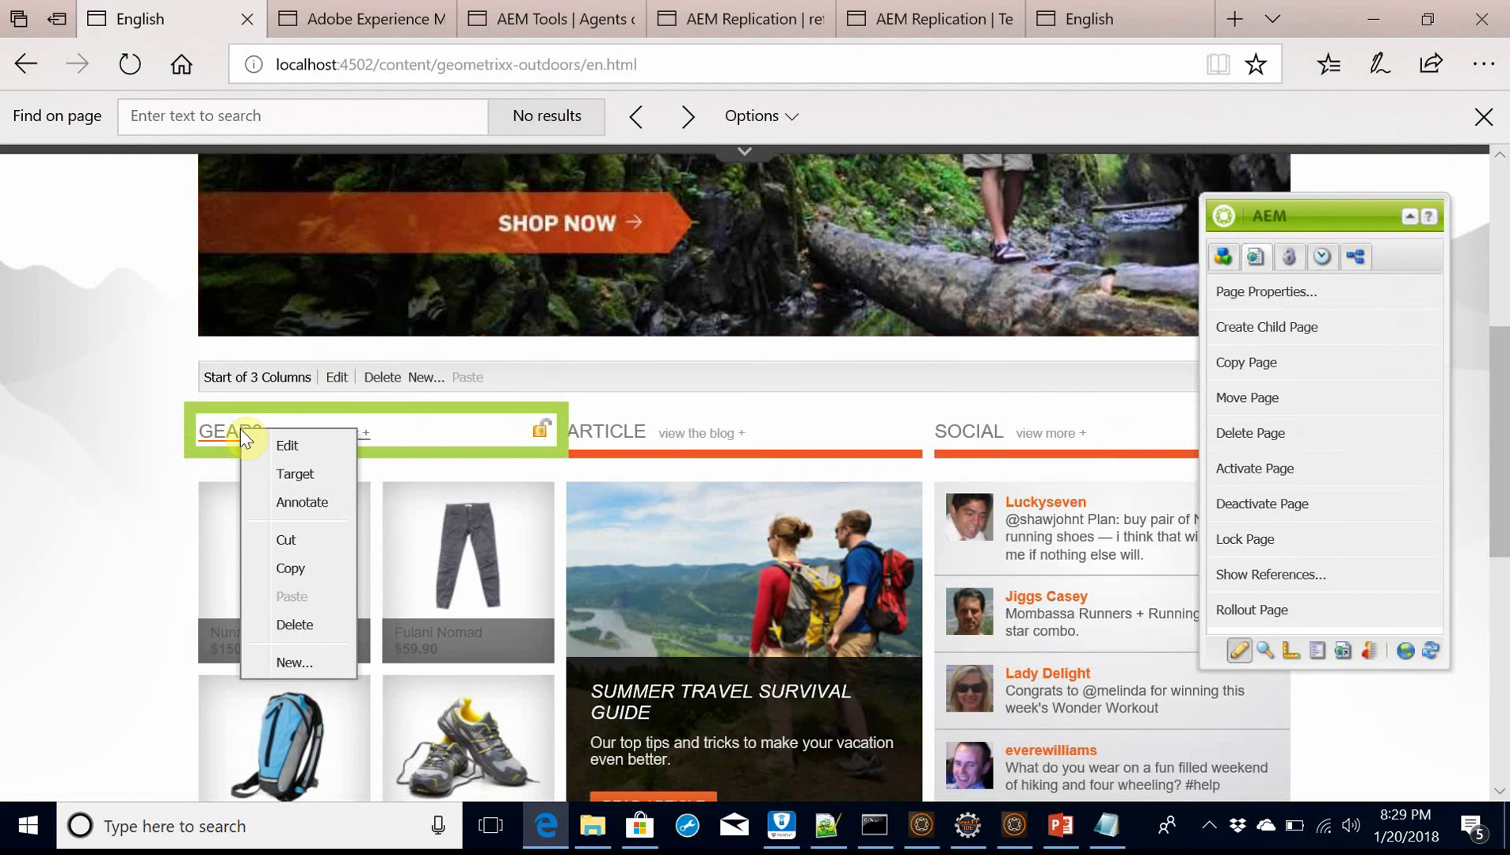
pyautogui.click(286, 444)
pyautogui.click(737, 270)
pyautogui.write('Gear4')
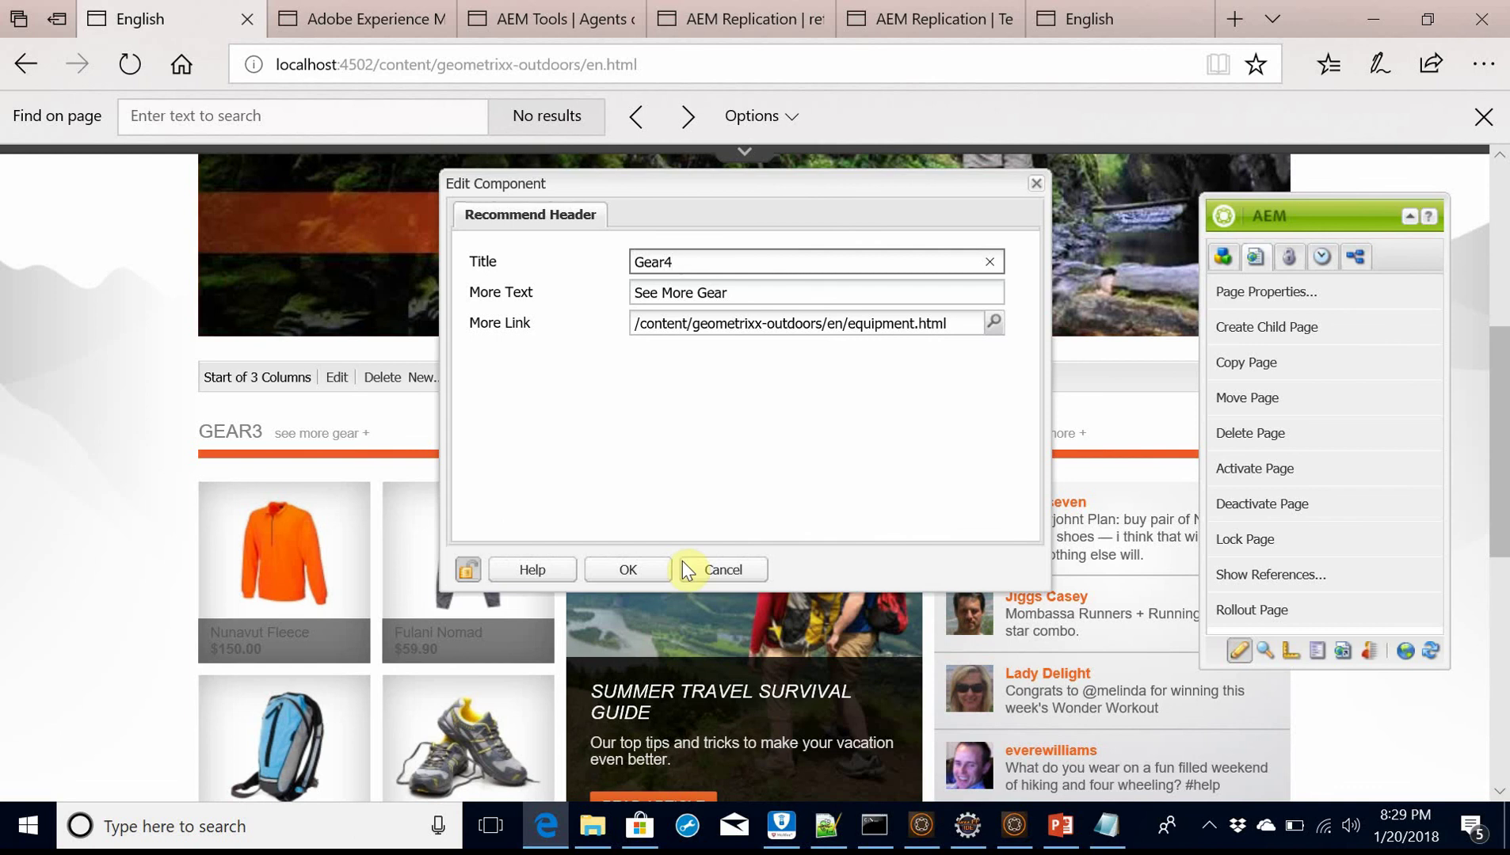
pyautogui.click(629, 572)
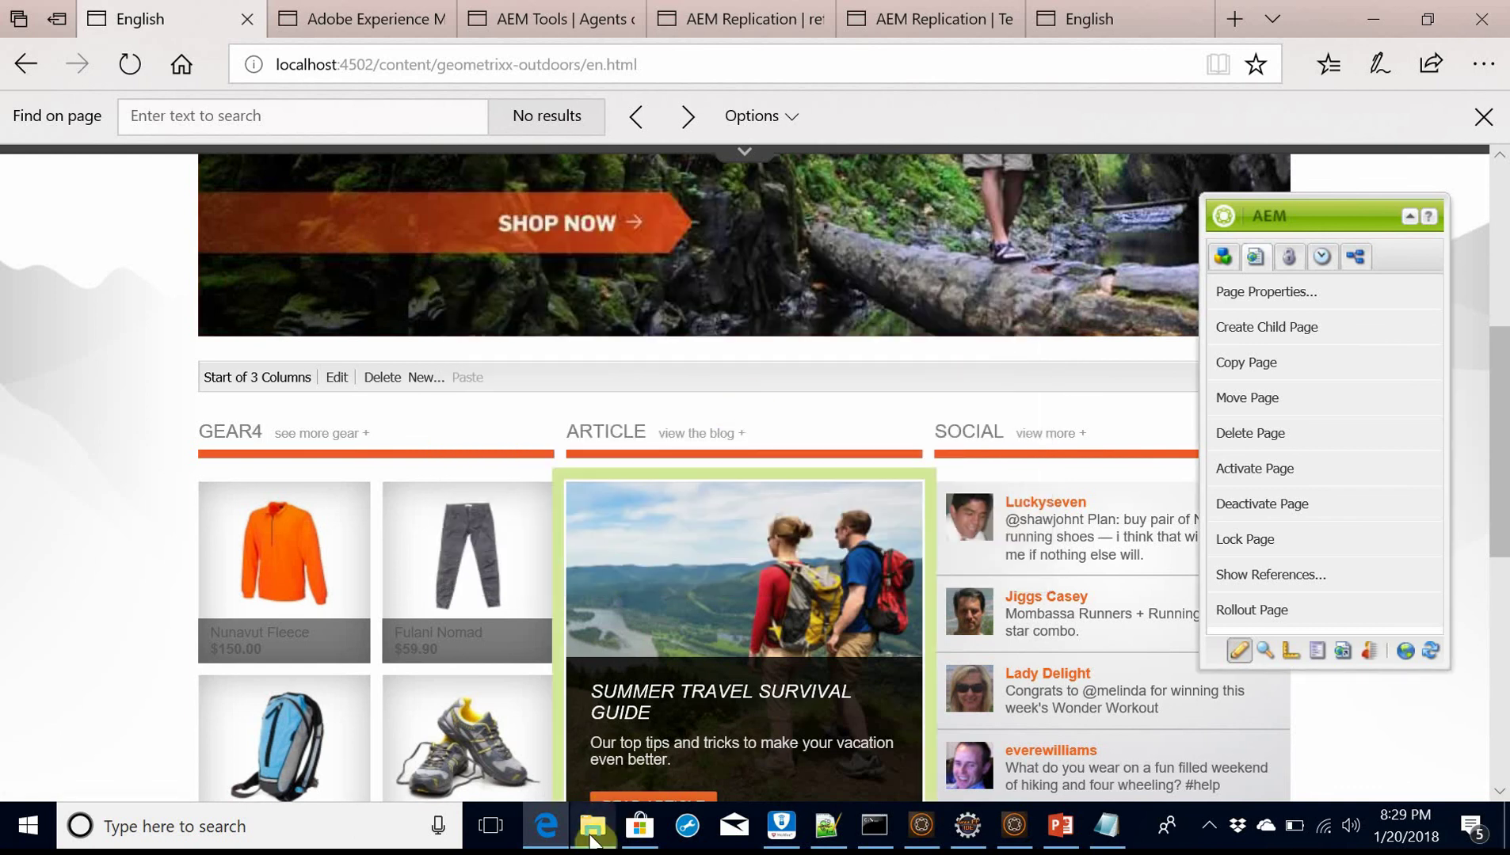
pyautogui.moveTo(592, 825)
pyautogui.click(590, 720)
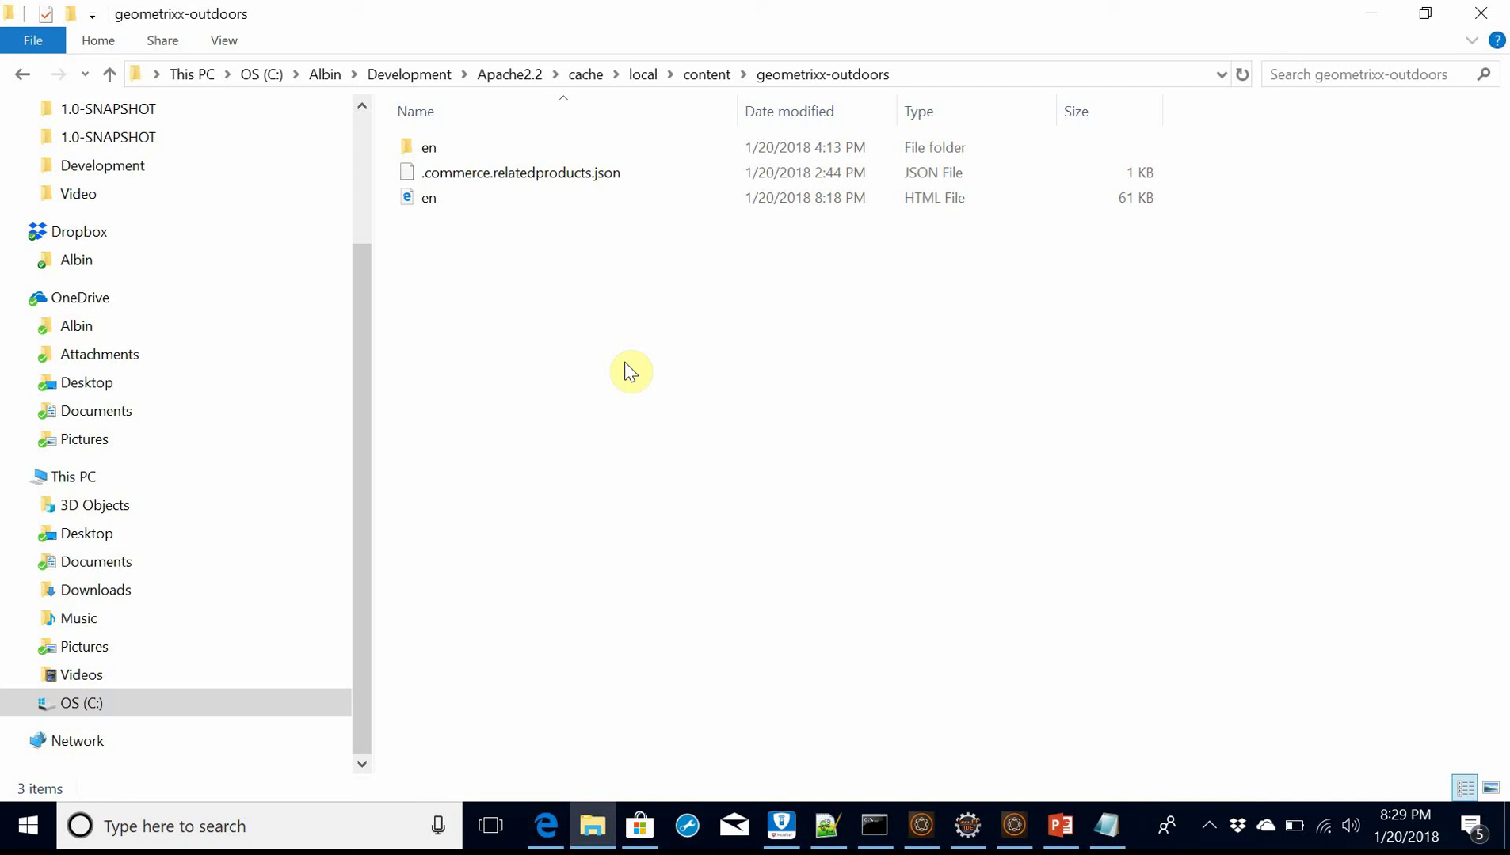
# - Check the cache folder path, then activate the edited English page from the author sidekick
pyautogui.click(931, 85)
pyautogui.press('Escape')
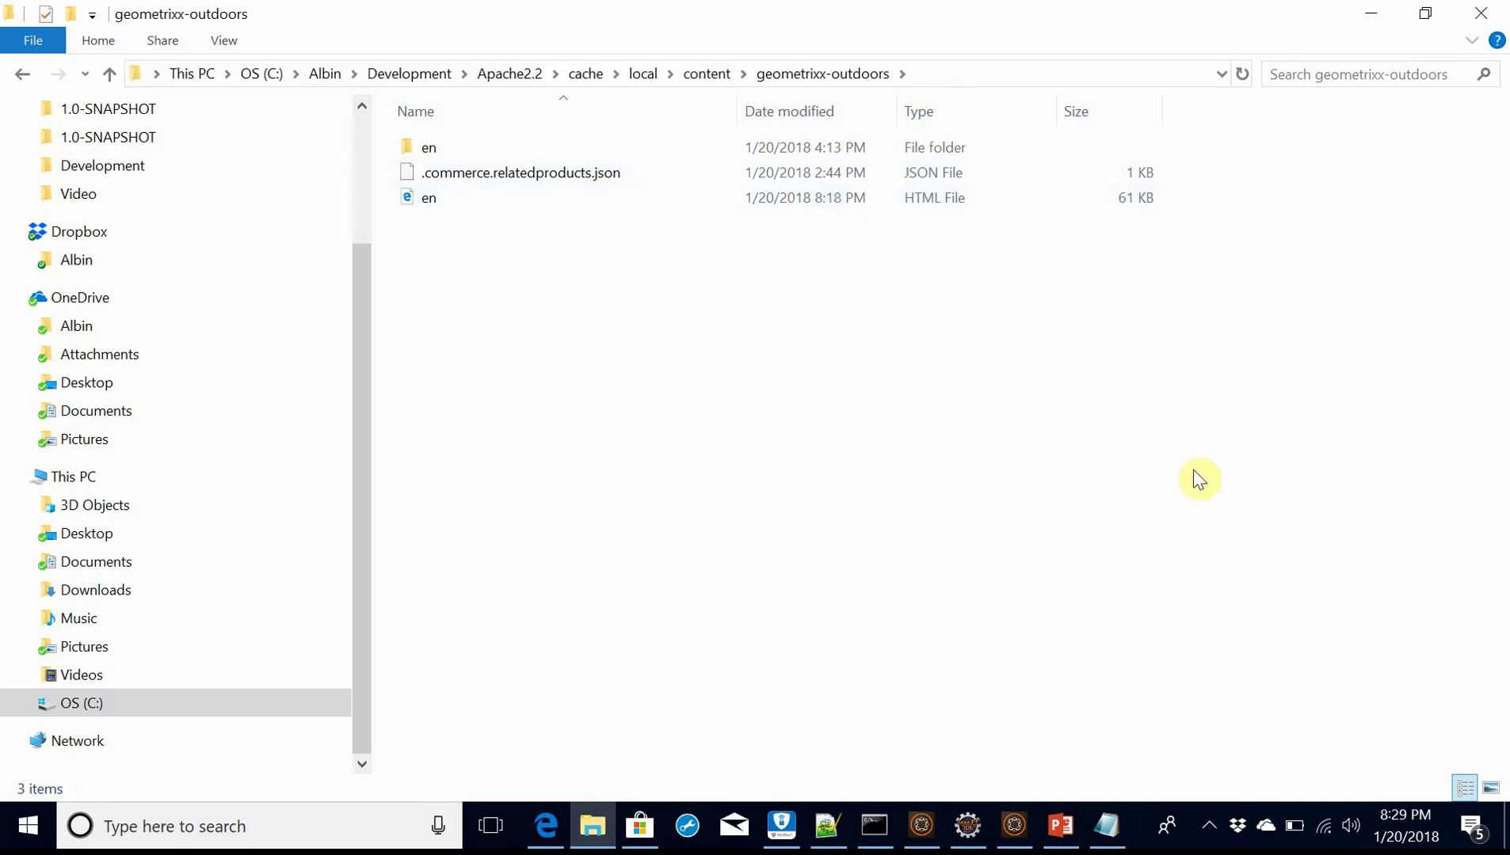
pyautogui.hotkey('alt', 'Tab')
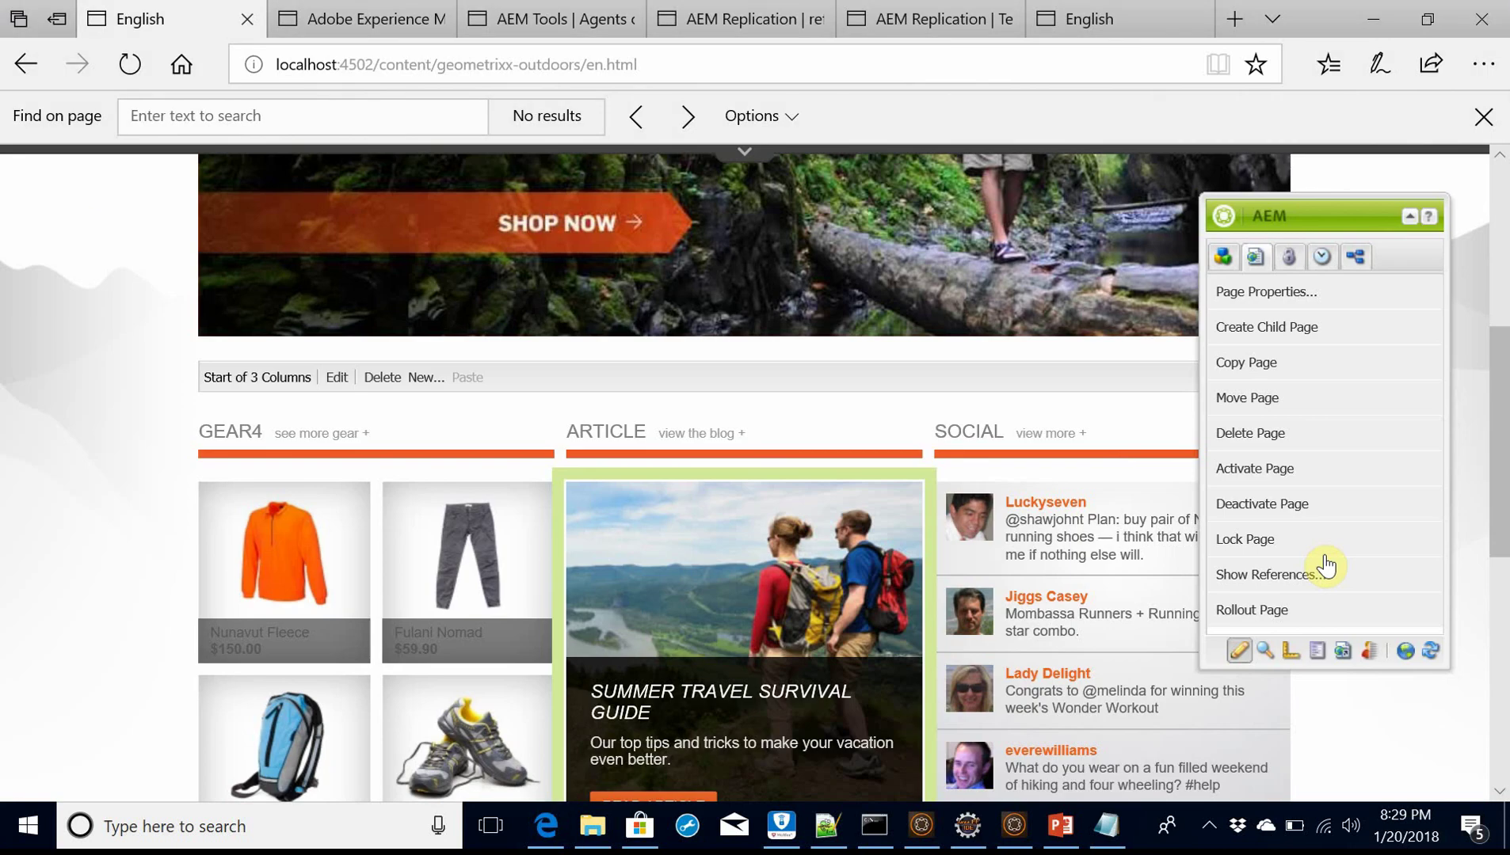
pyautogui.click(1255, 471)
pyautogui.click(938, 582)
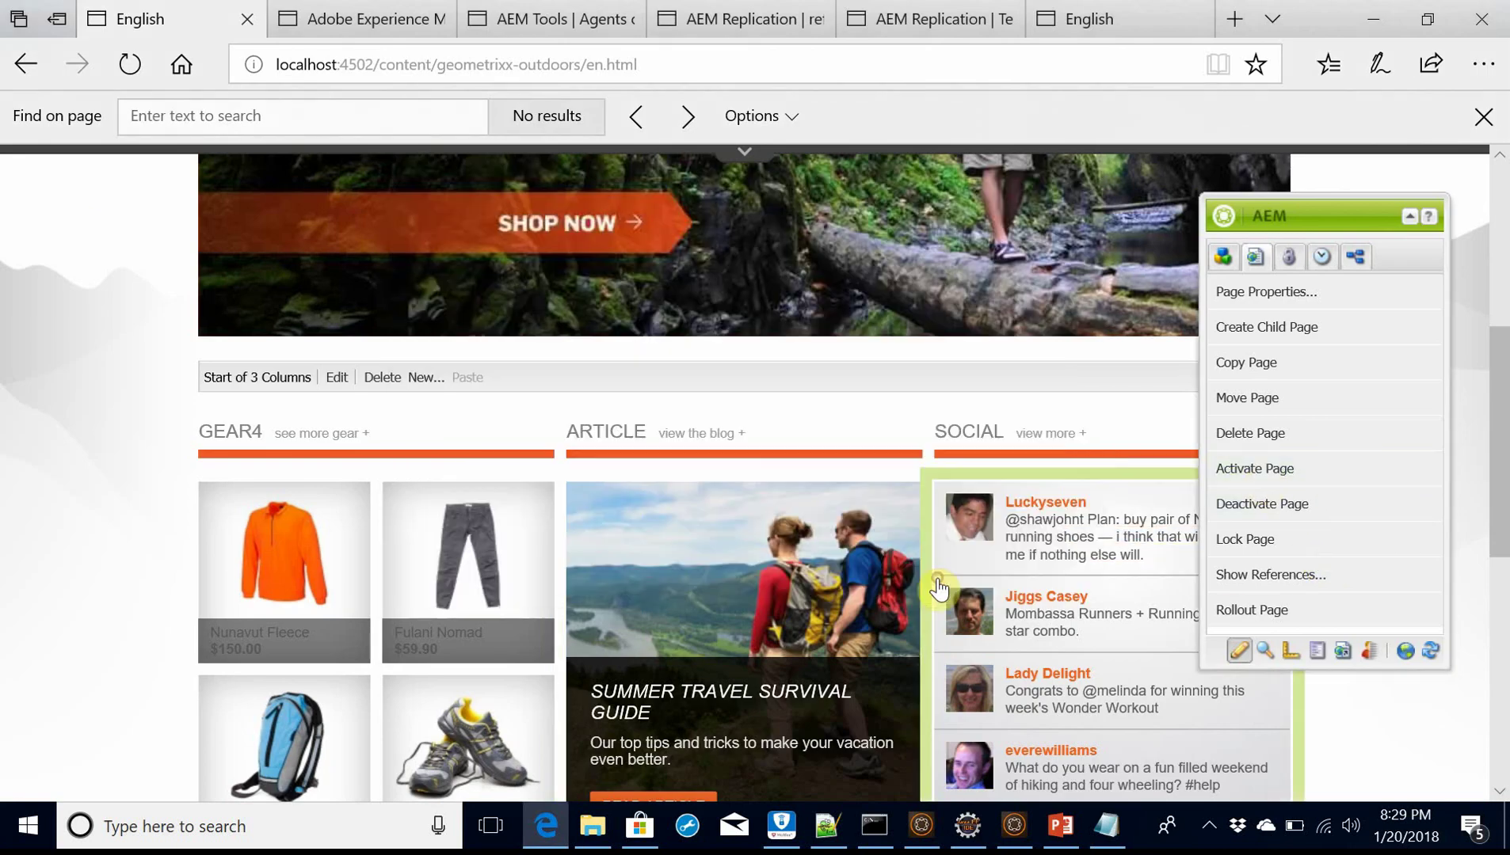
# - Verify the cached en page's new 8:29 PM timestamp and bring the dispatcher log forward
pyautogui.hotkey('alt', 'Tab')
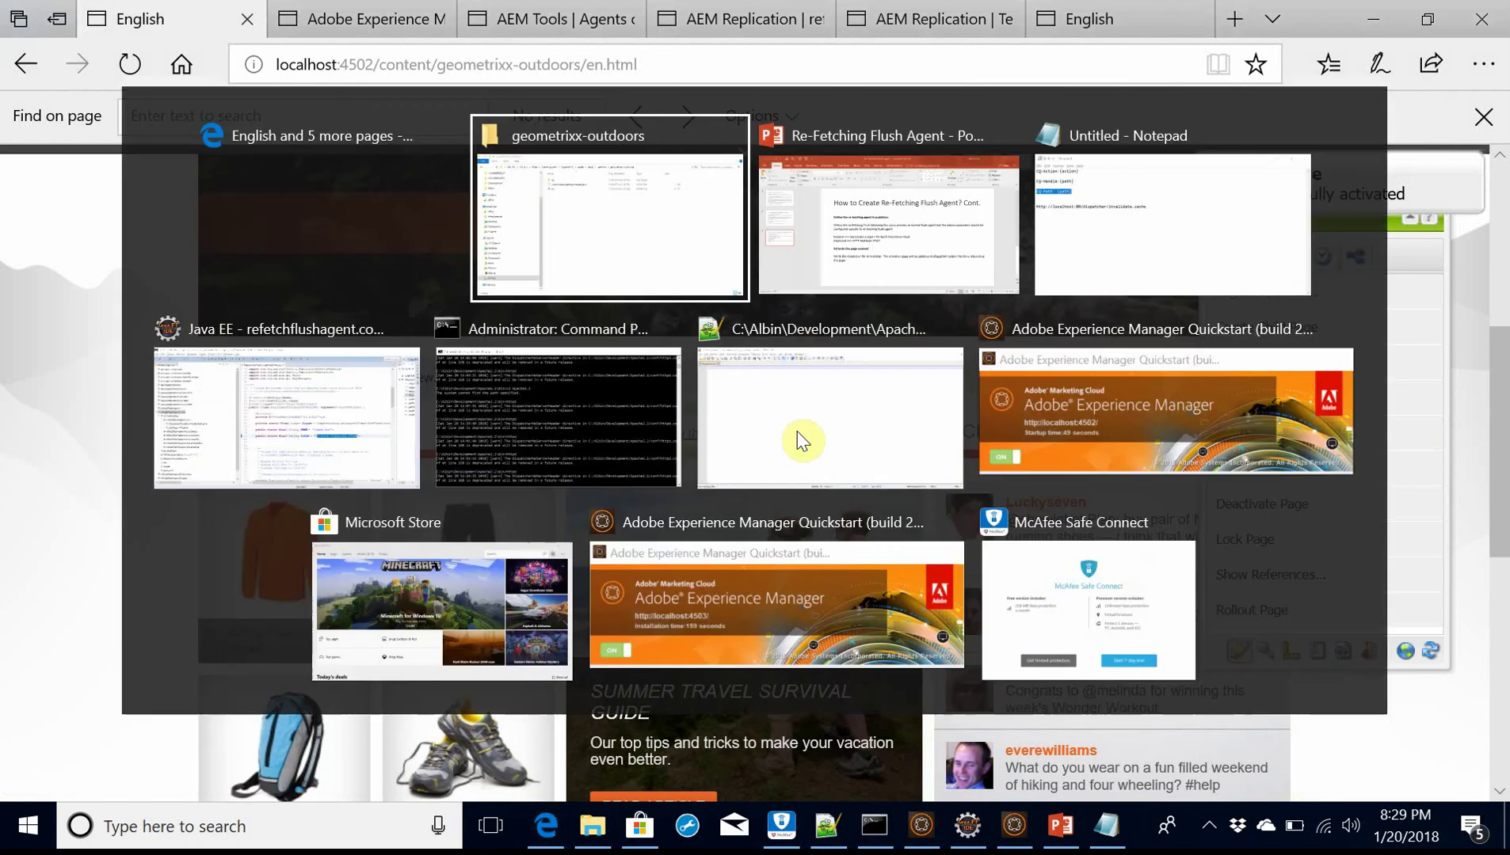
pyautogui.click(946, 78)
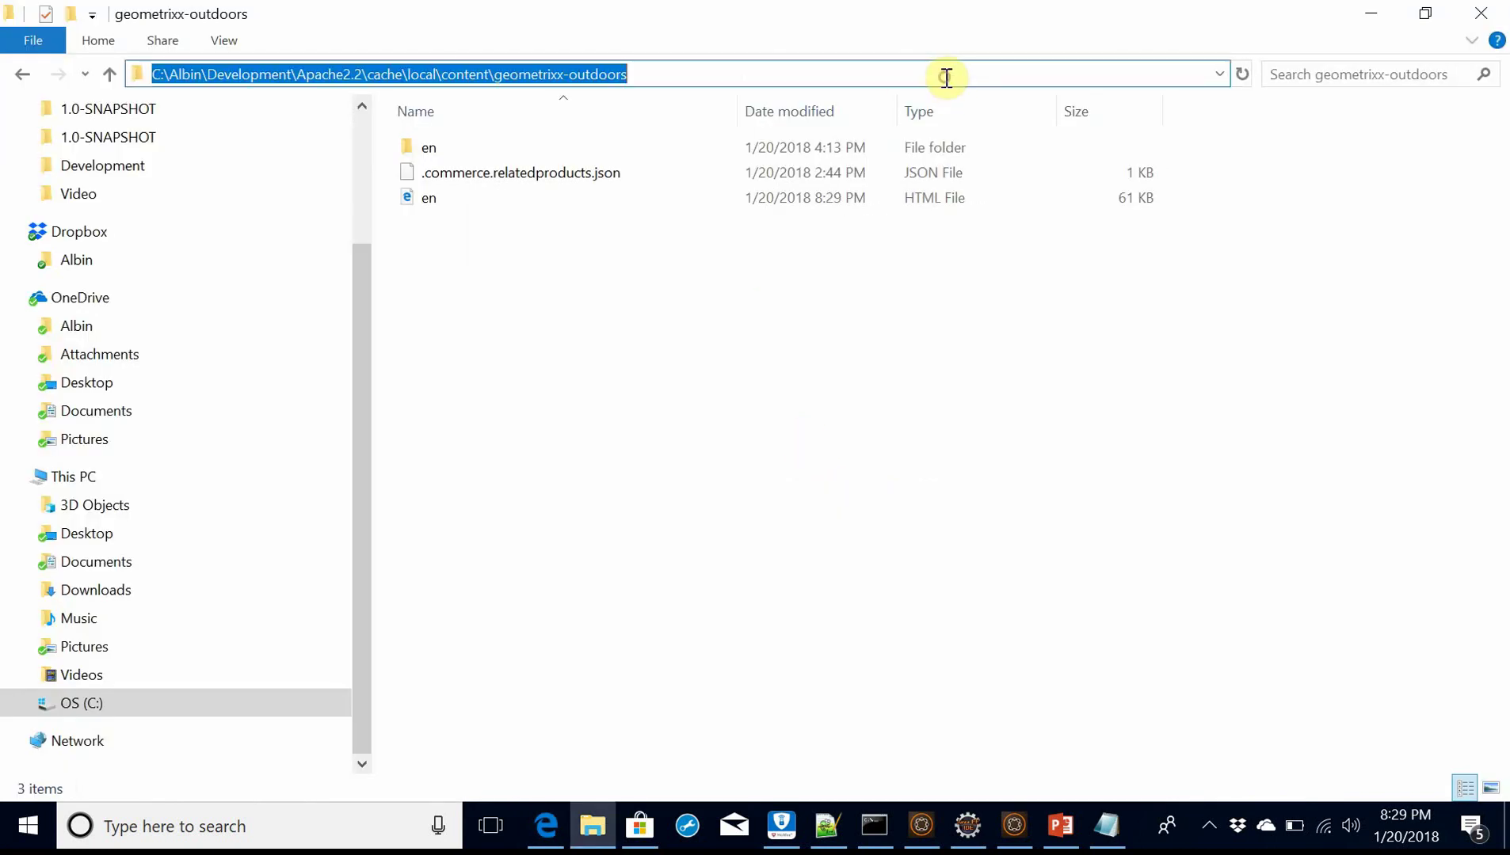
pyautogui.press('Escape')
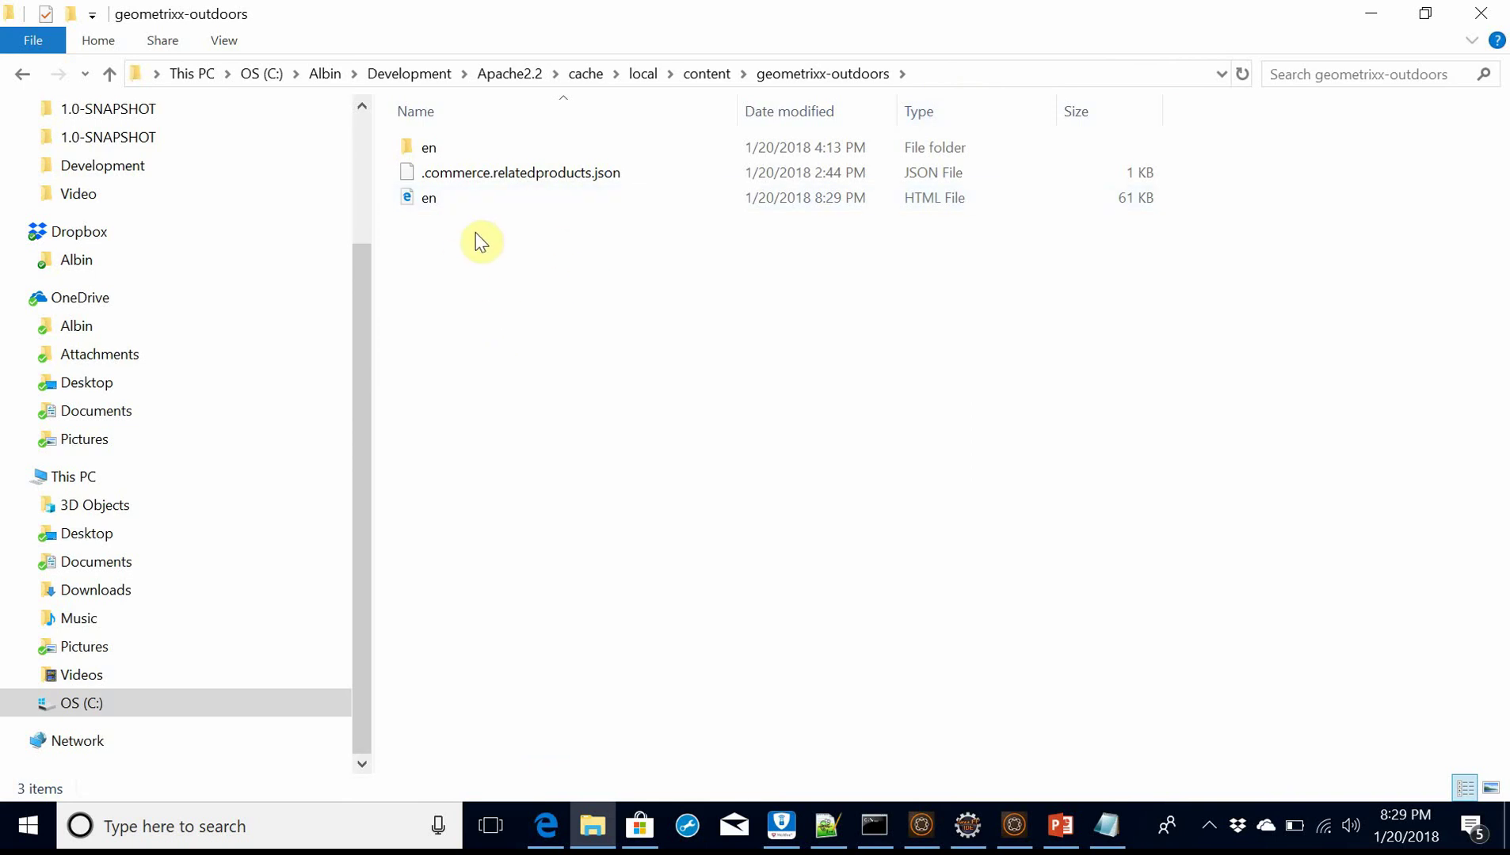
pyautogui.hotkey('alt', 'Tab')
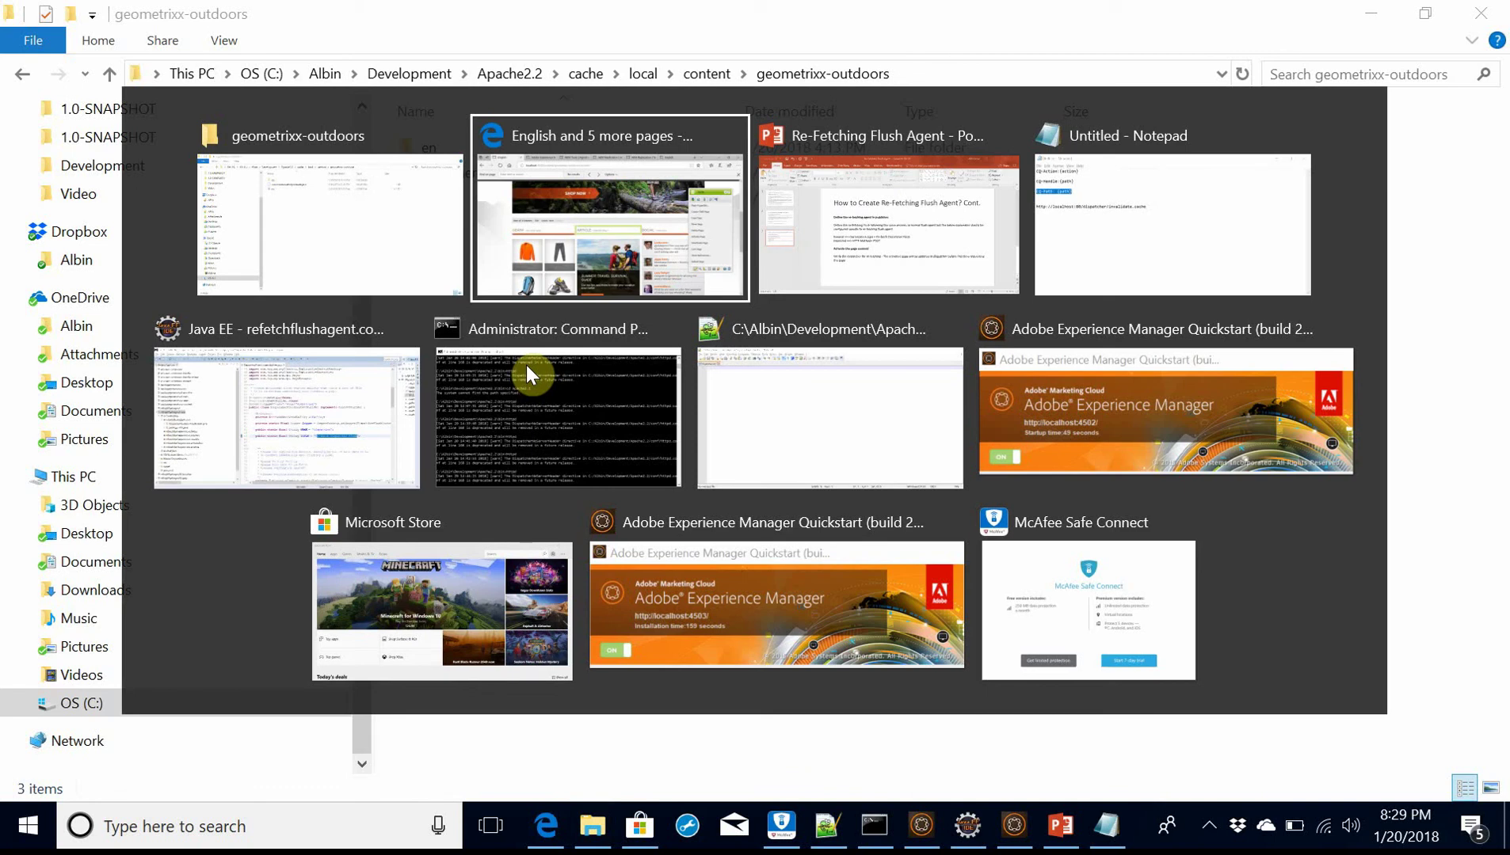
pyautogui.hotkey('alt', 'Tab')
pyautogui.hotkey('alt', 'Tab')
pyautogui.hotkey('alt', 'Tab')
pyautogui.hotkey('alt', 'Tab')
pyautogui.hotkey('alt', 'Tab')
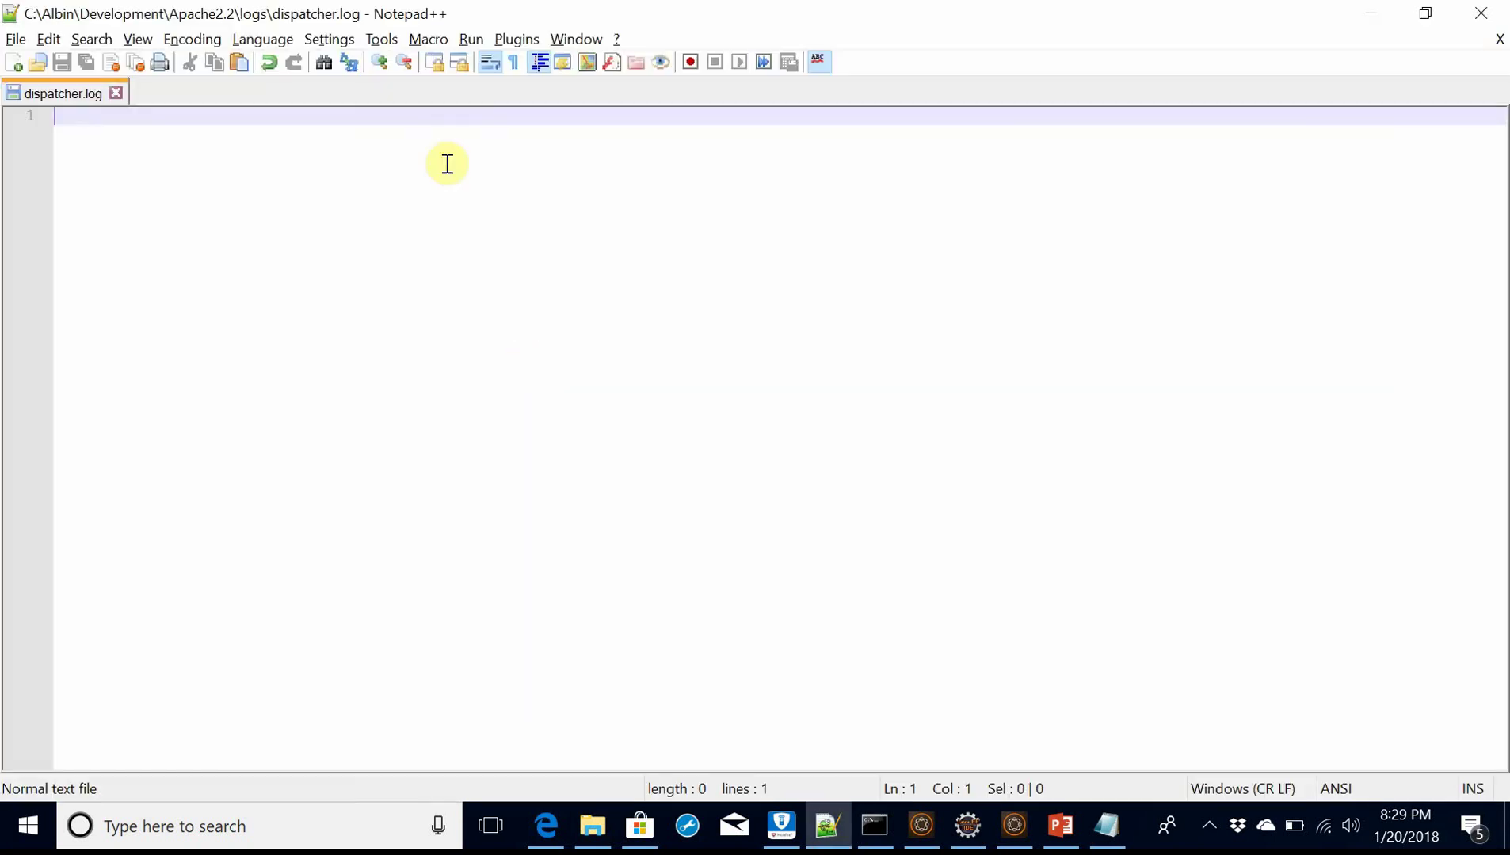
# - Reload dispatcher.log from disk and highlight the Refetching URI and Touched entries
pyautogui.rightClick(68, 99)
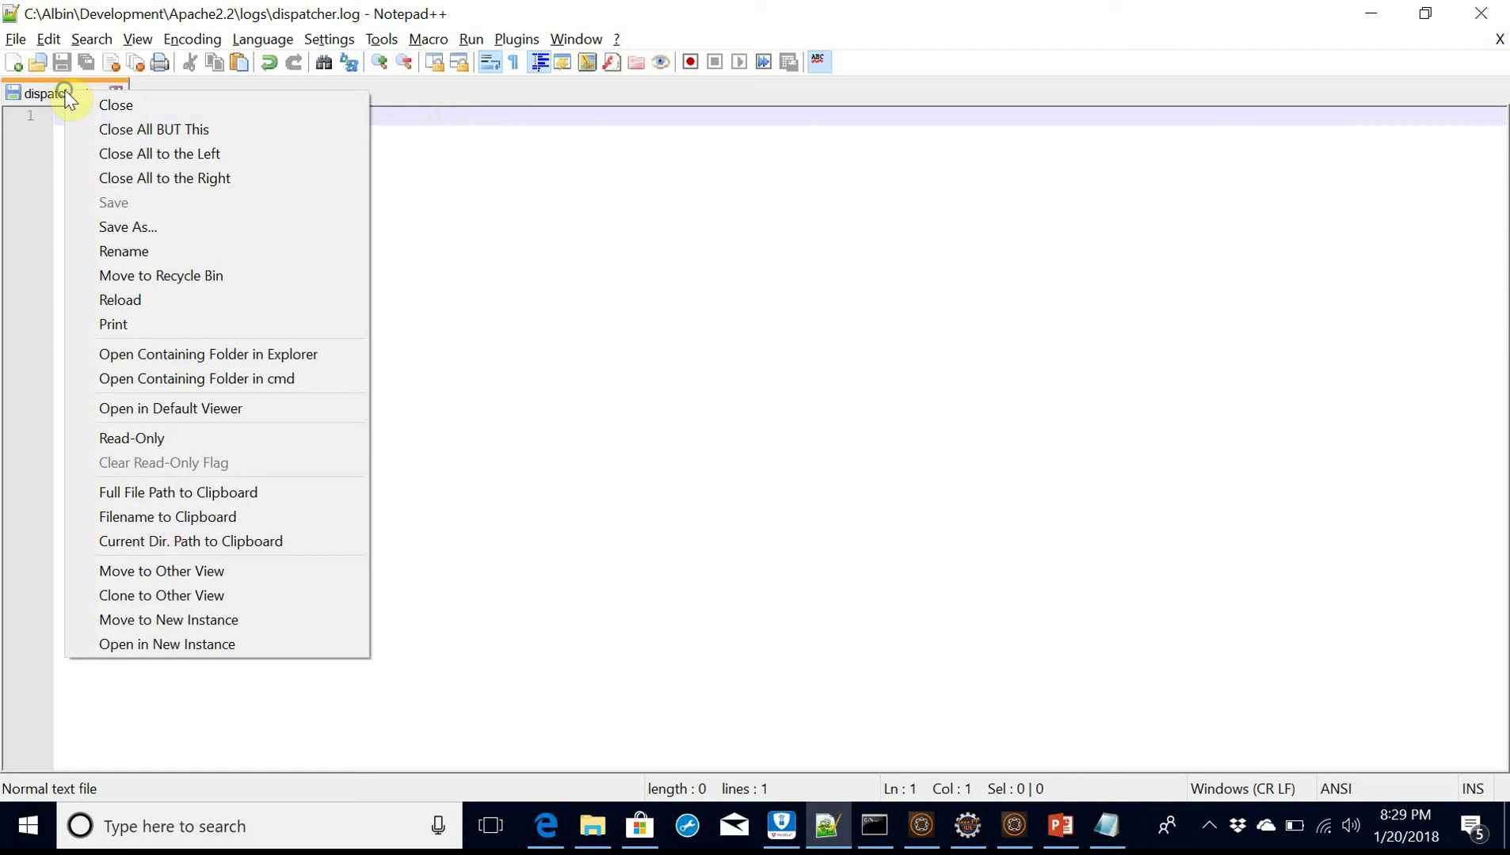
pyautogui.click(138, 299)
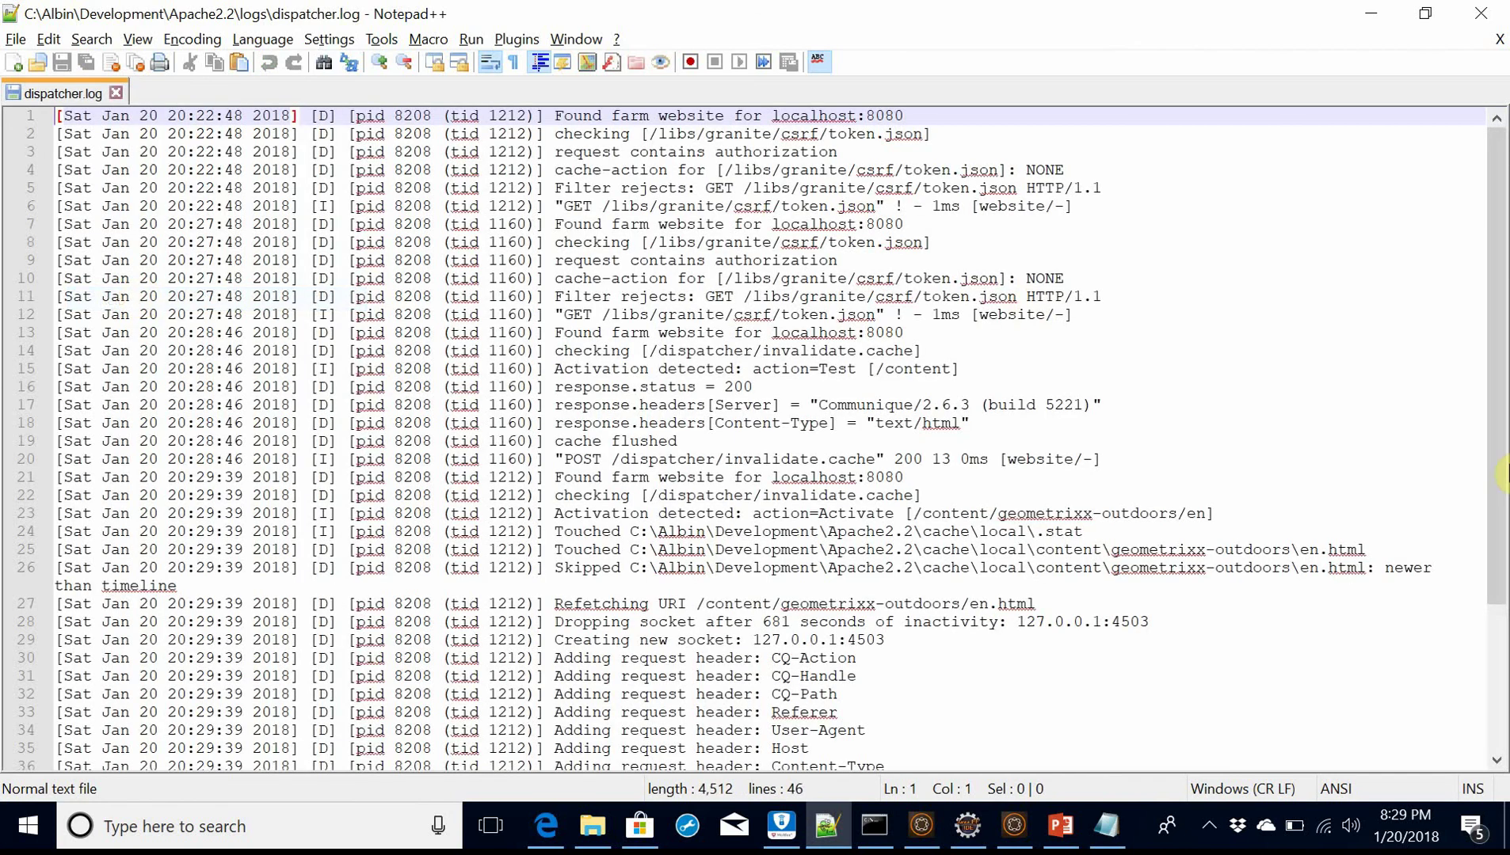
pyautogui.moveTo(1493, 419); pyautogui.dragTo(1491, 580)
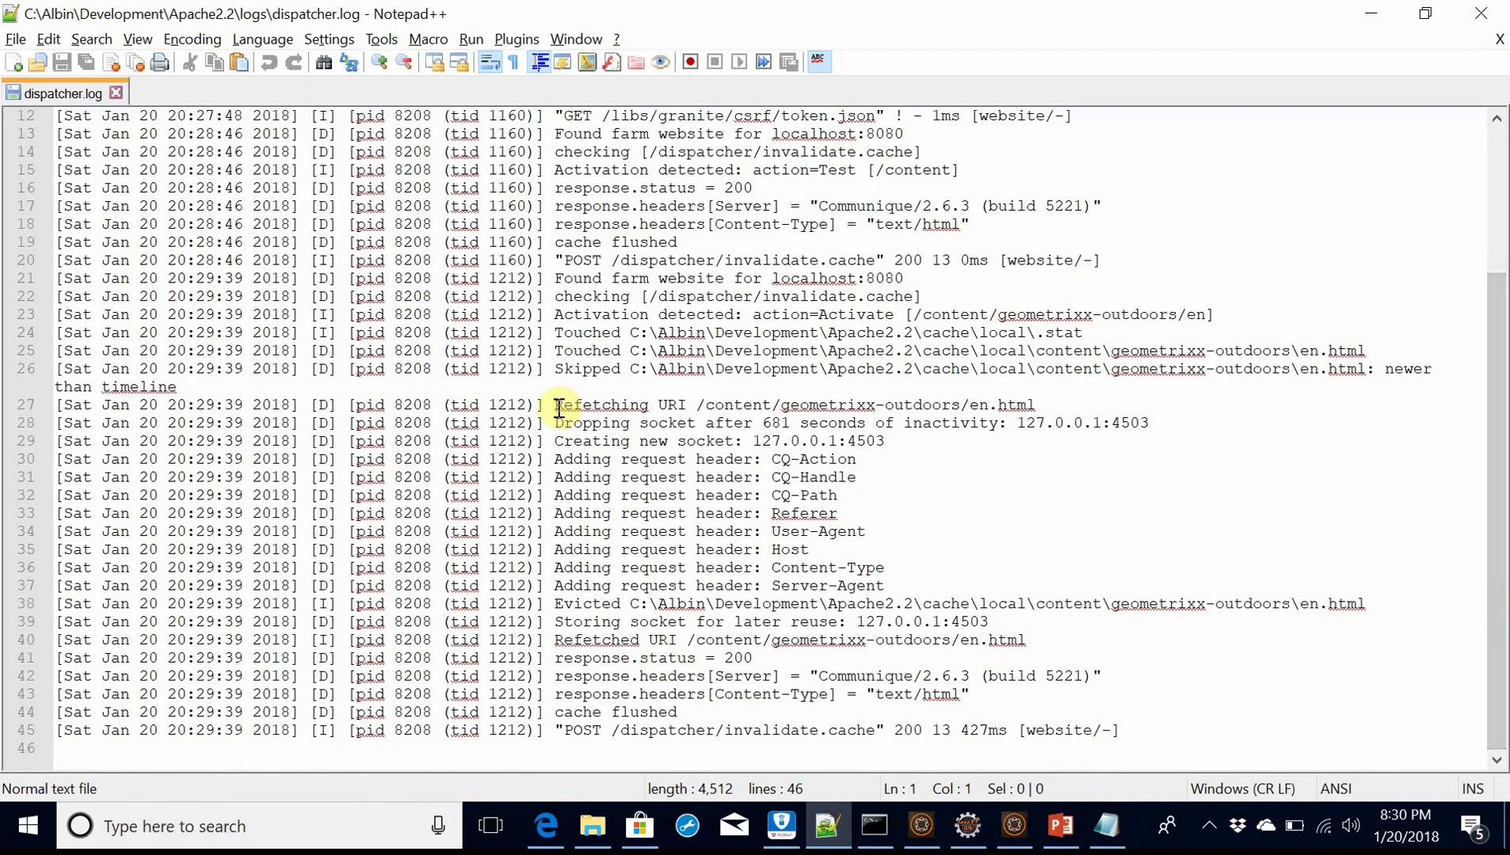
pyautogui.moveTo(555, 406); pyautogui.dragTo(1032, 404)
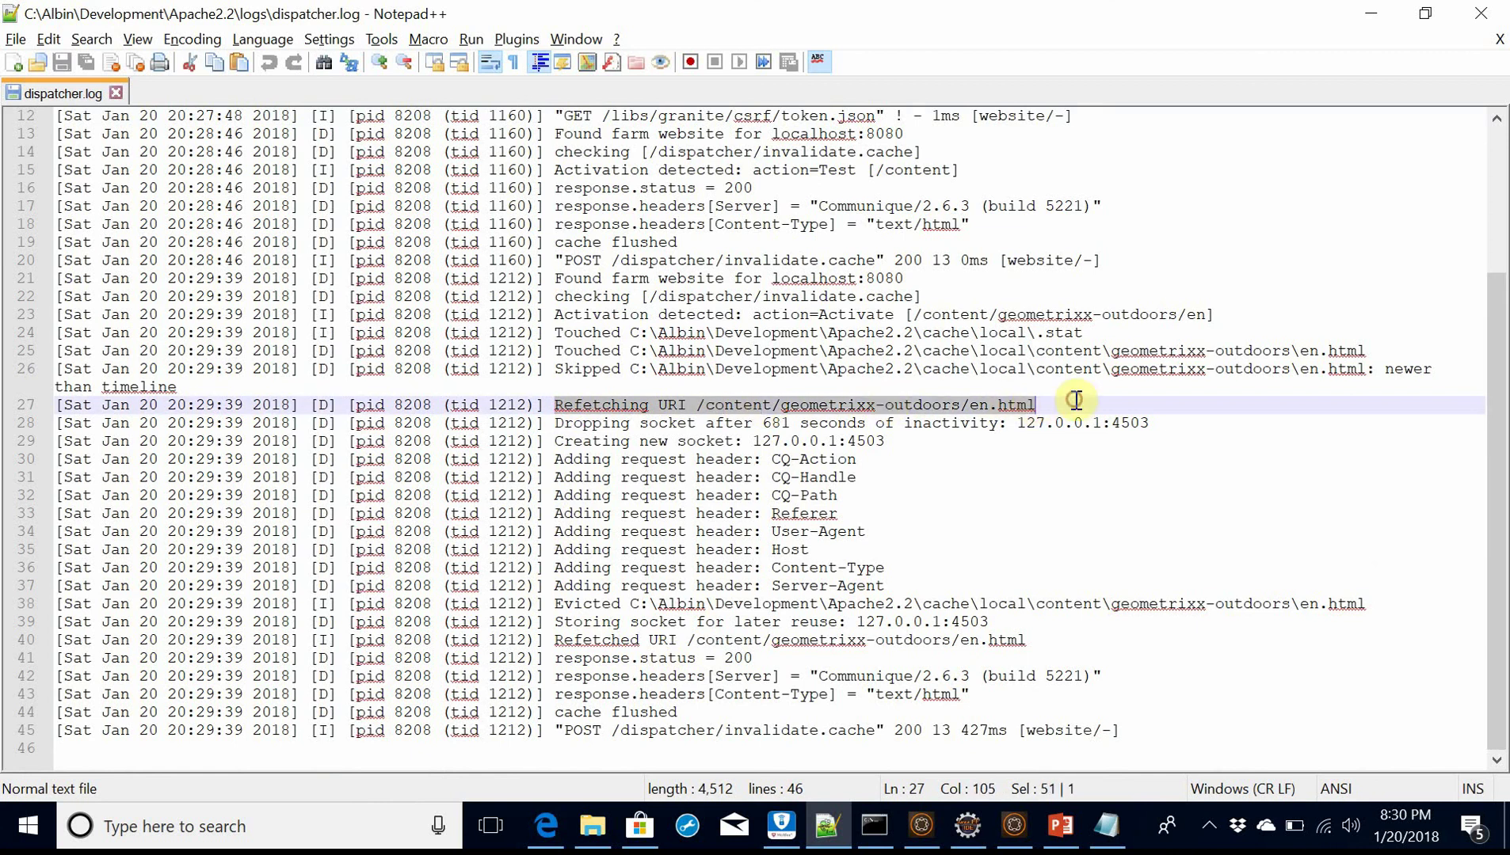
pyautogui.doubleClick(560, 334)
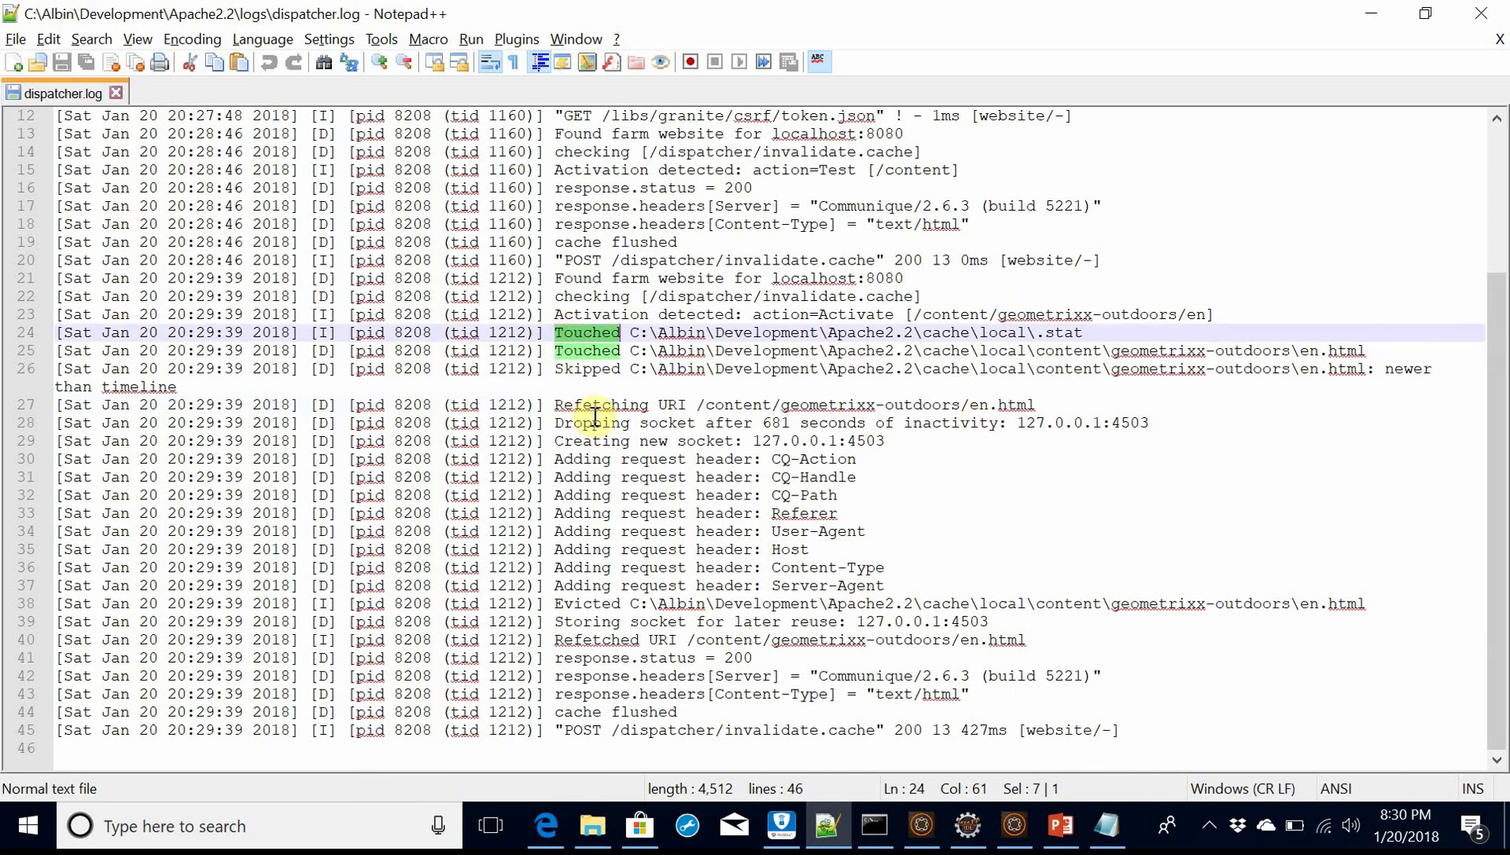
# - Mark the full Refetching line, the port 4503 hits and the Evicted en.html line, then return to the browser
pyautogui.moveTo(555, 404); pyautogui.dragTo(765, 404)
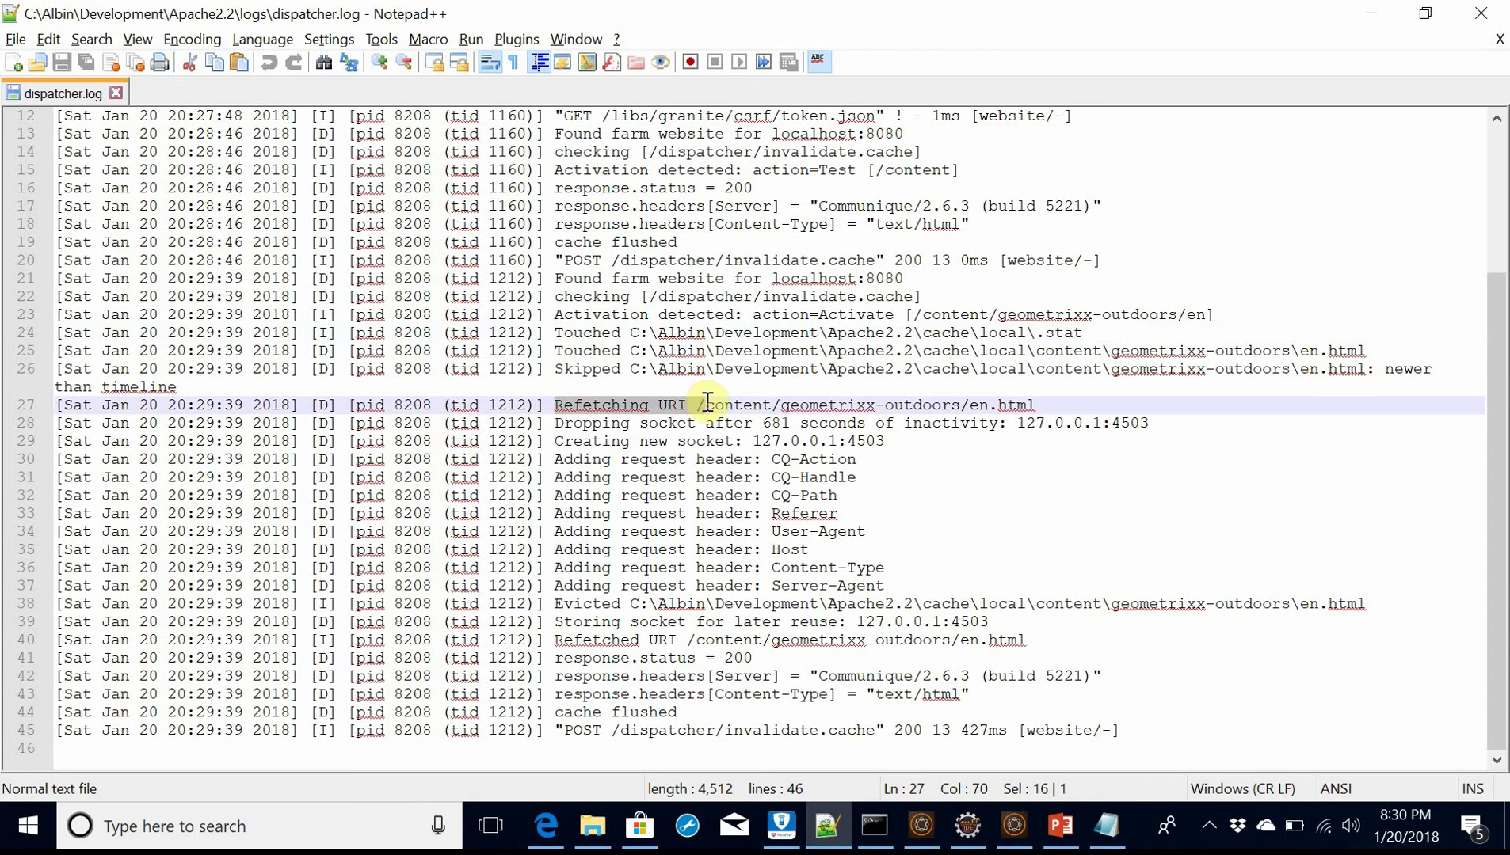
pyautogui.moveTo(905, 404); pyautogui.dragTo(1060, 404)
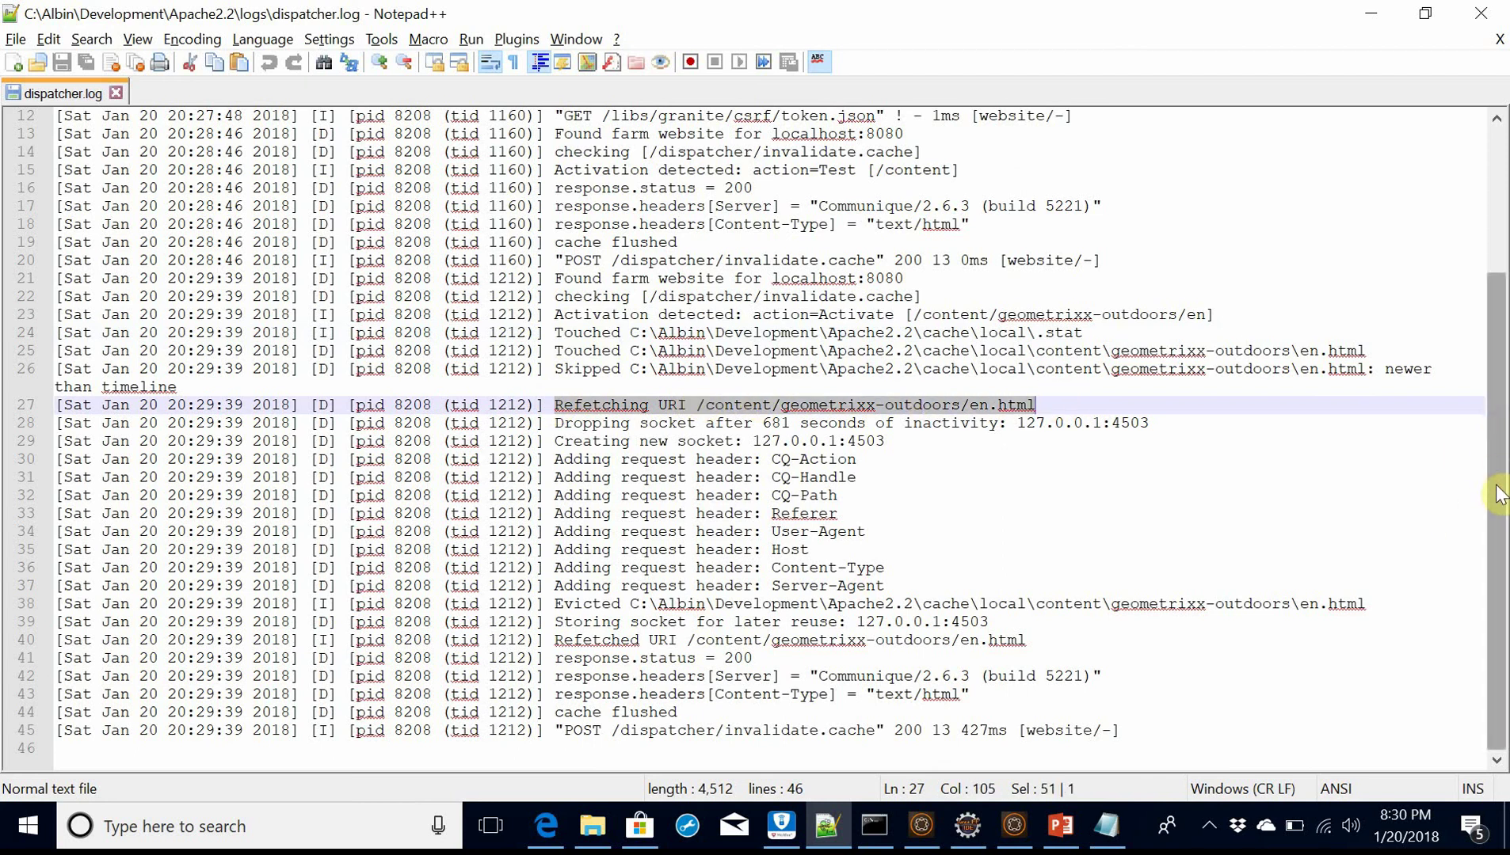
pyautogui.doubleClick(856, 442)
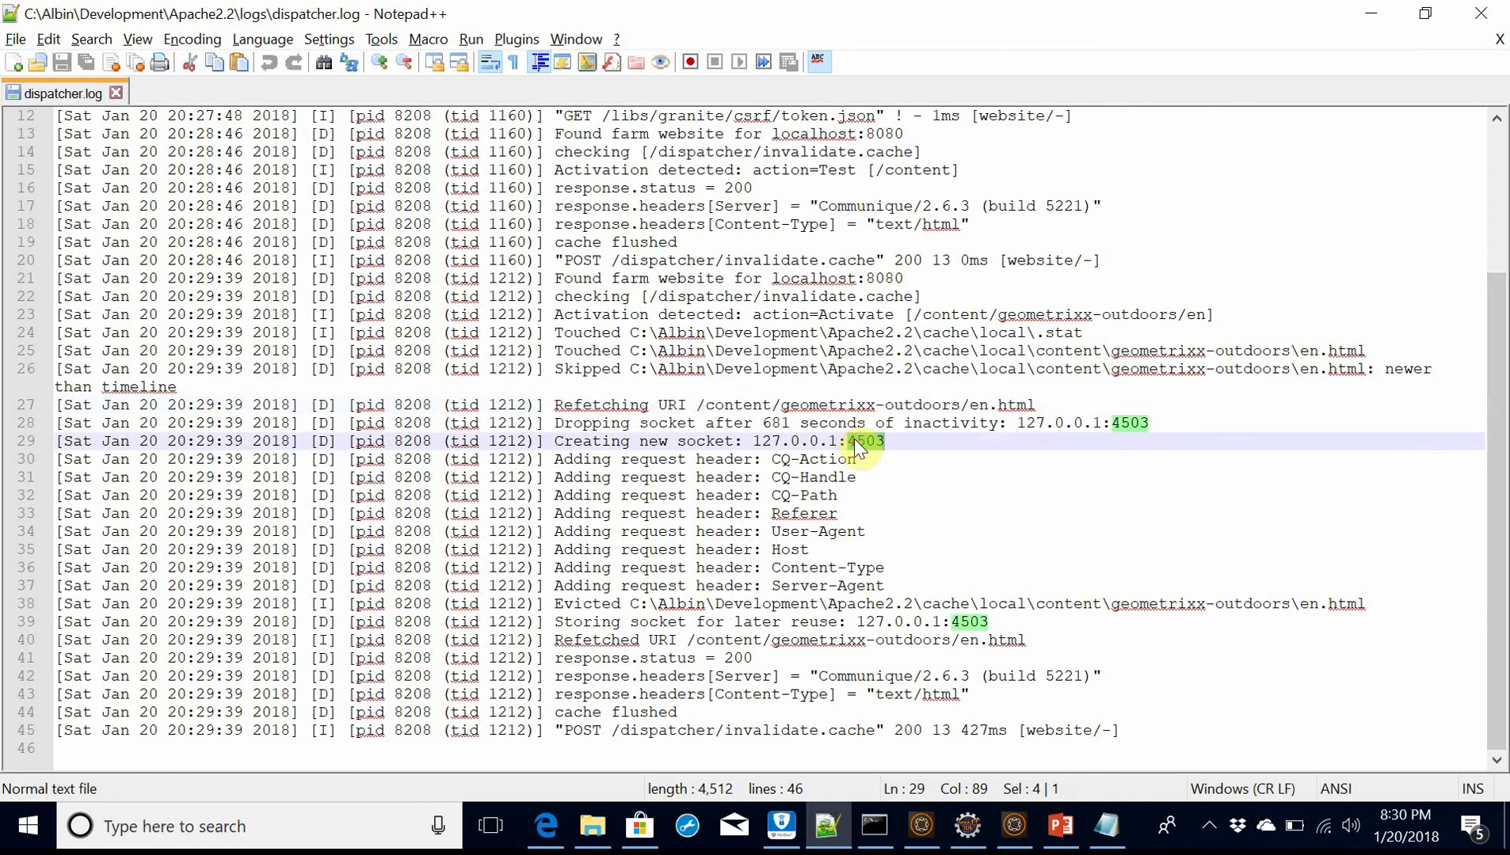
pyautogui.click(550, 603)
pyautogui.moveTo(550, 604); pyautogui.dragTo(1331, 603)
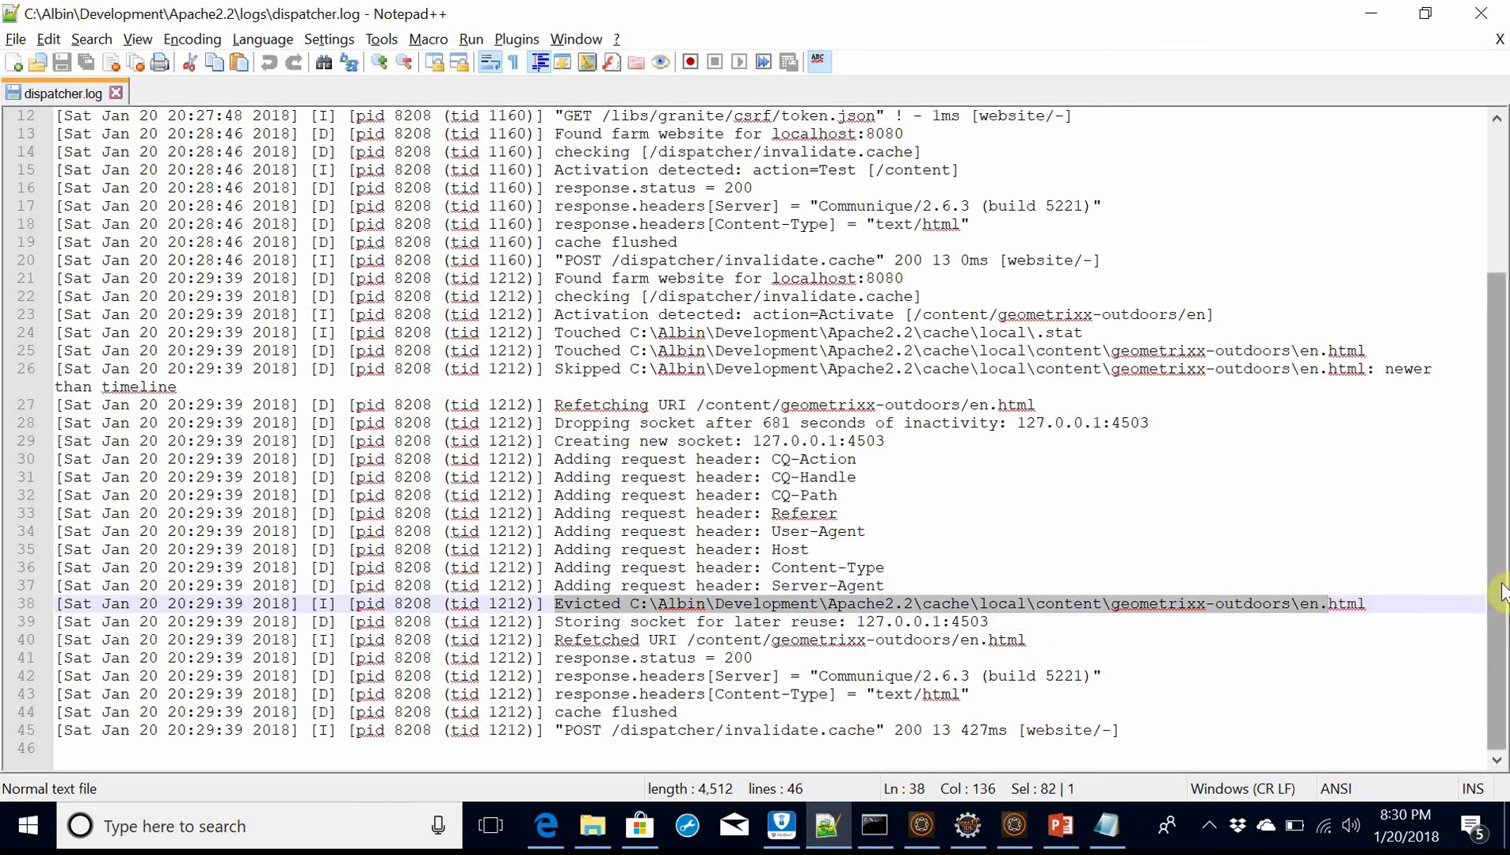
pyautogui.hotkey('alt', 'Tab')
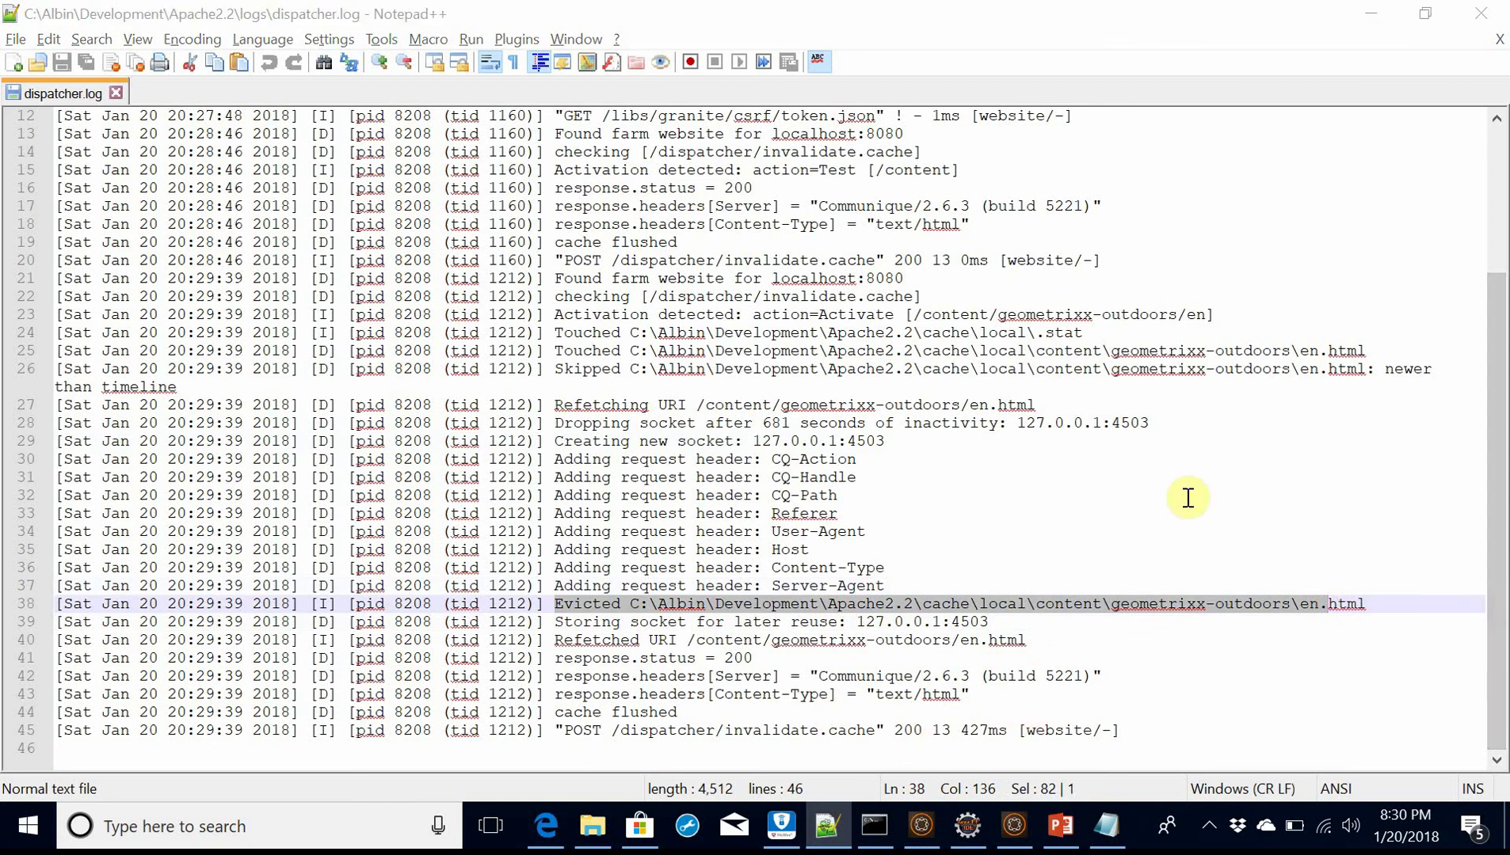
pyautogui.hotkey('alt', 'Tab')
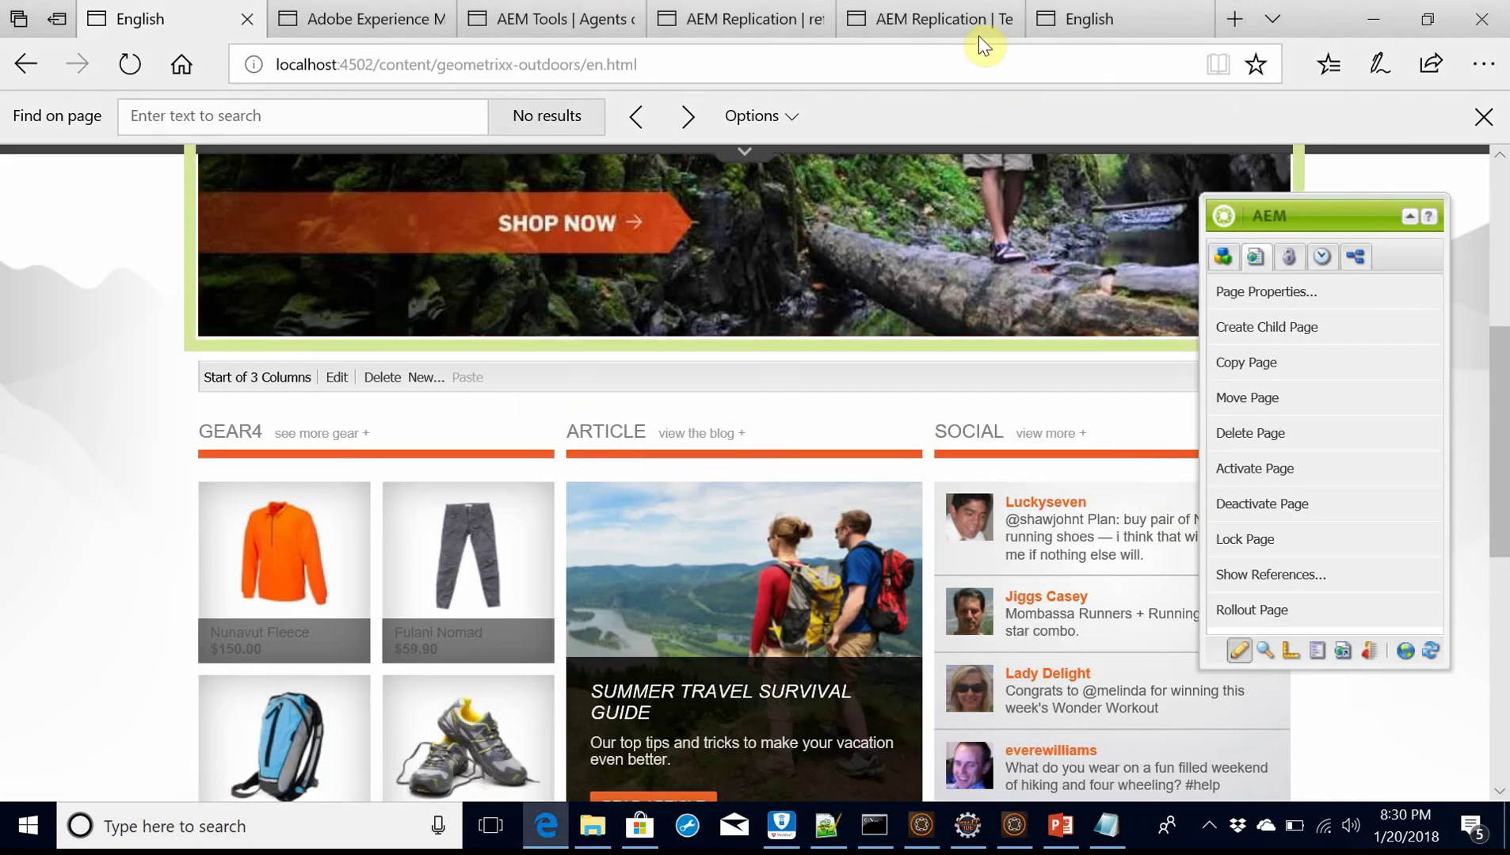
# - Switch to the dispatcher-served English page on localhost:8080 to check the gear heading
pyautogui.click(1082, 22)
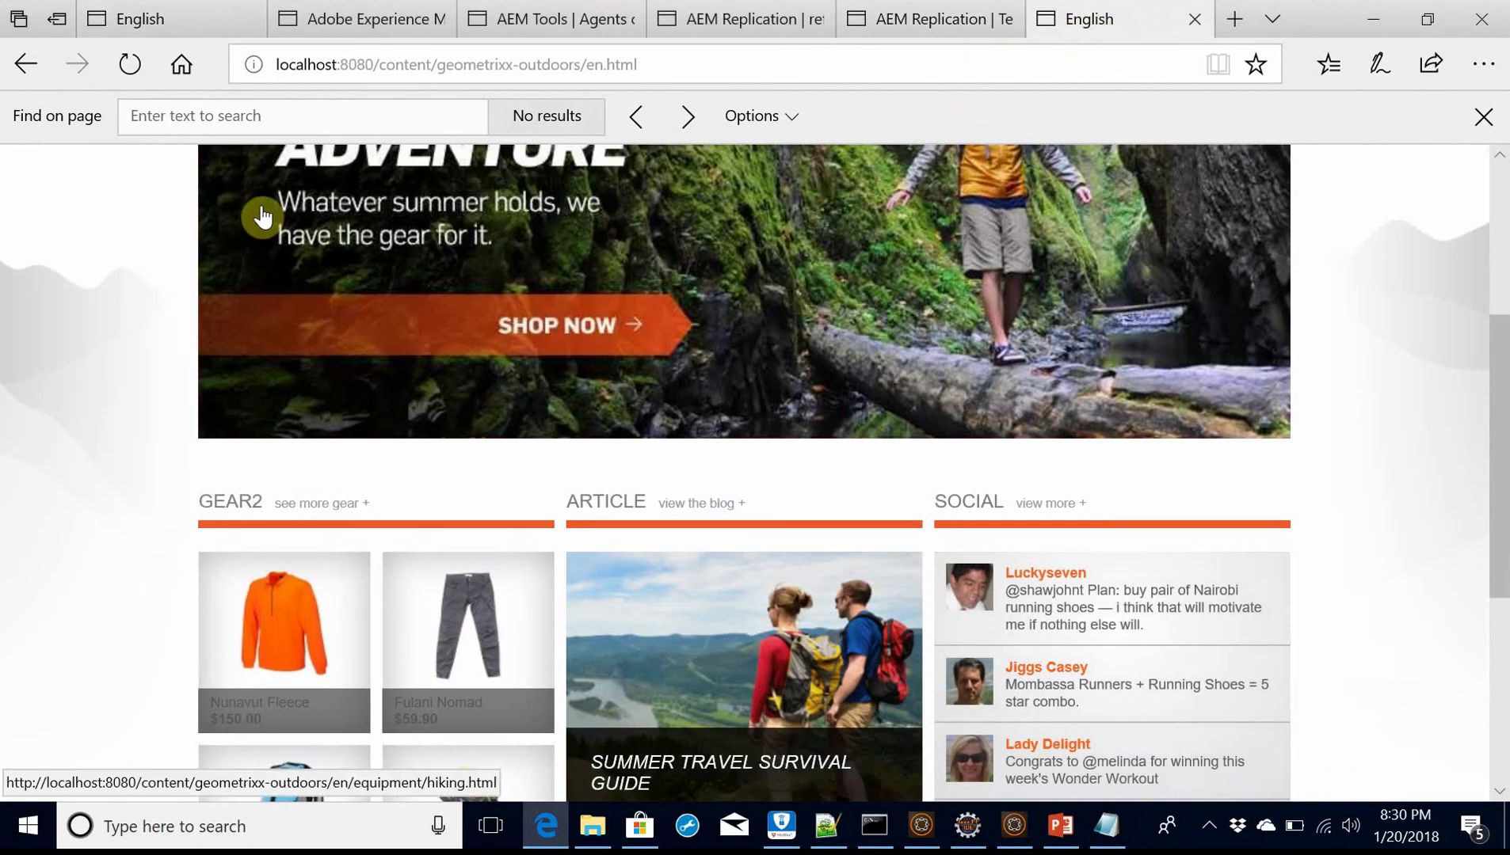